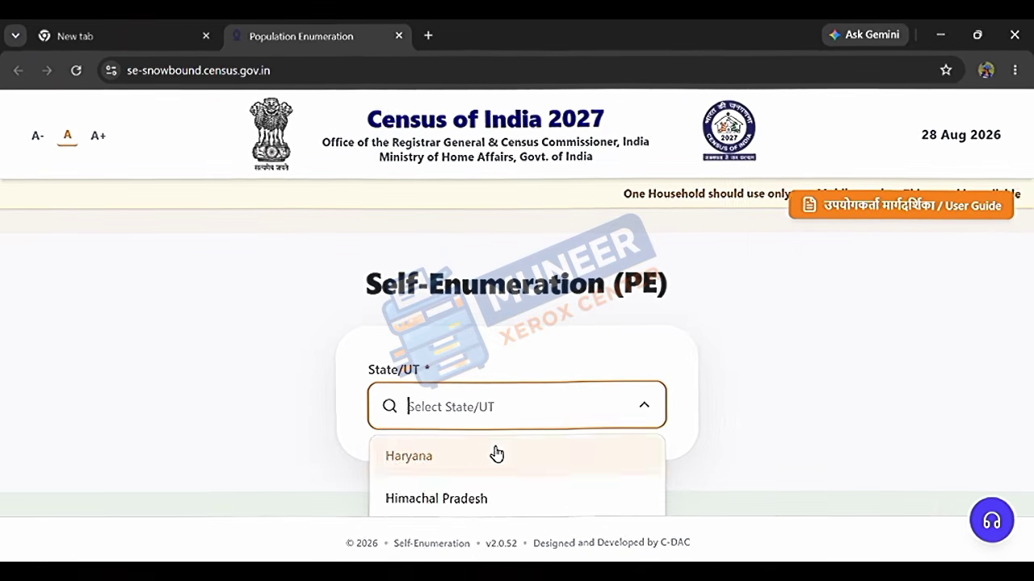
# Choose Jammu and Kashmir as the State/UT and read through the Important Information.
pyautogui.click(496, 464)
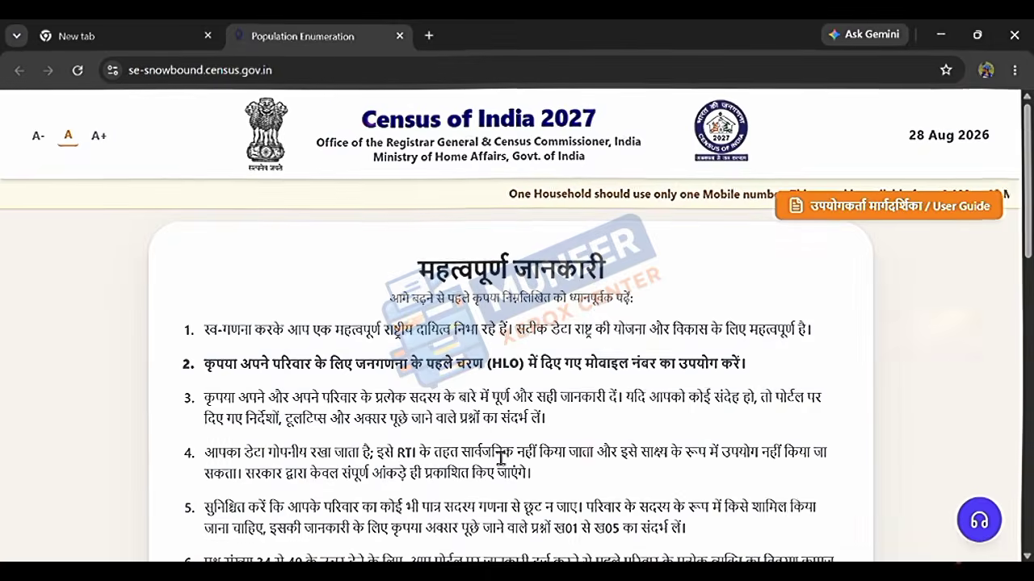
pyautogui.scroll(-5, 493, 440)
pyautogui.scroll(-2, 499, 439)
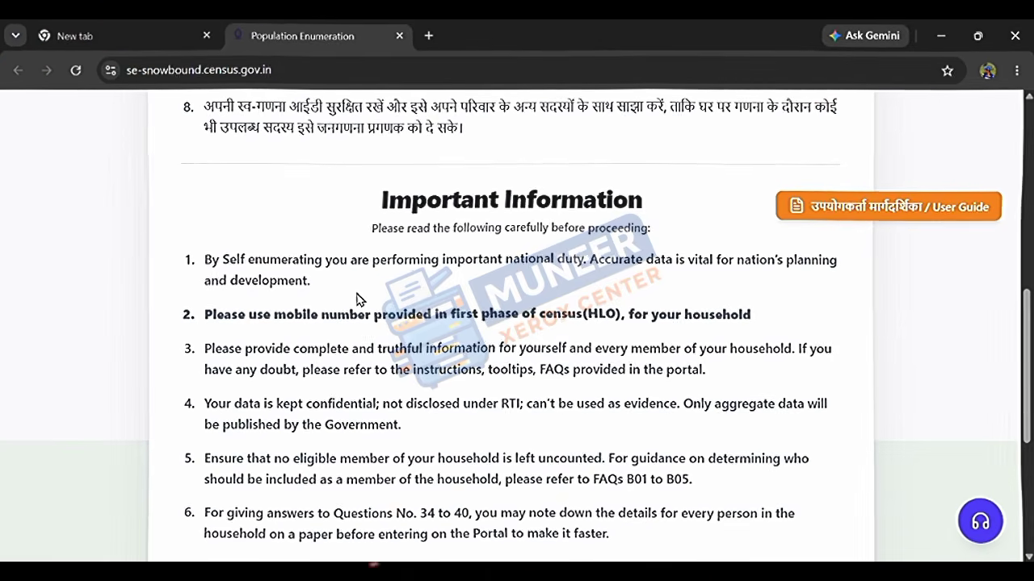
pyautogui.scroll(-1, 360, 298)
pyautogui.scroll(-1, 360, 299)
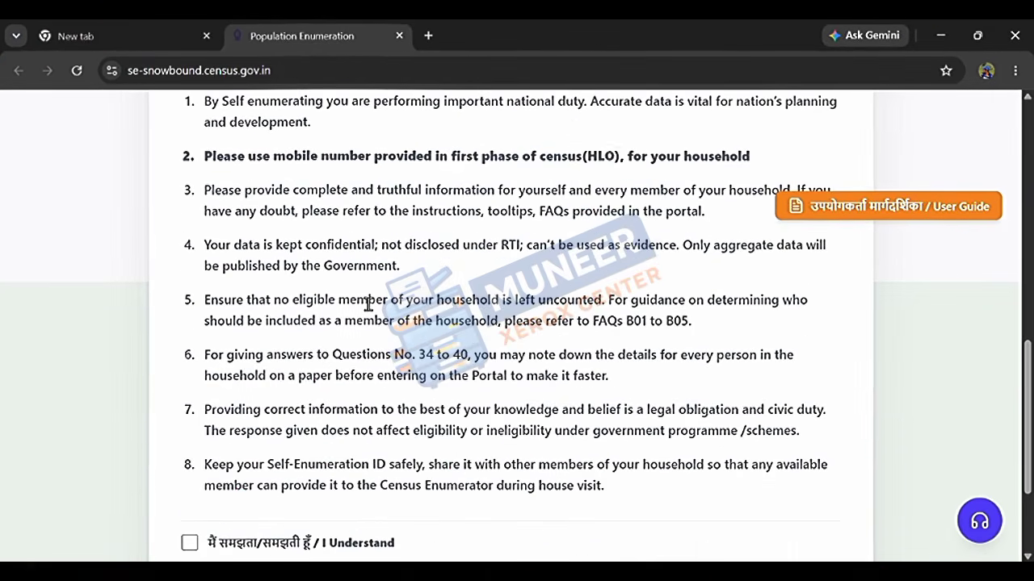
pyautogui.scroll(-1, 368, 303)
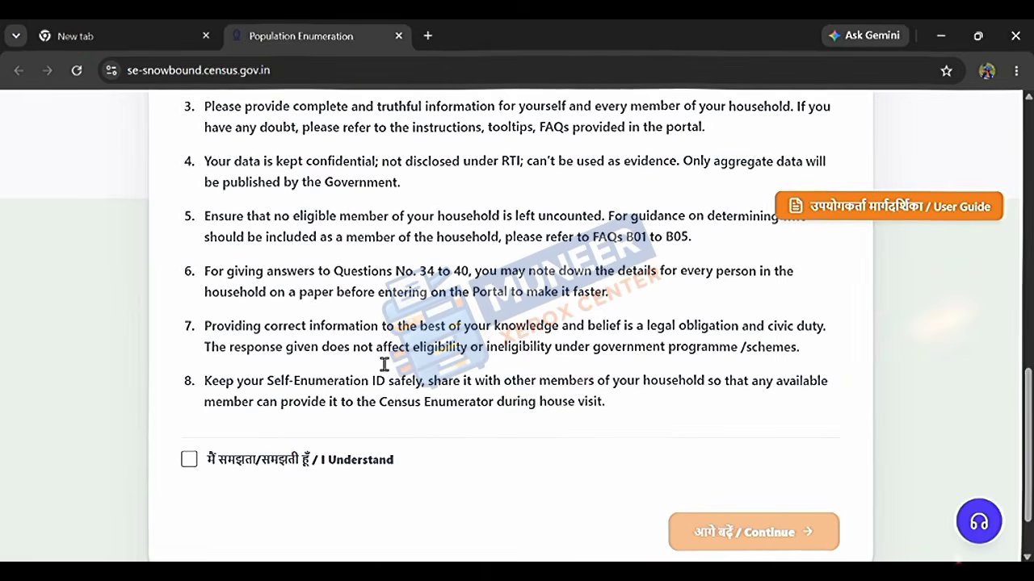
# Tick I Understand and continue to the mobile-number sign-in form.
pyautogui.click(190, 459)
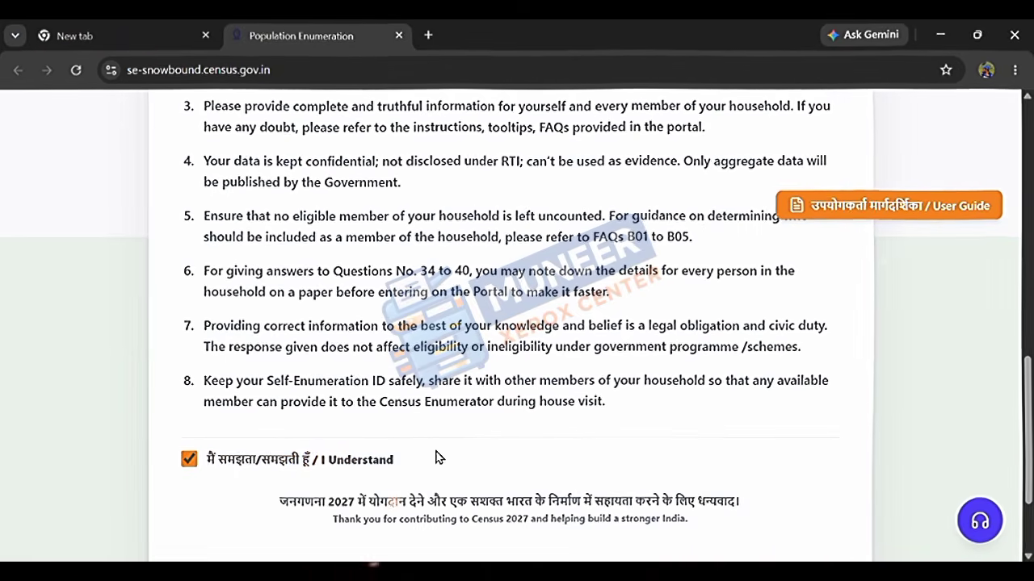
pyautogui.scroll(-2, 521, 431)
pyautogui.click(782, 450)
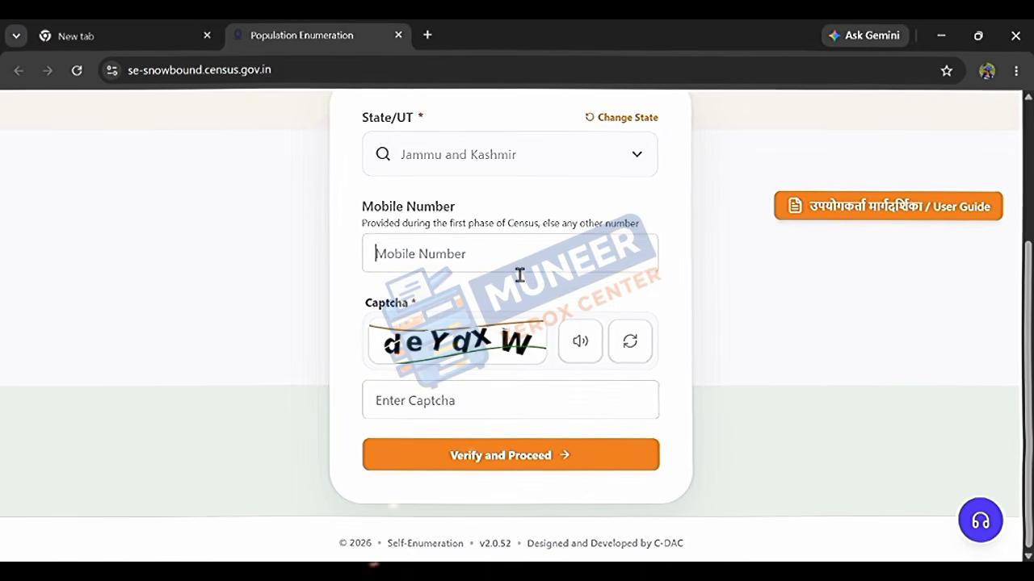
# Enter the household mobile number and request an OTP for it.
pyautogui.click(519, 273)
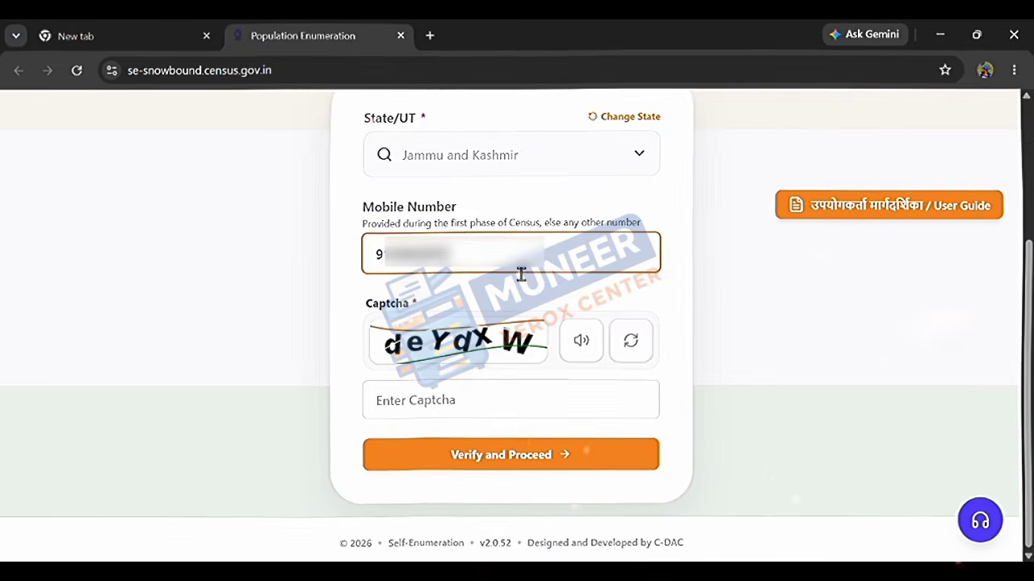
pyautogui.click(526, 455)
pyautogui.click(527, 398)
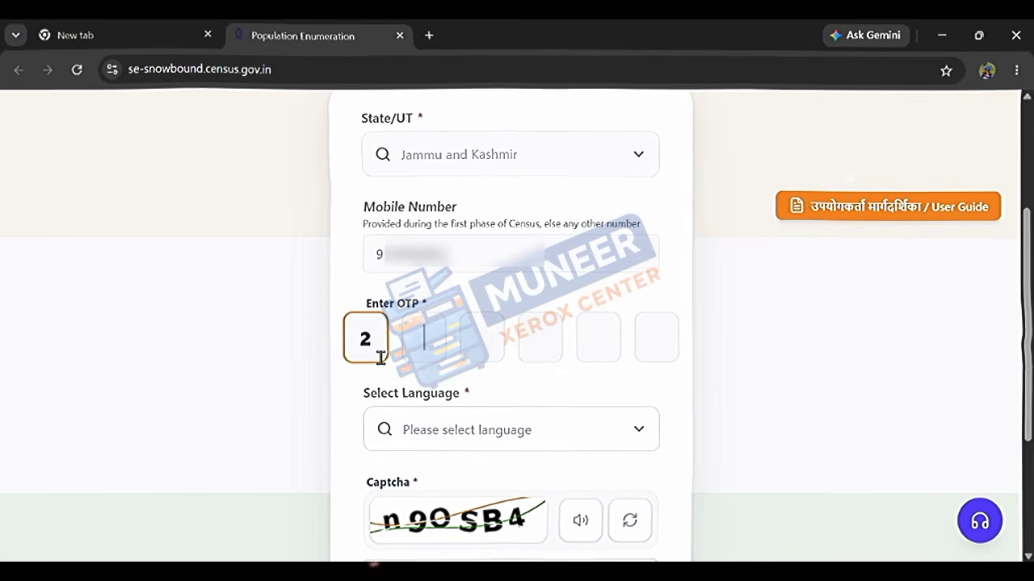
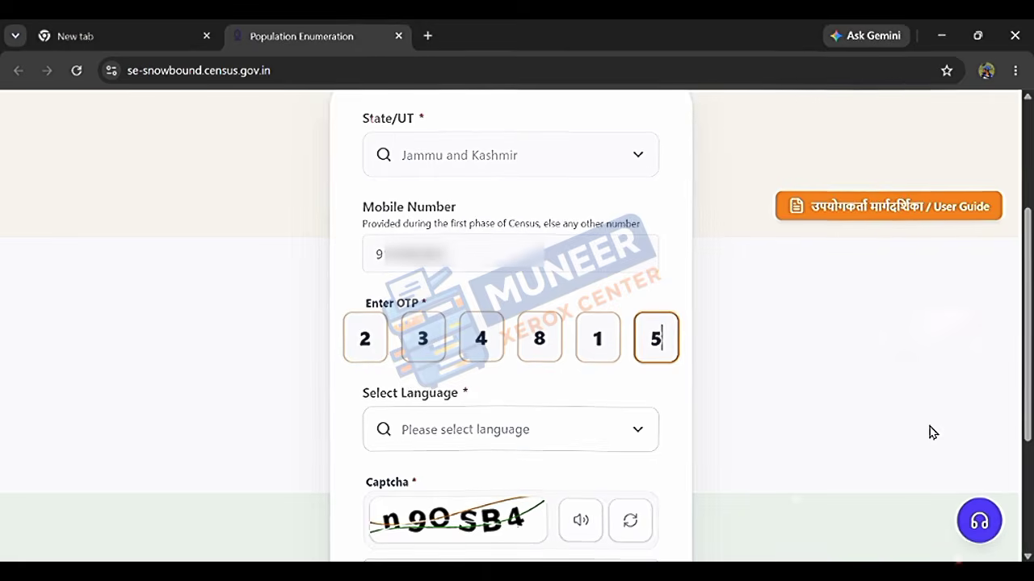
# Enter the received OTP, choose English, fill in the captcha and verify.
pyautogui.scroll(-2, 491, 302)
pyautogui.click(505, 270)
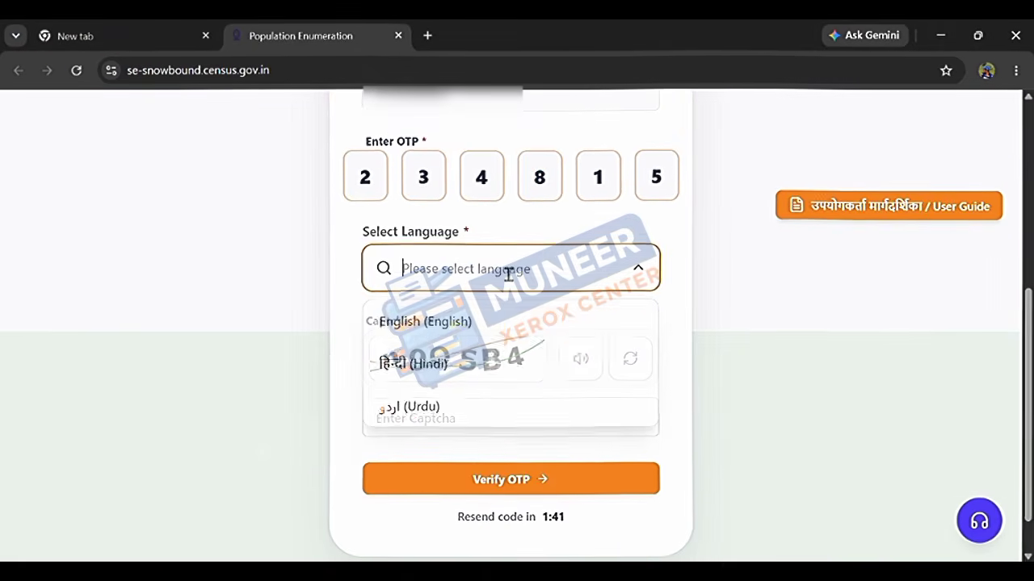
pyautogui.click(484, 315)
pyautogui.click(462, 431)
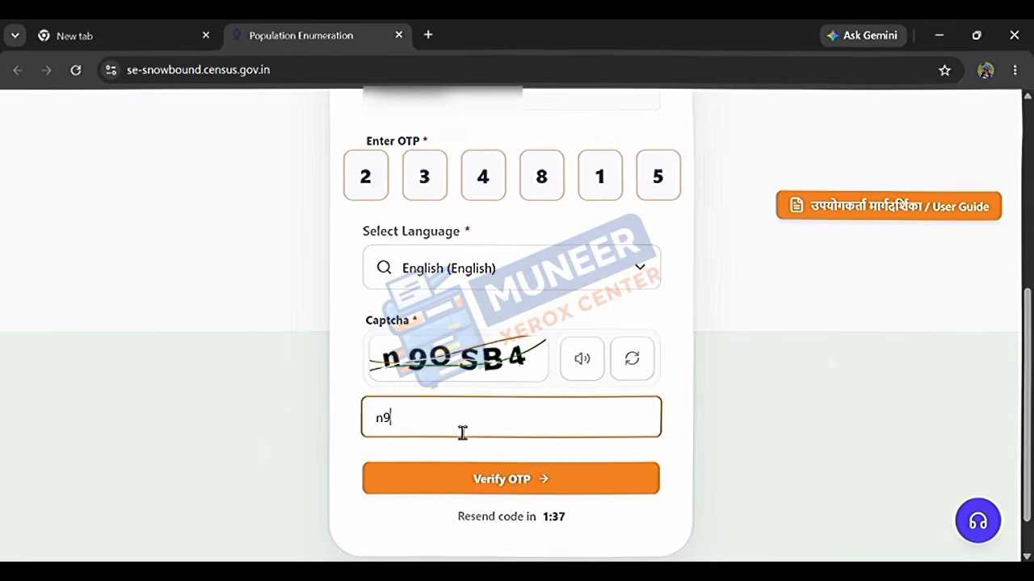
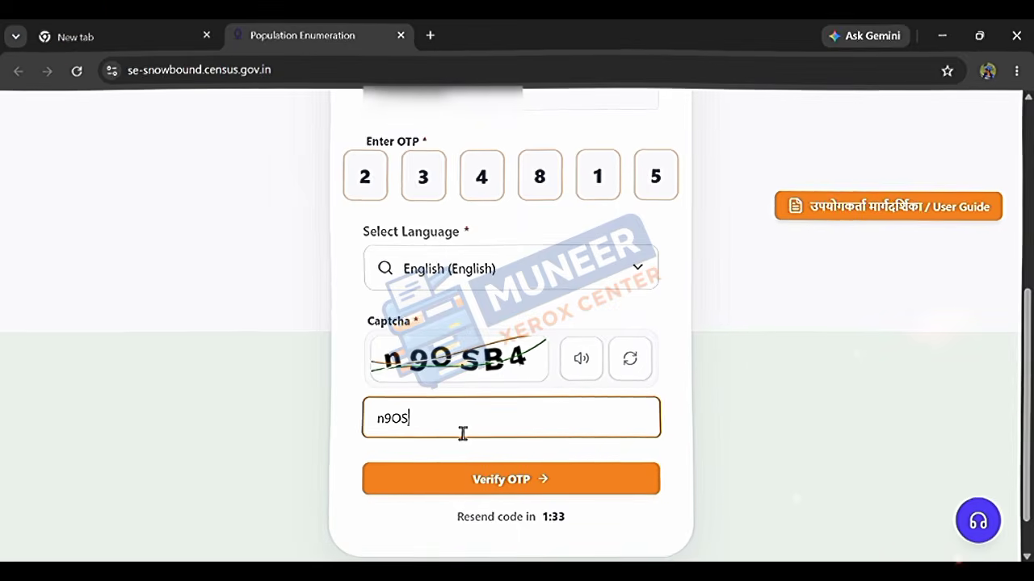
pyautogui.click(447, 484)
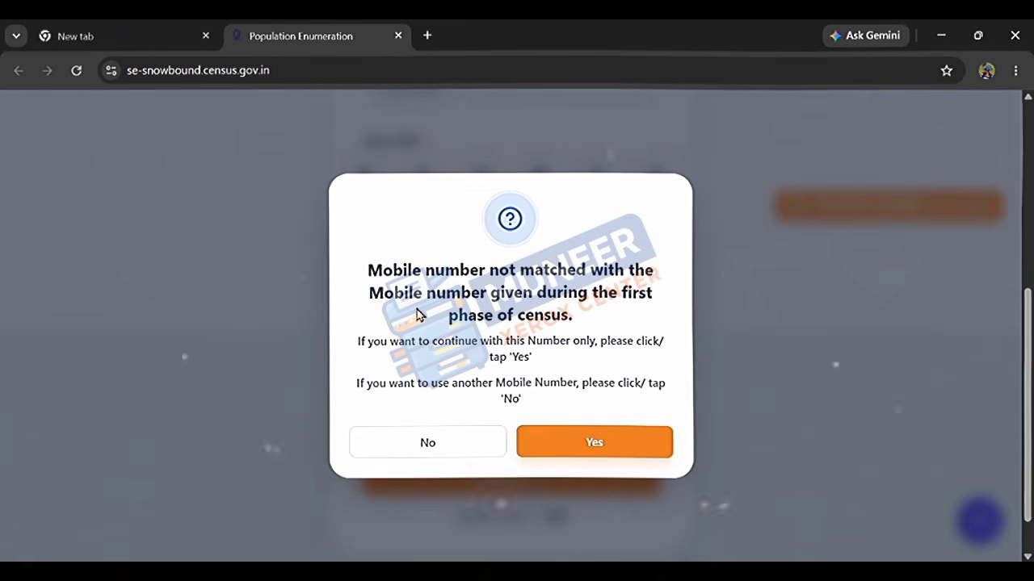
# Continue with the unmatched mobile number and acknowledge the location-marking instructions.
pyautogui.click(622, 440)
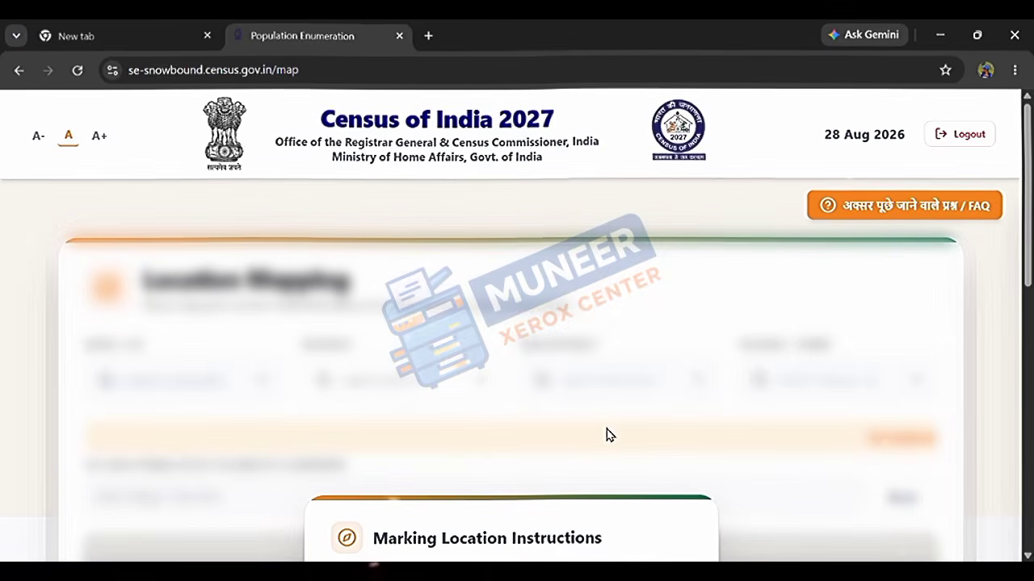
pyautogui.scroll(-3, 609, 435)
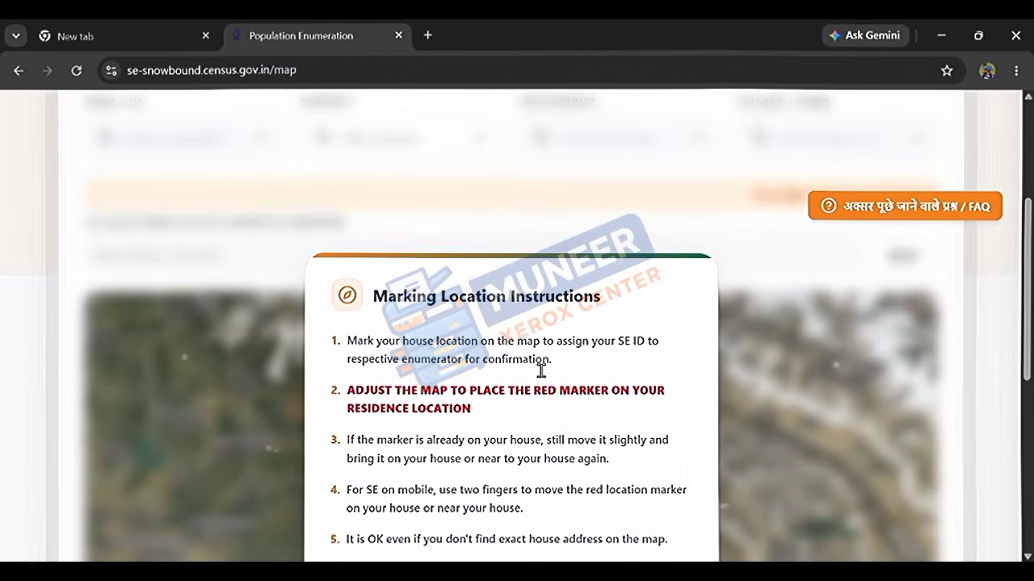
pyautogui.scroll(-2, 485, 317)
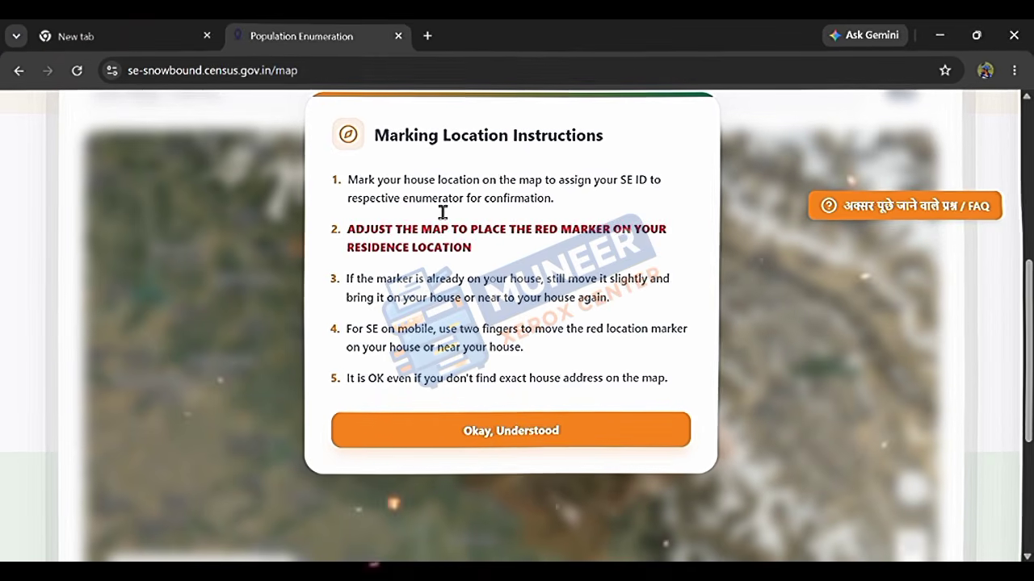
pyautogui.click(510, 430)
pyautogui.scroll(-1, 510, 403)
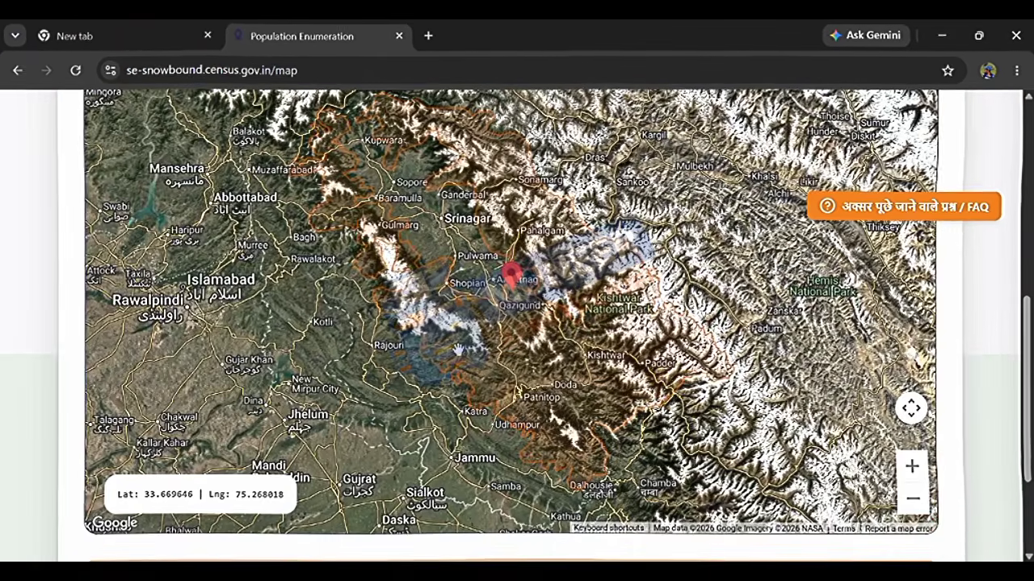
pyautogui.scroll(3, 512, 275)
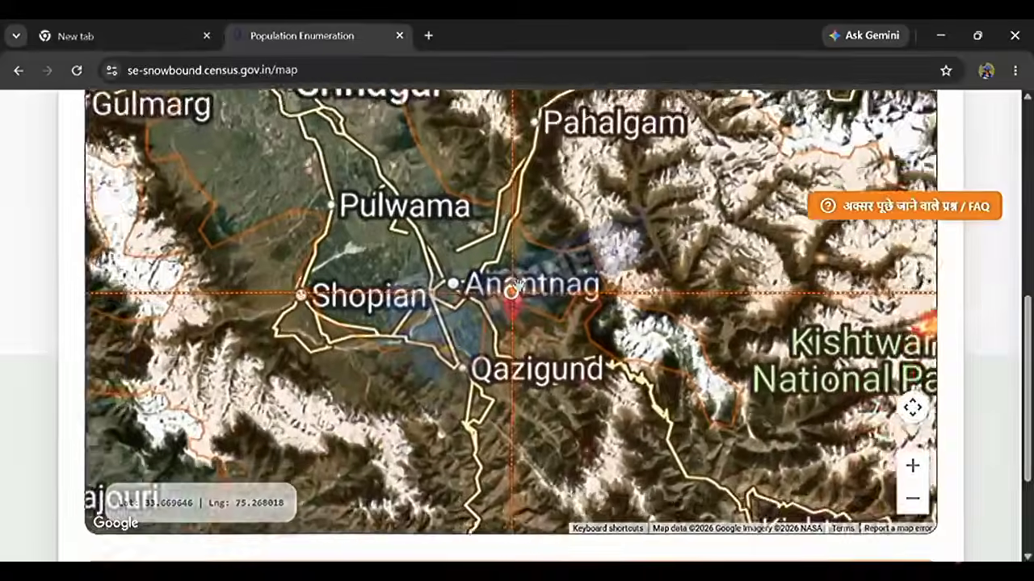
# Mark the residence near Anantnag on the map, dismissing each Boundary Restricted warning.
pyautogui.click(516, 282)
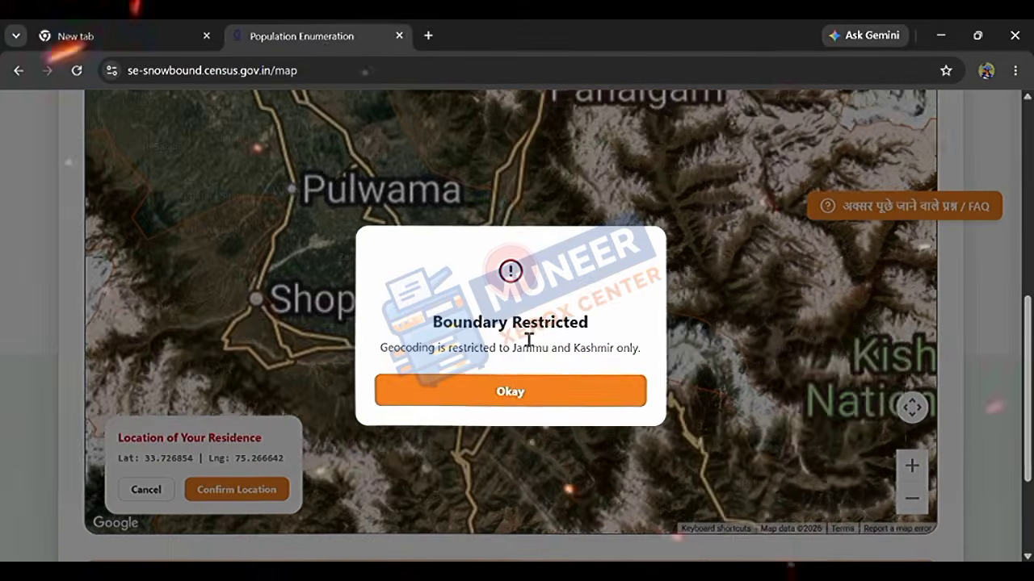
pyautogui.click(490, 388)
pyautogui.scroll(2, 519, 319)
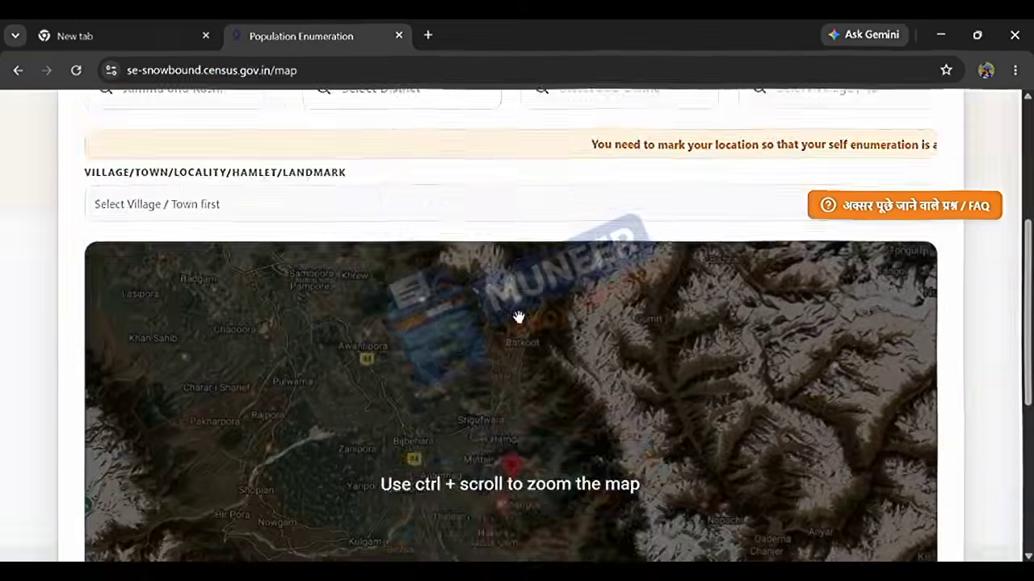
pyautogui.scroll(-2, 520, 318)
pyautogui.scroll(4, 519, 321)
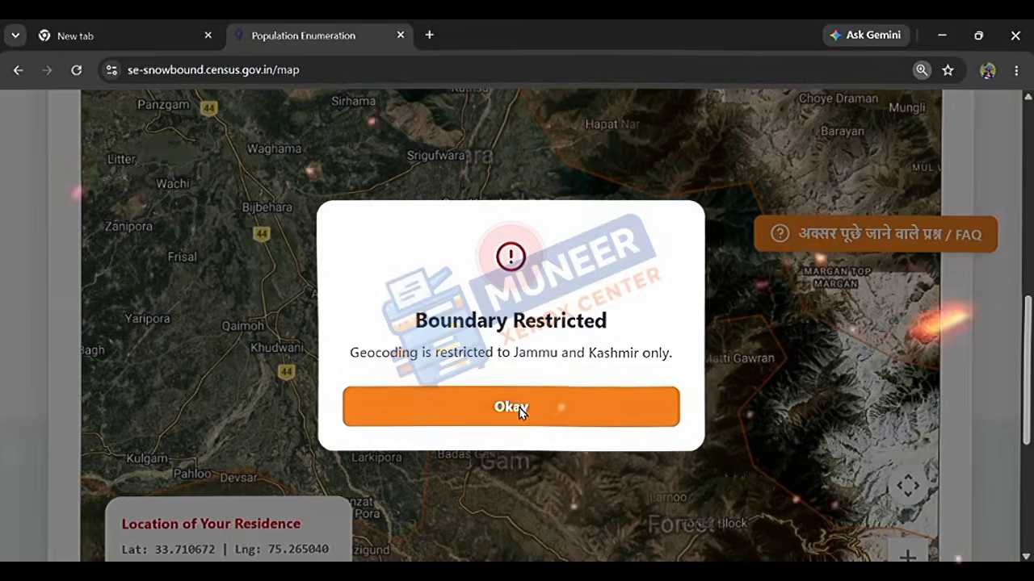
pyautogui.click(519, 412)
pyautogui.scroll(4, 521, 339)
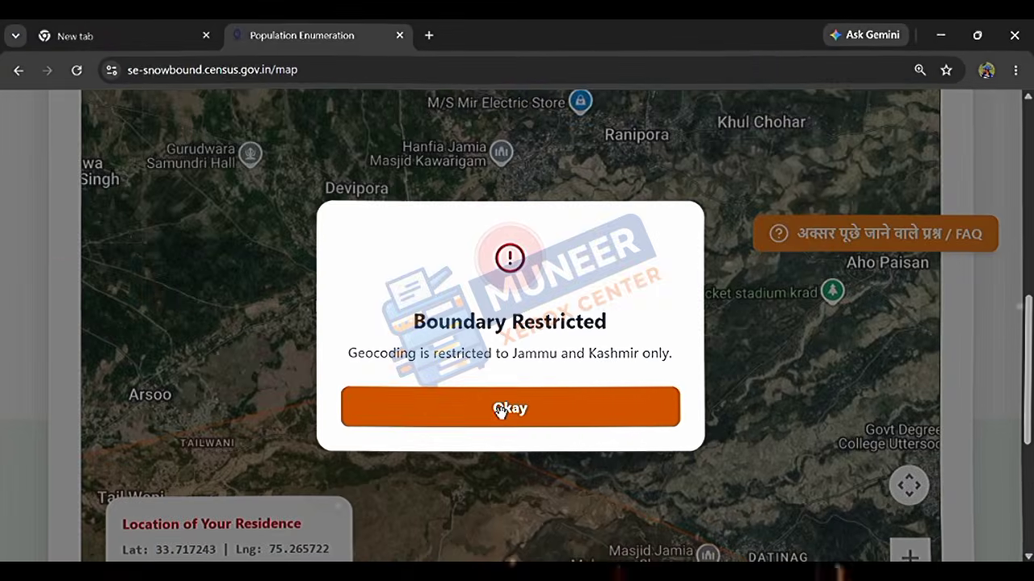
pyautogui.click(499, 411)
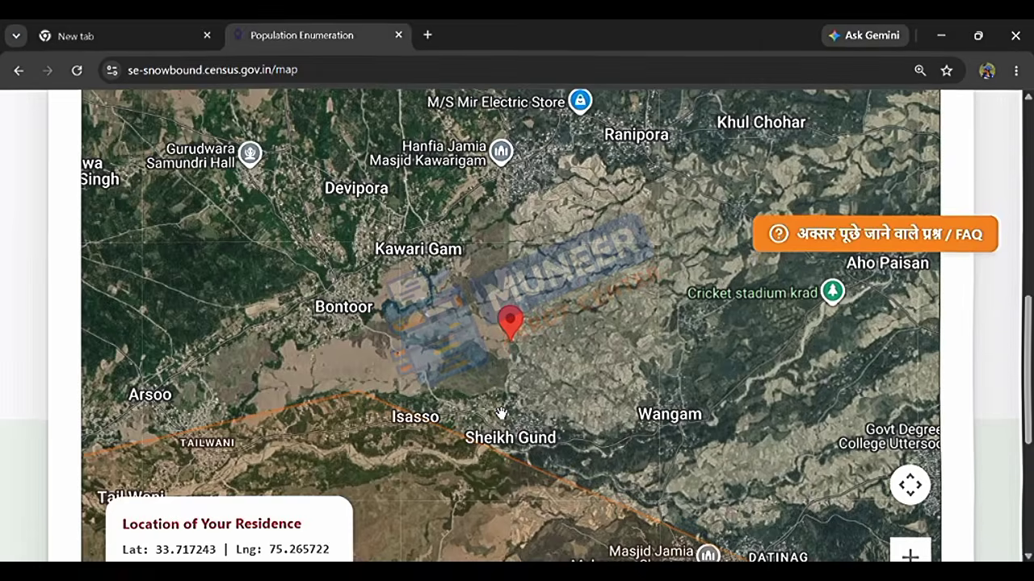
pyautogui.scroll(3, 507, 407)
pyautogui.click(511, 410)
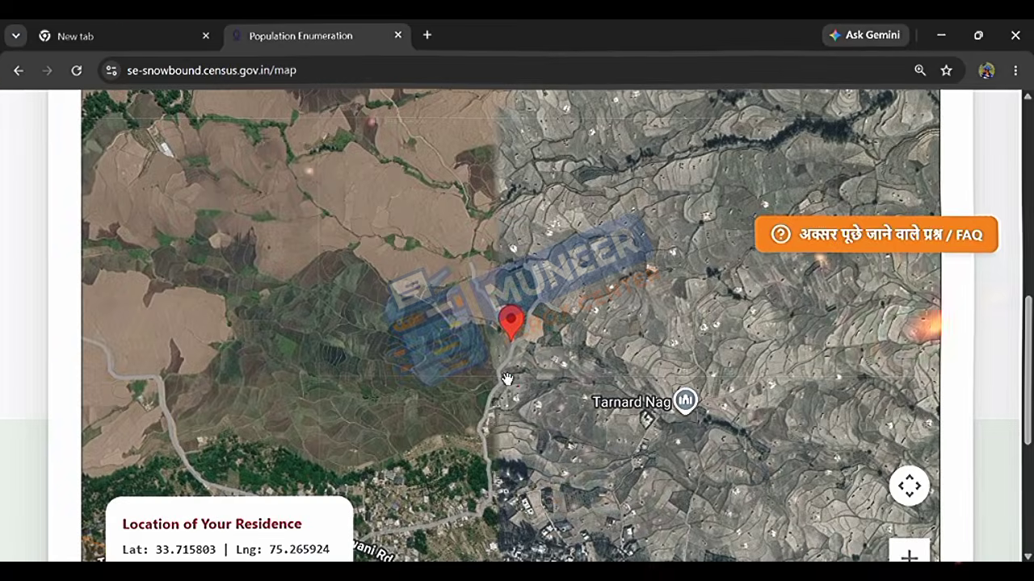
pyautogui.scroll(3, 503, 352)
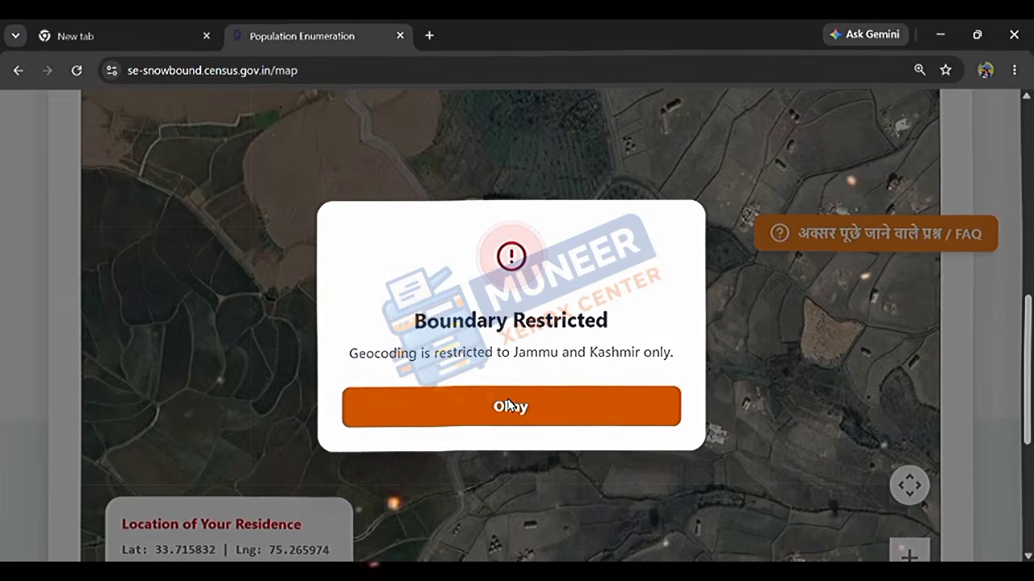
pyautogui.click(513, 404)
pyautogui.scroll(3, 512, 345)
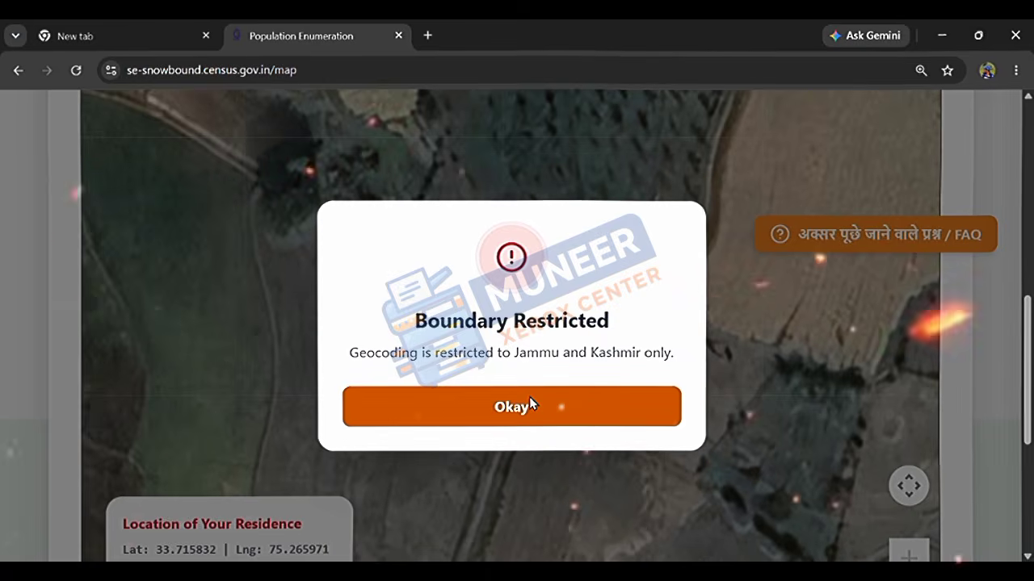
pyautogui.click(529, 396)
pyautogui.scroll(-5, 534, 402)
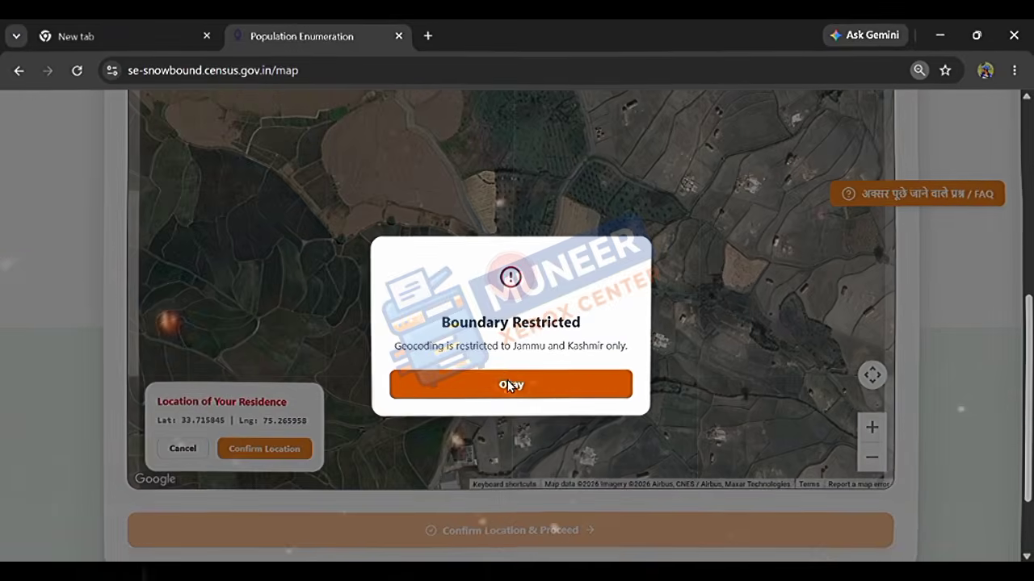
pyautogui.click(511, 386)
pyautogui.scroll(-2, 508, 372)
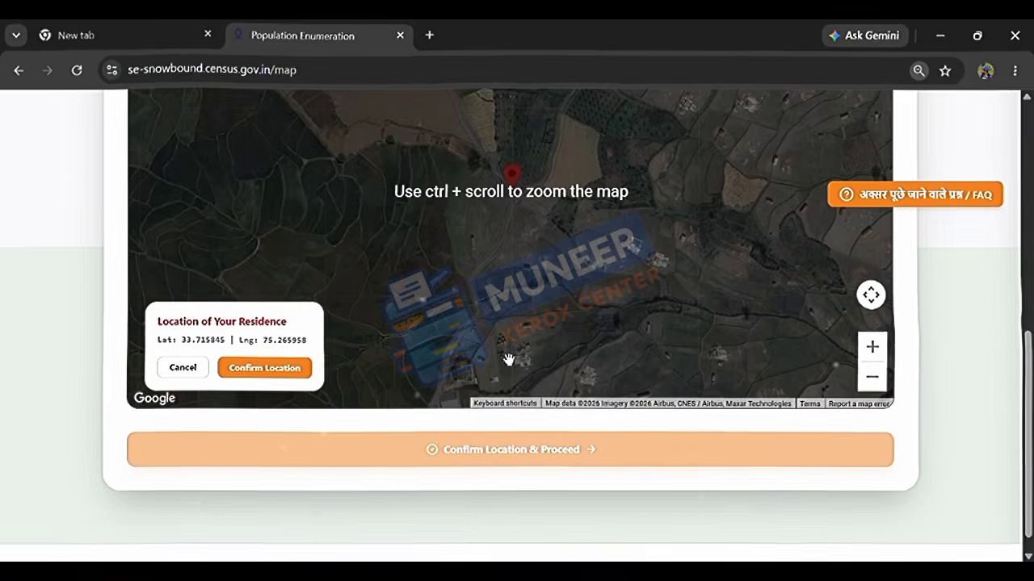
pyautogui.scroll(-3, 487, 226)
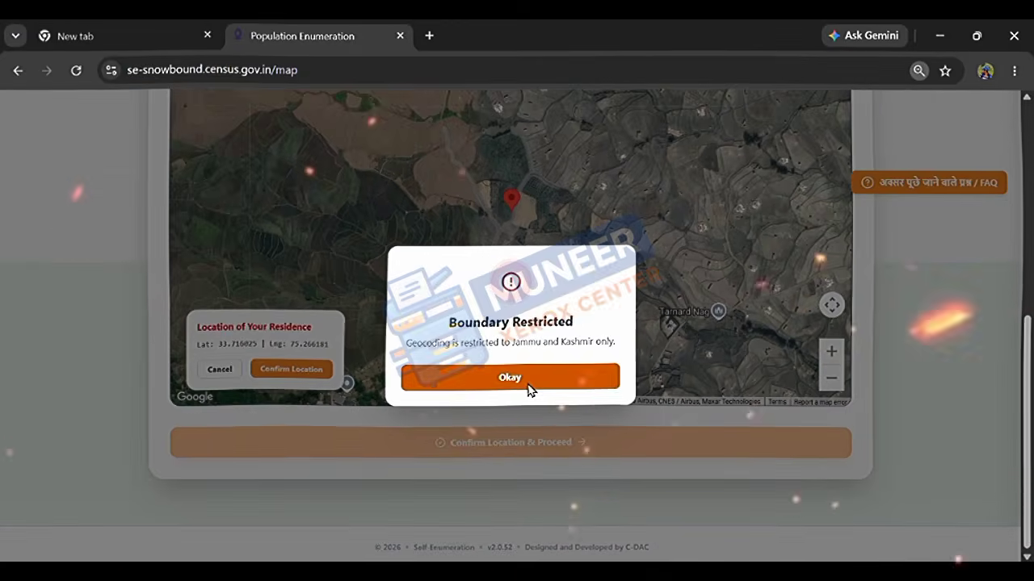
pyautogui.click(528, 390)
# Select District Kulgam, Sub-District Damhal Hanjipora and Village K B Pora Jagir.
pyautogui.scroll(-2, 487, 298)
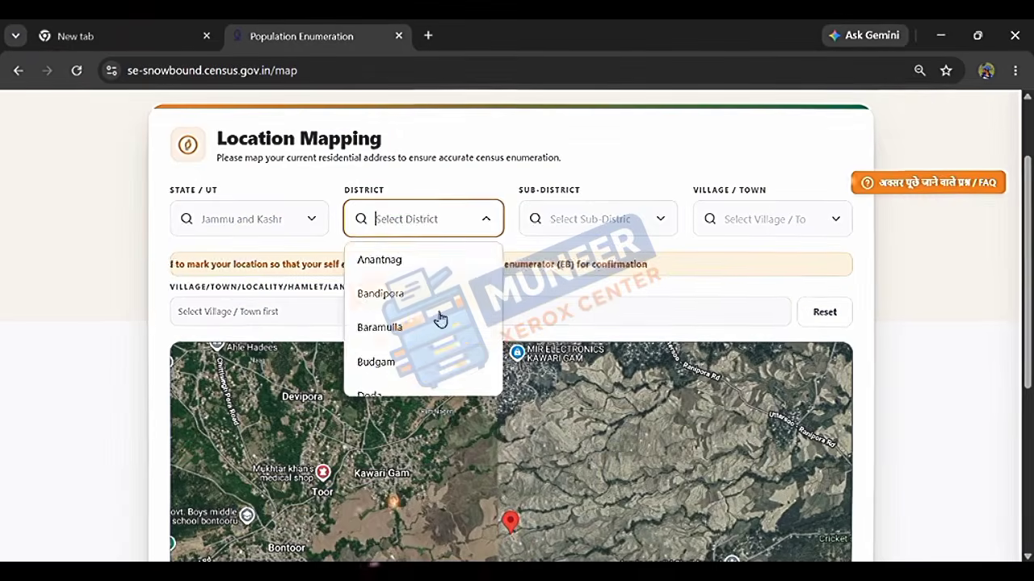
pyautogui.scroll(-2, 428, 339)
pyautogui.click(411, 377)
pyautogui.click(573, 259)
pyautogui.click(772, 218)
pyautogui.scroll(-3, 751, 323)
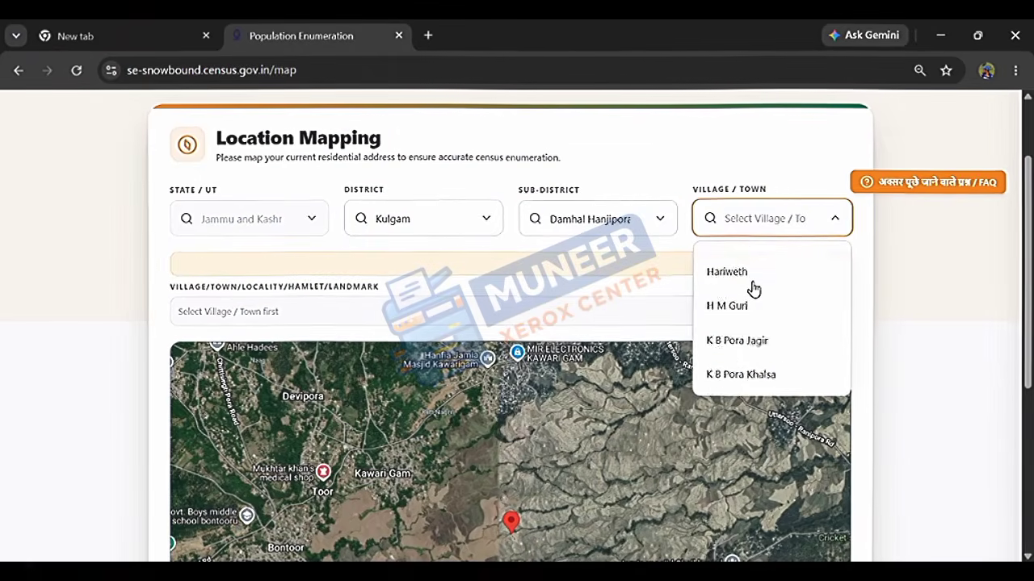
pyautogui.click(738, 339)
pyautogui.scroll(-3, 565, 274)
pyautogui.scroll(10, 848, 288)
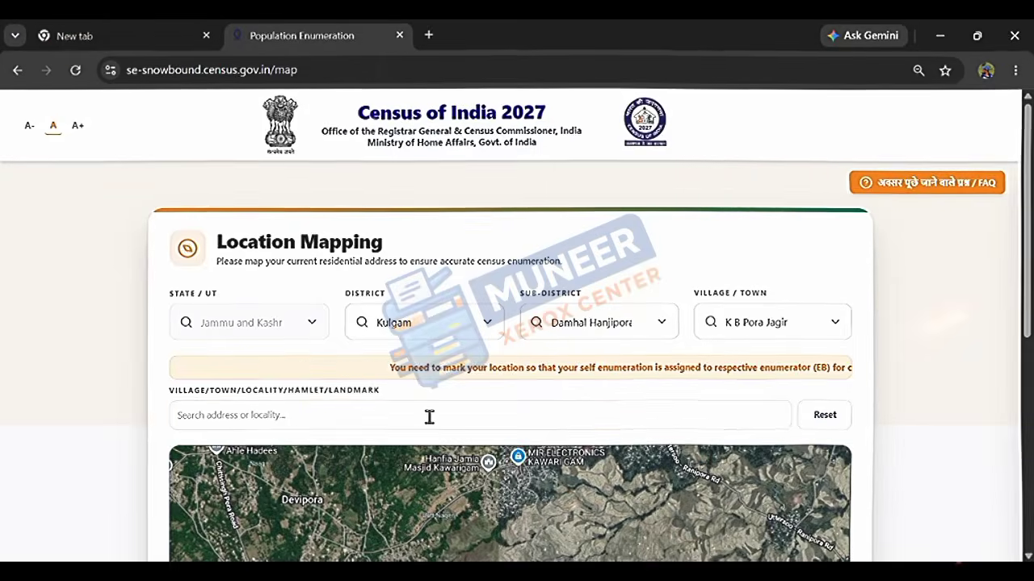
# Search for the ITI landmark to centre the map near the village.
pyautogui.click(427, 418)
pyautogui.write('iti')
pyautogui.click(428, 453)
pyautogui.click(535, 376)
pyautogui.scroll(-4, 517, 316)
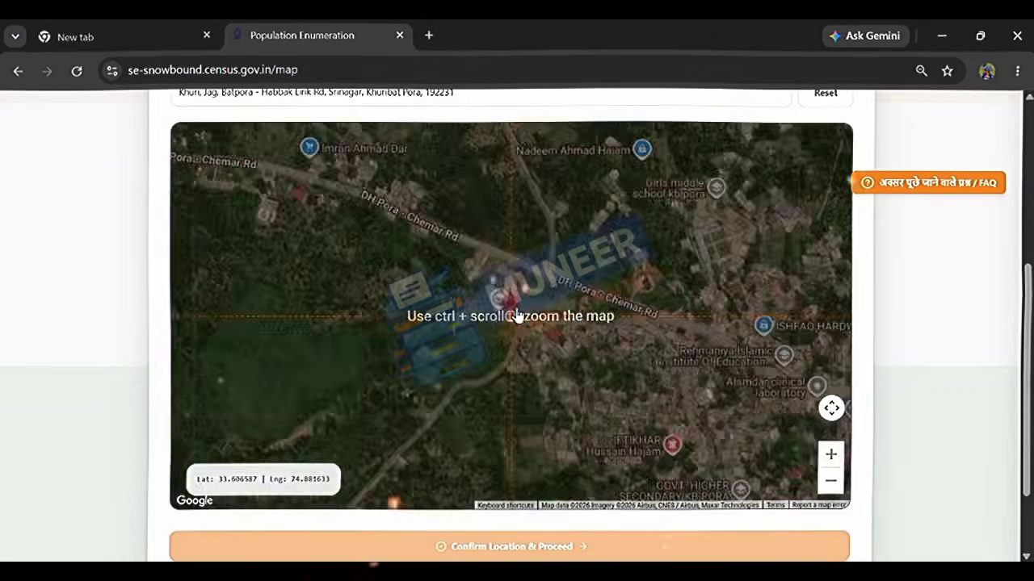
pyautogui.scroll(-1, 722, 358)
pyautogui.scroll(-3, 725, 368)
pyautogui.scroll(5, 721, 376)
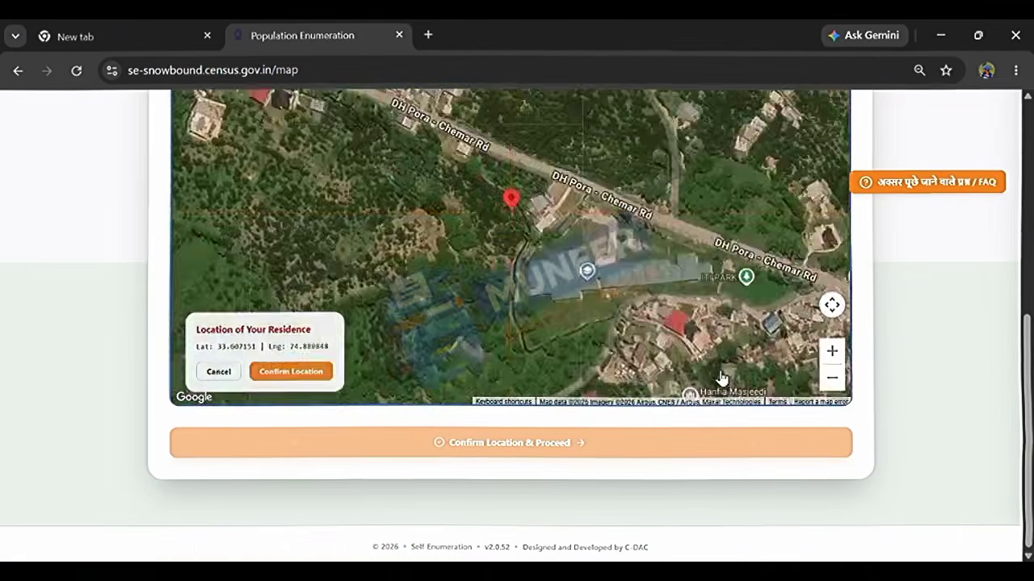
# Drag the map so the pin sits on the red-roofed house, then proceed to confirm the location.
pyautogui.moveTo(680, 344); pyautogui.dragTo(612, 246)
pyautogui.moveTo(669, 330); pyautogui.dragTo(552, 150)
pyautogui.moveTo(622, 338)
pyautogui.mouseDown()
pyautogui.moveTo(621, 267)
pyautogui.moveTo(572, 205)
pyautogui.mouseUp()
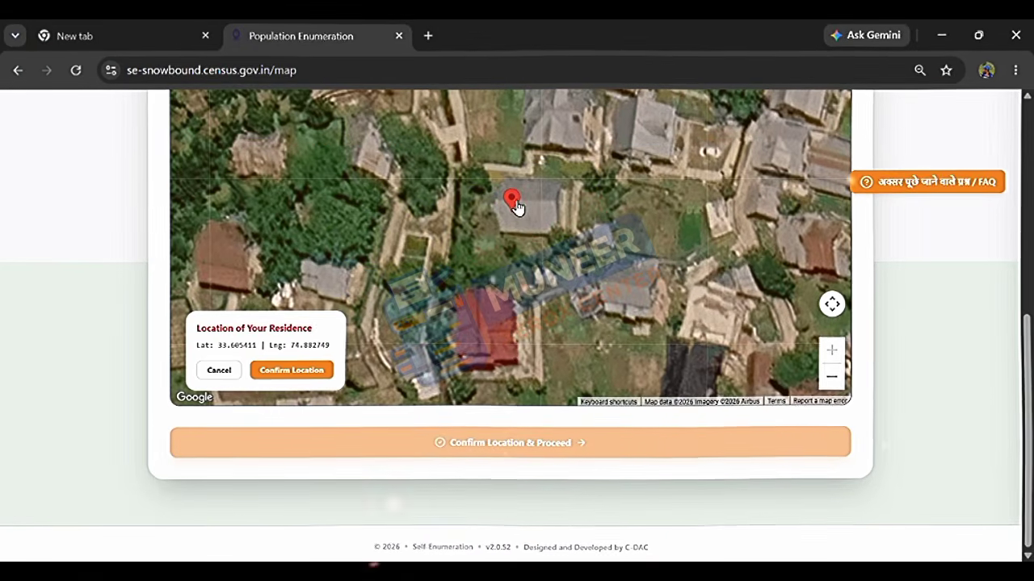
pyautogui.click(291, 371)
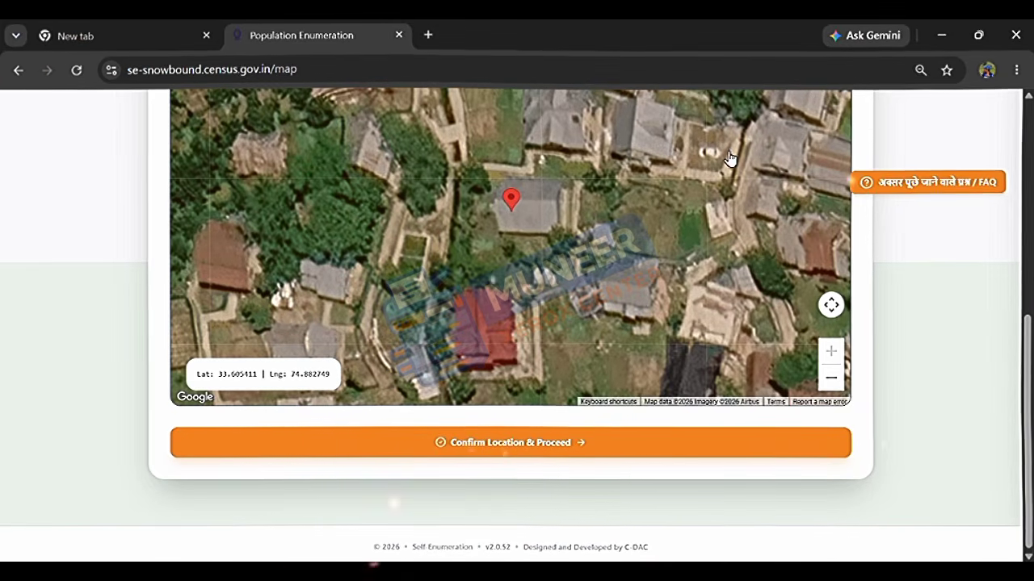
pyautogui.click(506, 442)
pyautogui.hotkey('ctrl', '-')
pyautogui.hotkey('ctrl', '-')
pyautogui.hotkey('ctrl', '-')
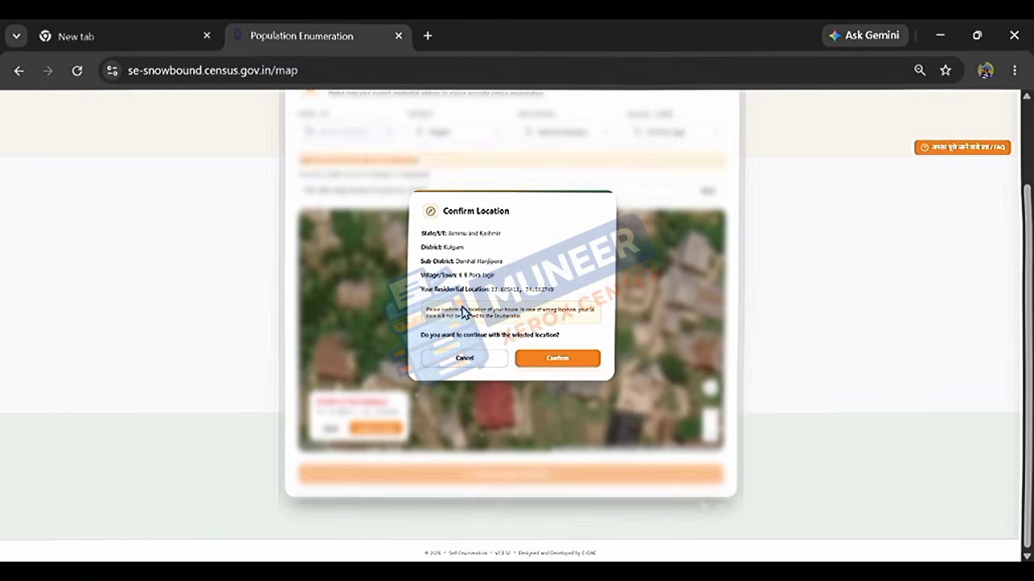
# Confirm the home location and enter the household head's full name.
pyautogui.click(577, 359)
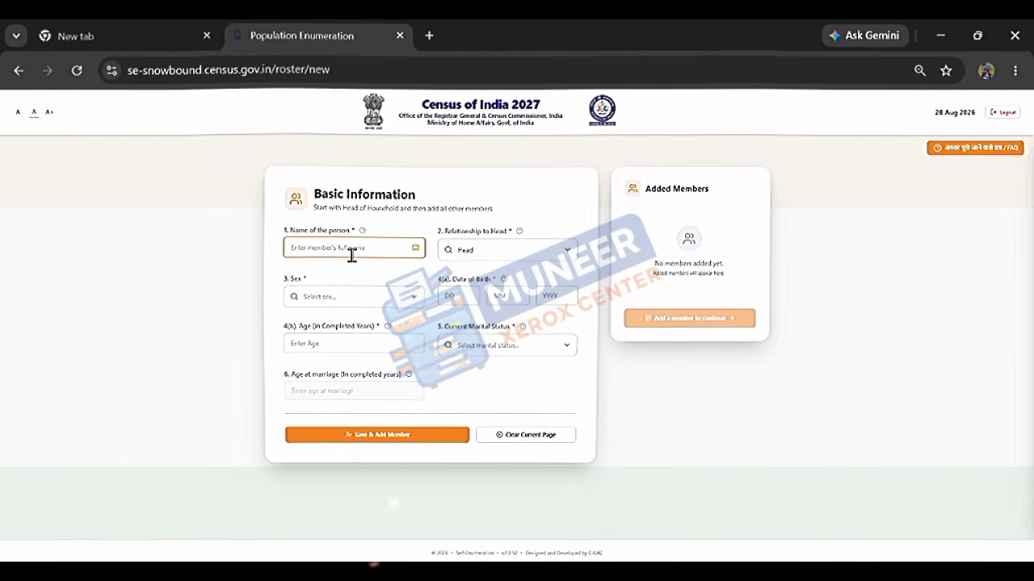
pyautogui.hotkey('ctrl', '+')
pyautogui.hotkey('ctrl', '+')
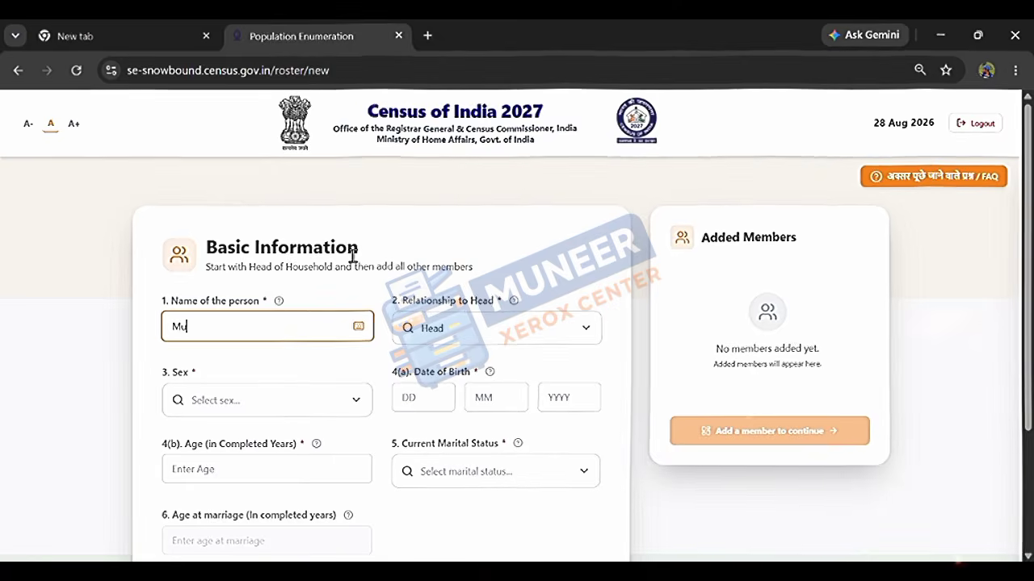
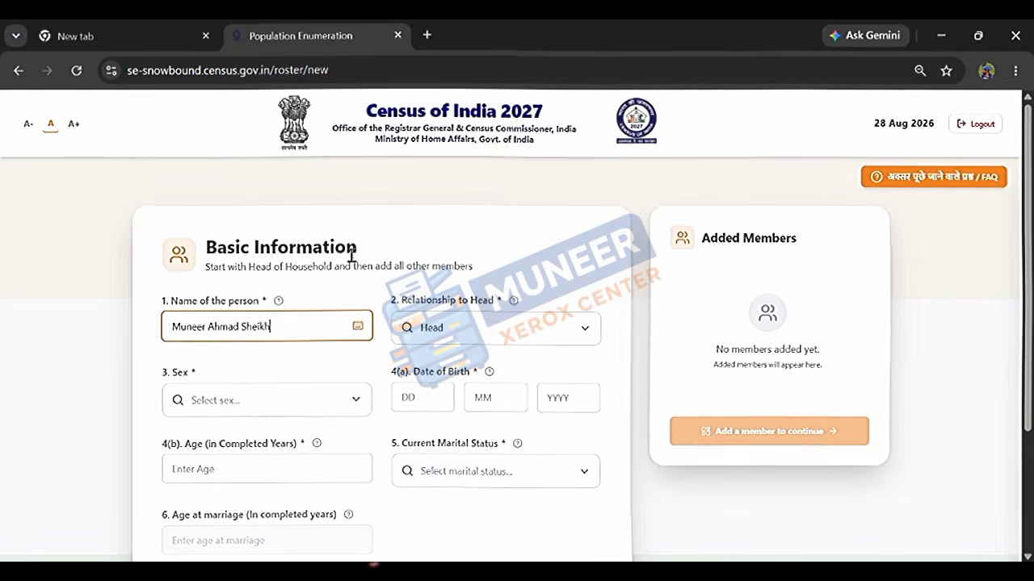
# Set the head as Male, born 01/03/1970, Currently Married, with age at marriage 26.
pyautogui.scroll(-1, 469, 349)
pyautogui.click(257, 329)
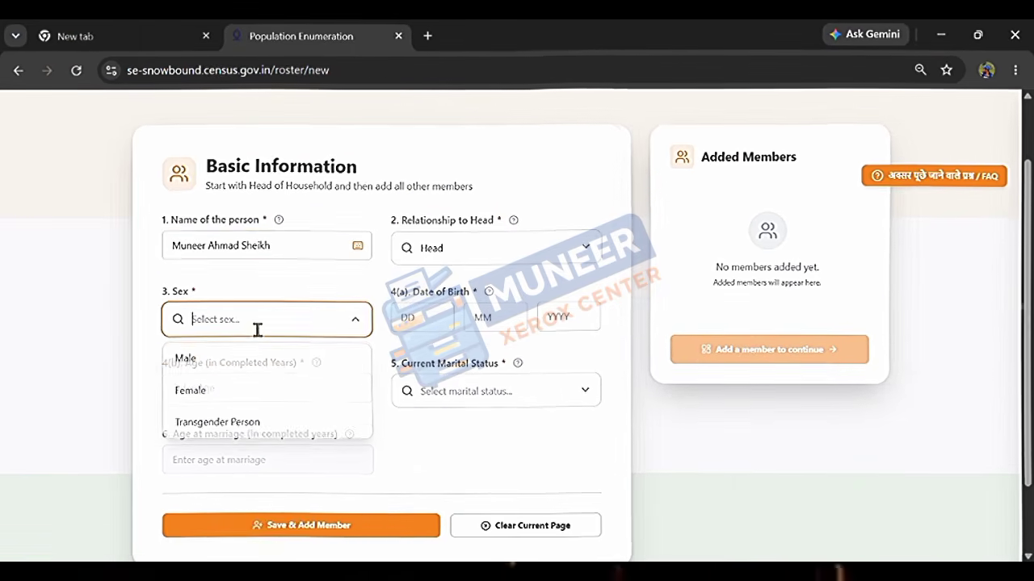
pyautogui.click(227, 356)
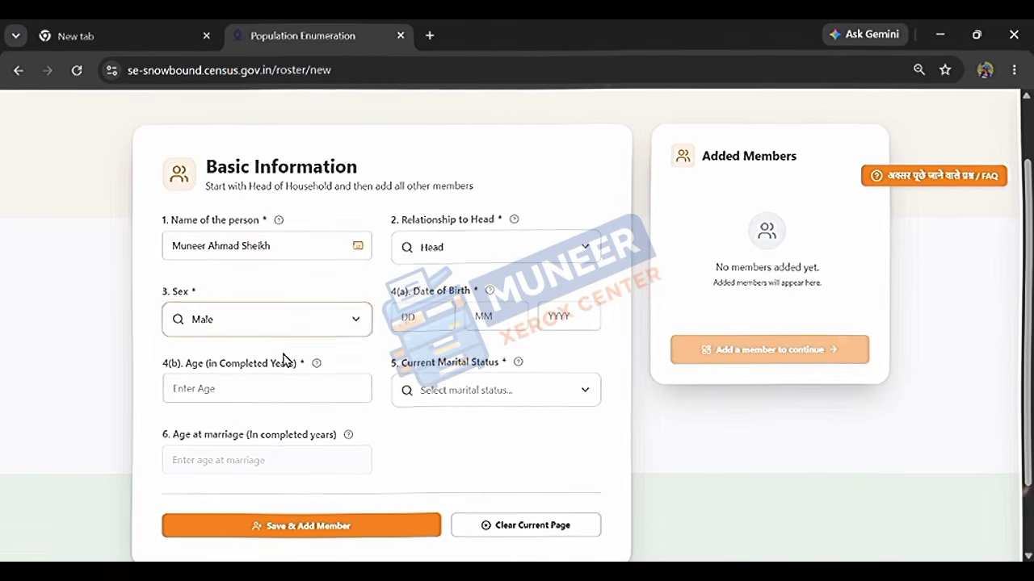
pyautogui.click(432, 327)
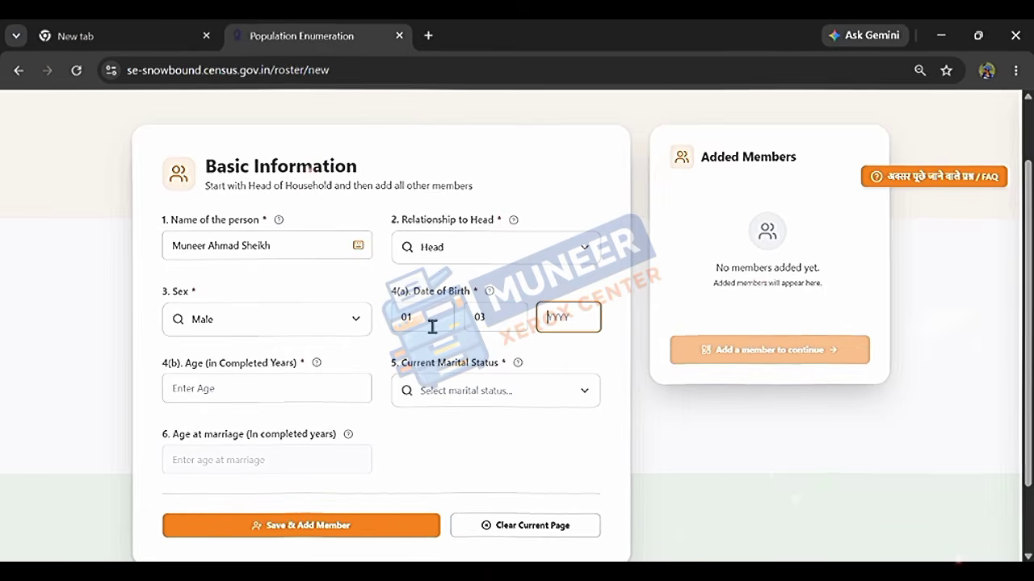
pyautogui.write('1970')
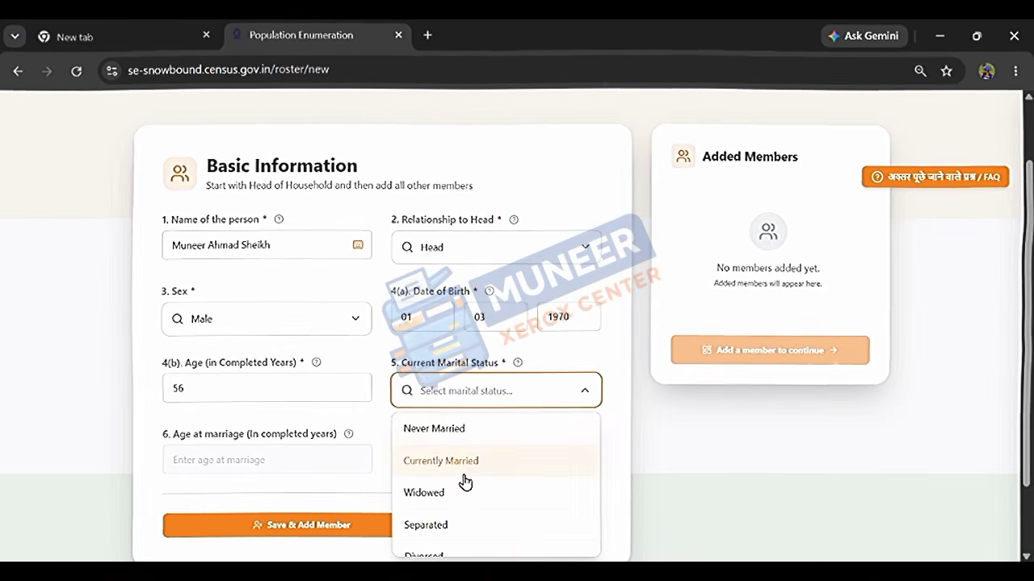
pyautogui.click(463, 474)
pyautogui.scroll(-1, 309, 313)
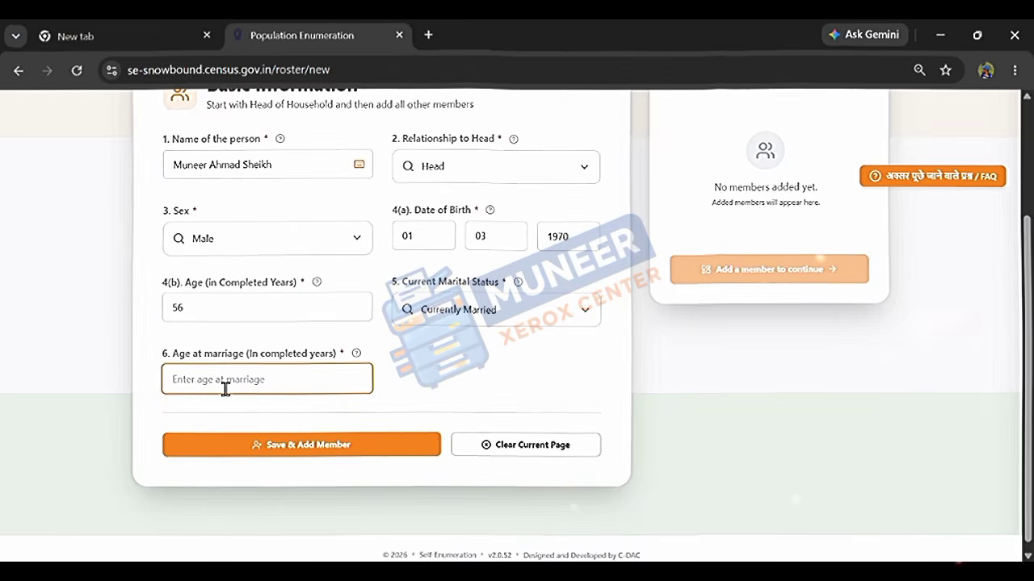
pyautogui.write('26')
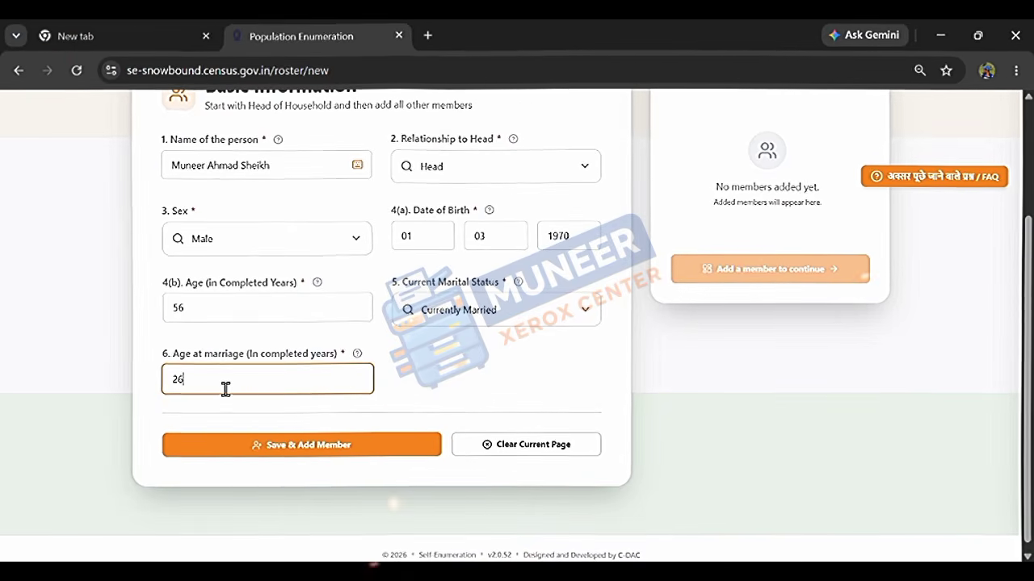
# Save the head as the first member and enter the wife's full name.
pyautogui.click(283, 451)
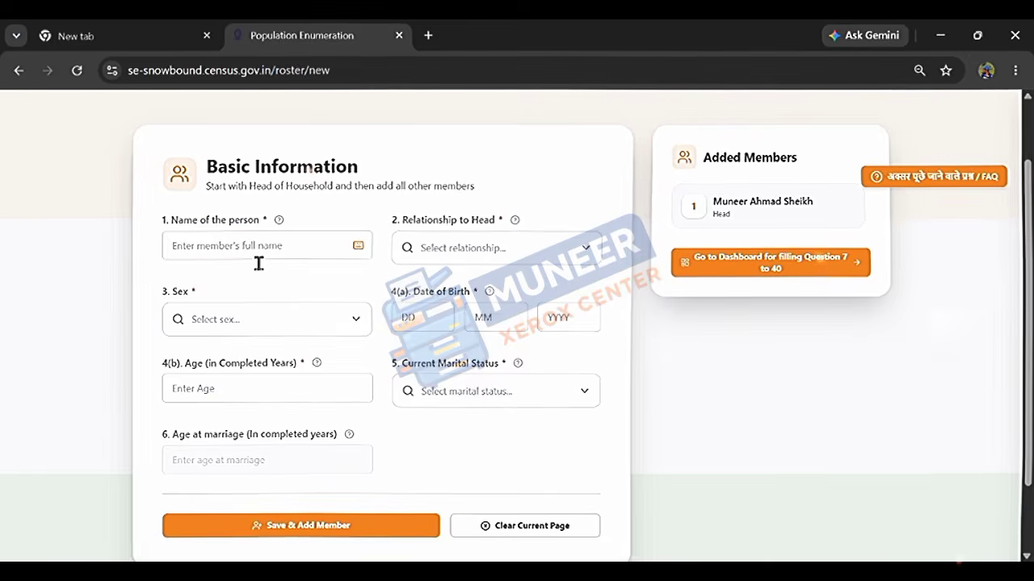
pyautogui.click(283, 249)
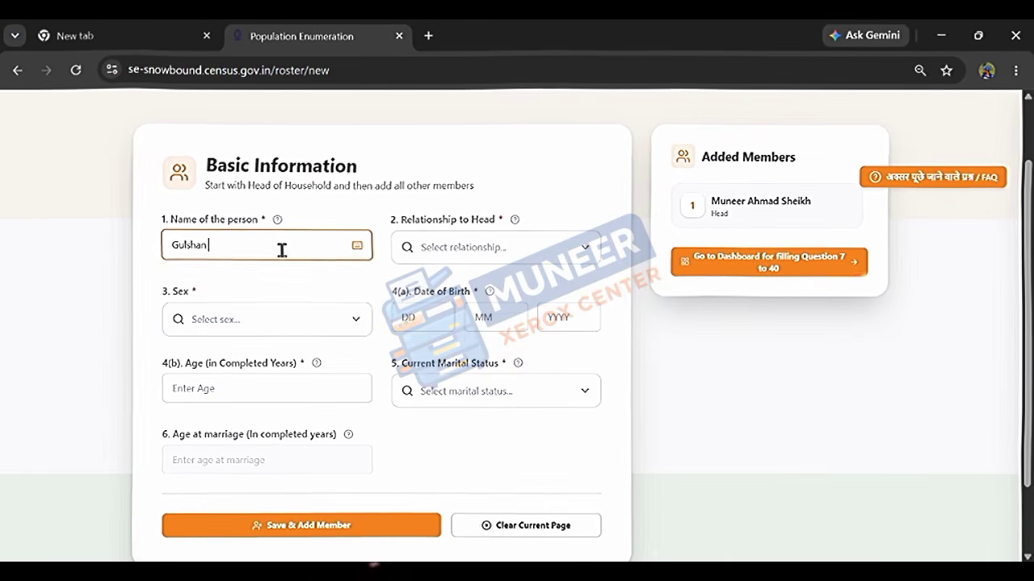
# Set the wife as Husband/ Wife, Currently Married, enter 061968 for her birth date, and save her.
pyautogui.click(485, 248)
pyautogui.click(452, 286)
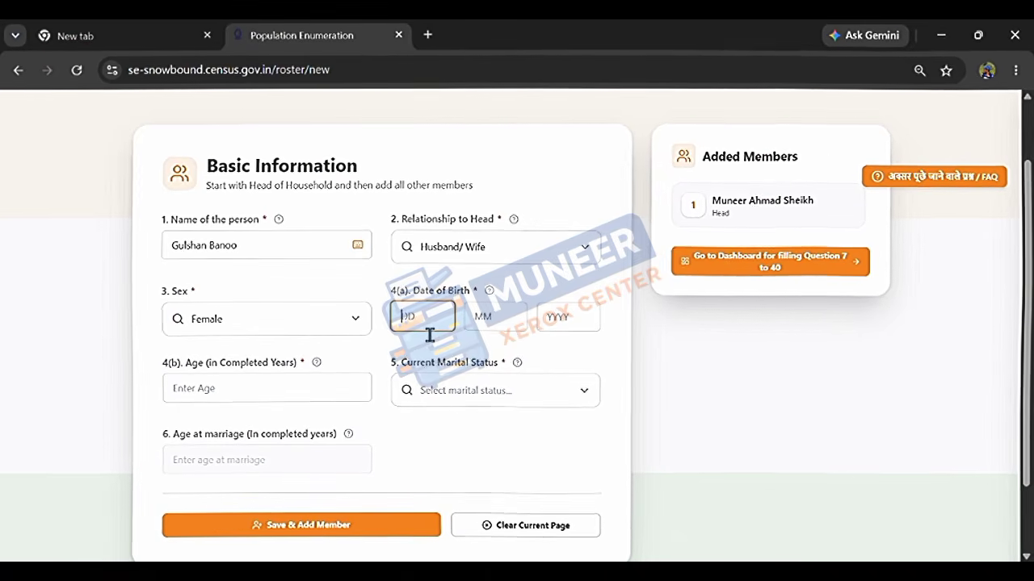
pyautogui.click(455, 395)
pyautogui.click(453, 444)
pyautogui.click(272, 465)
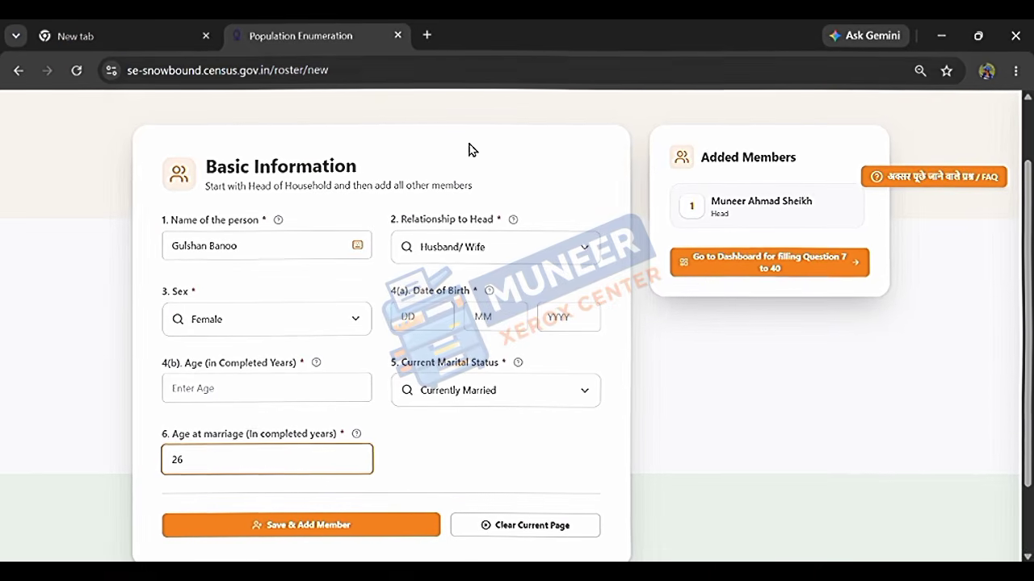
pyautogui.write('061968')
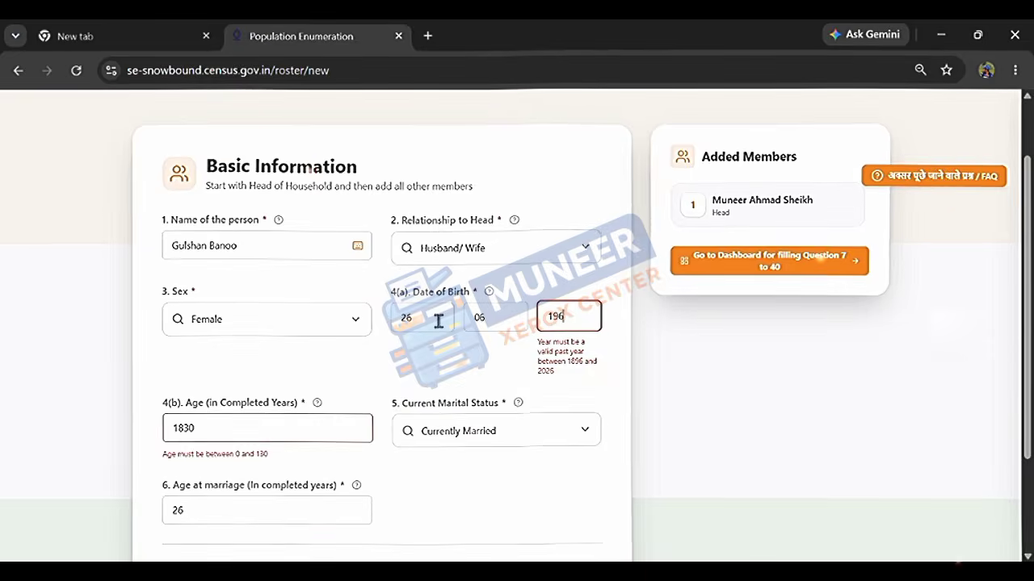
pyautogui.click(323, 525)
pyautogui.click(238, 337)
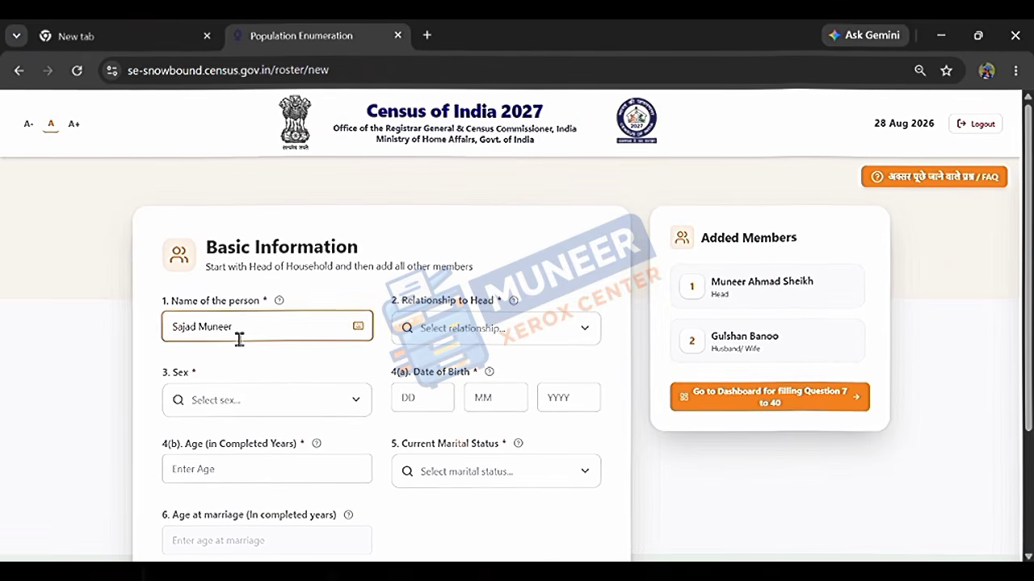
# Add the first son as Son/ Daughter, Male, born 15/02/2002, Never Married.
pyautogui.click(484, 330)
pyautogui.click(460, 403)
pyautogui.click(269, 399)
pyautogui.click(243, 434)
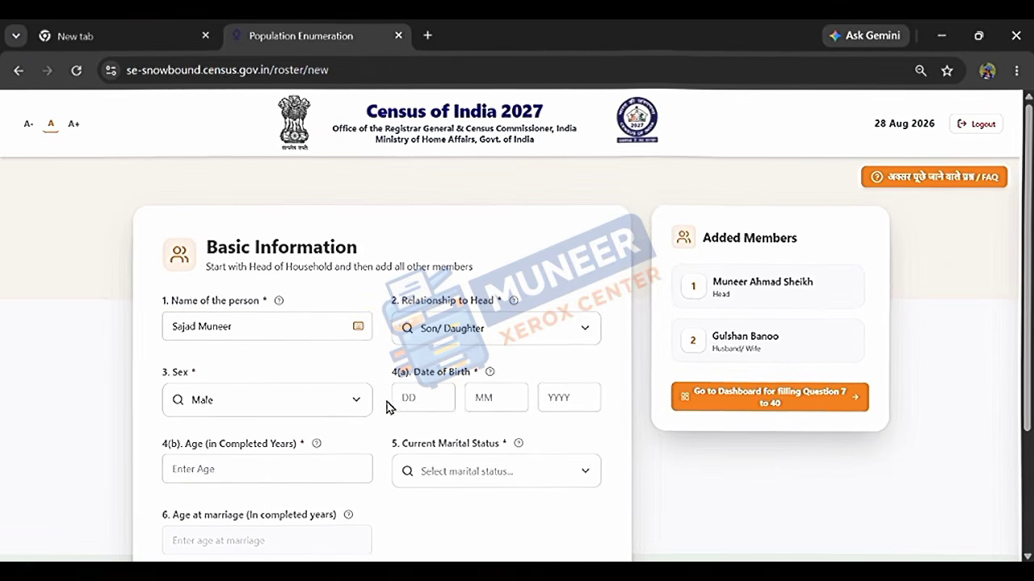
pyautogui.click(436, 407)
pyautogui.write('15022002')
pyautogui.scroll(-1, 440, 408)
pyautogui.click(454, 403)
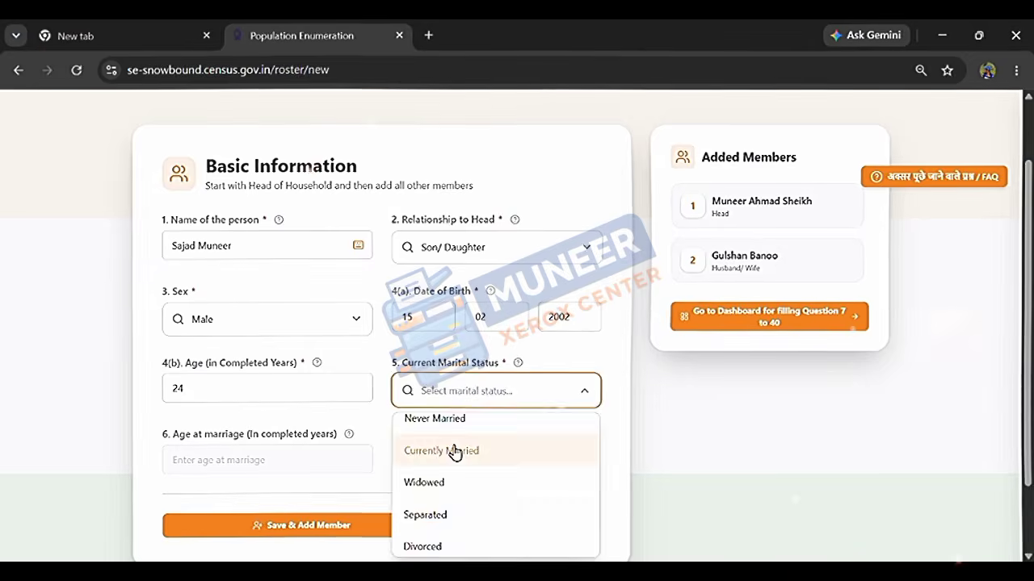
pyautogui.click(452, 417)
pyautogui.scroll(-1, 323, 448)
pyautogui.click(315, 454)
pyautogui.click(231, 339)
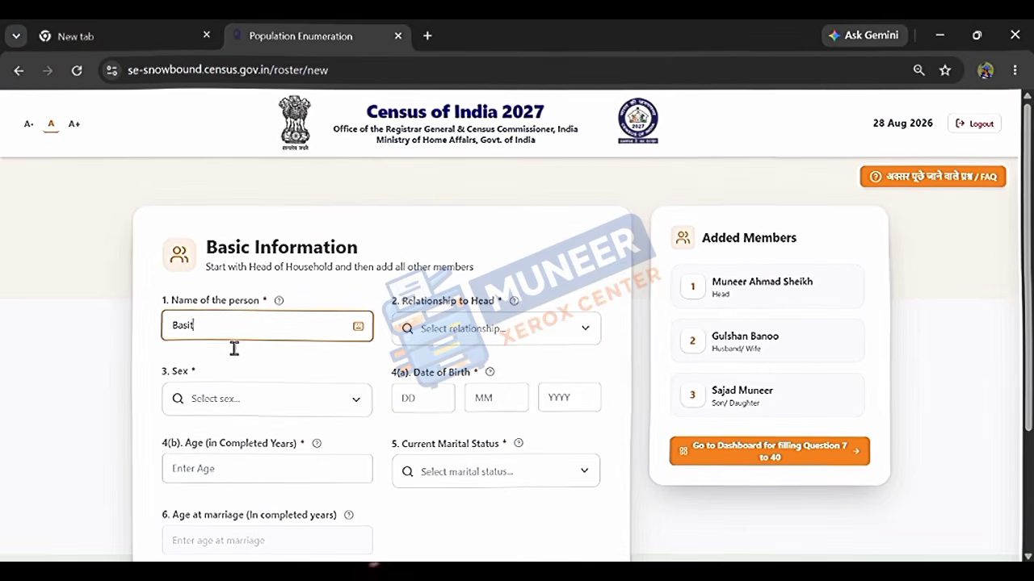
pyautogui.click(484, 329)
pyautogui.click(436, 398)
pyautogui.click(275, 401)
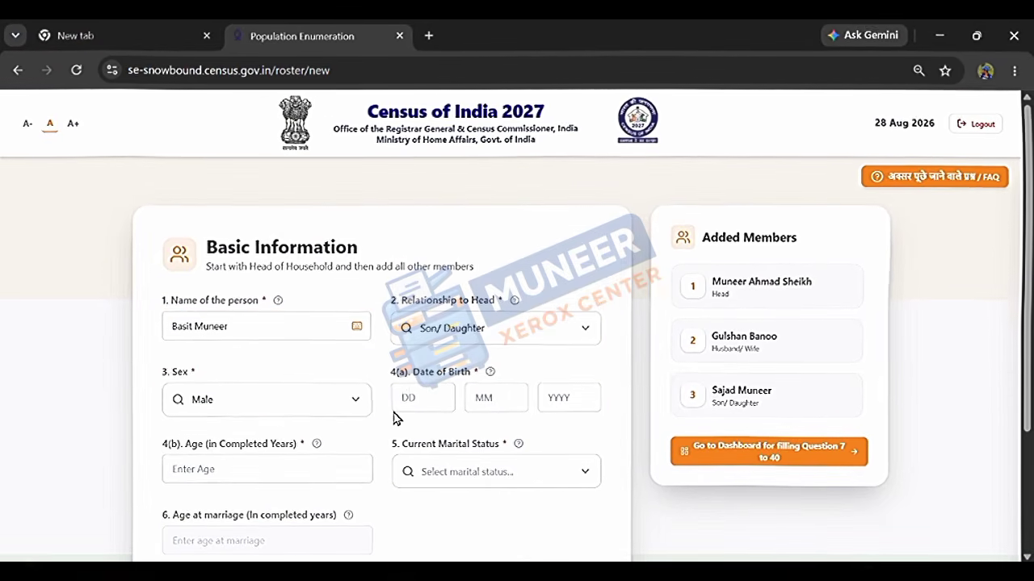
pyautogui.click(437, 414)
pyautogui.write('022005')
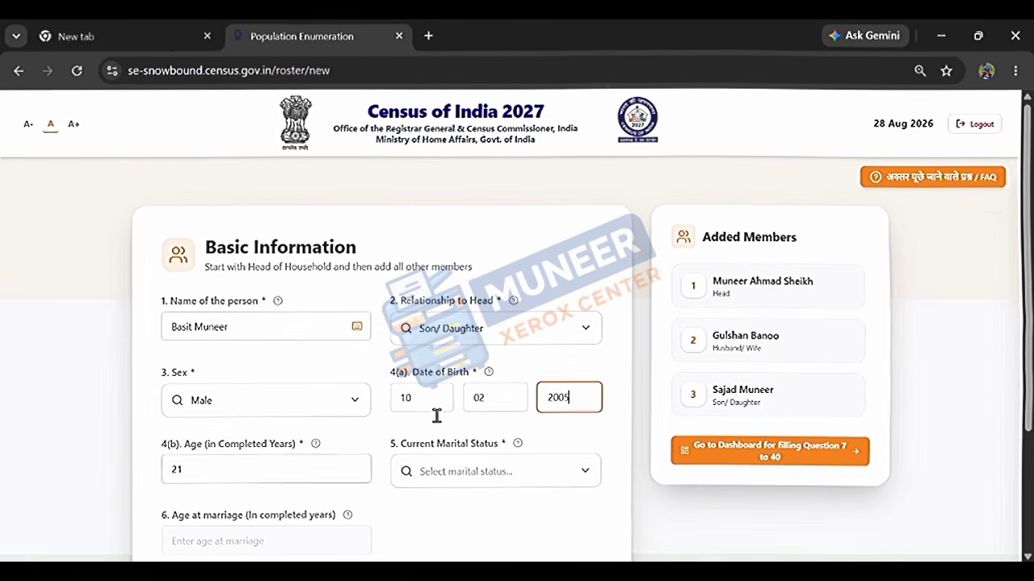
pyautogui.scroll(-2, 540, 268)
pyautogui.click(383, 440)
pyautogui.scroll(-2, 360, 353)
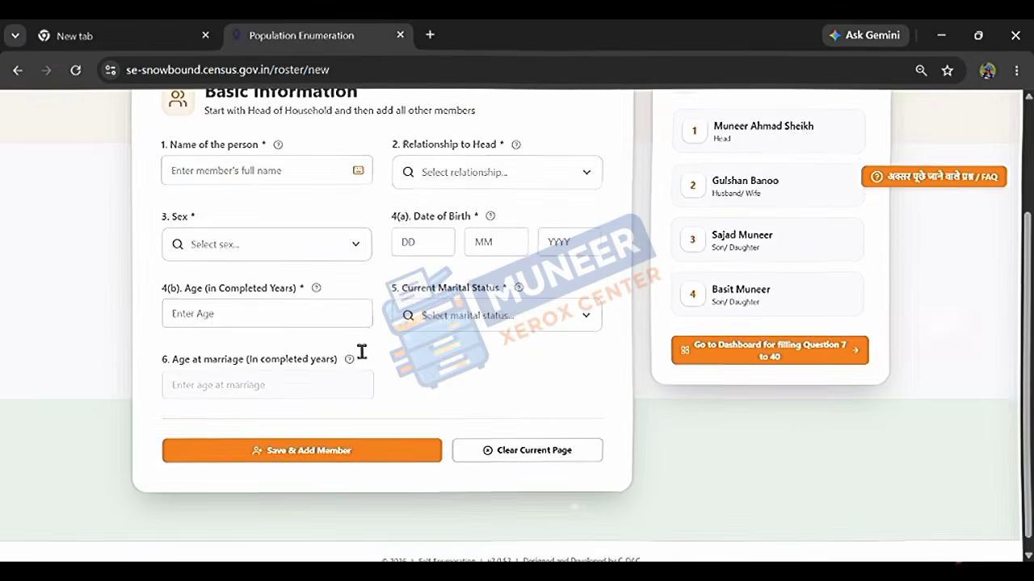
pyautogui.scroll(1, 812, 381)
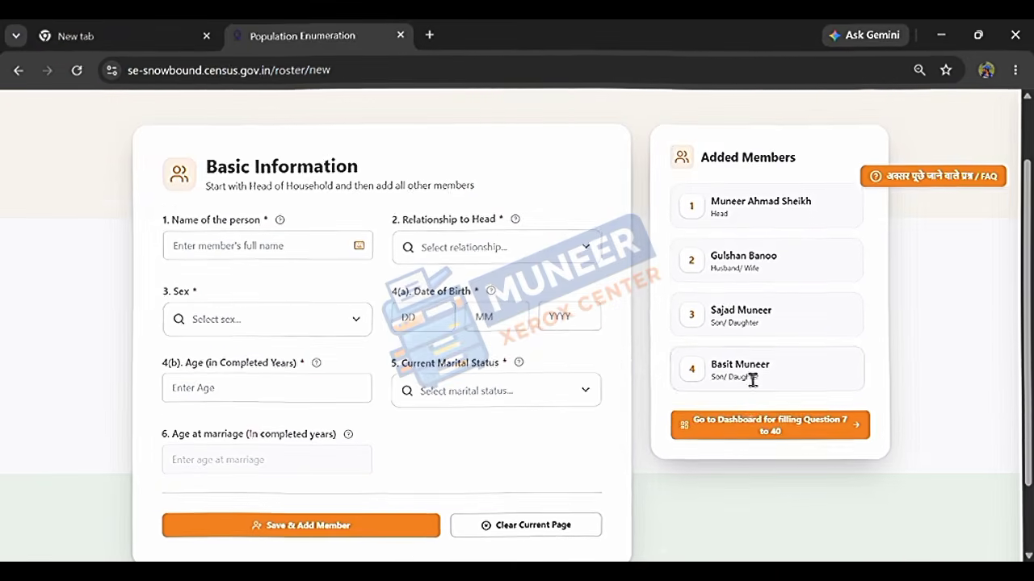
pyautogui.click(757, 433)
# Confirm navigation to the dashboard and open the head's General Info card.
pyautogui.click(571, 390)
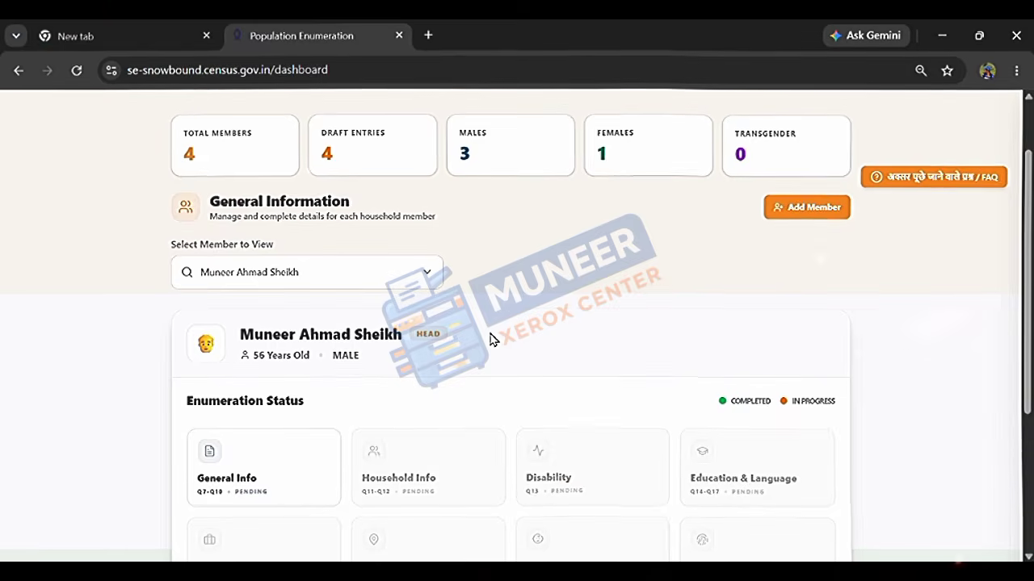
pyautogui.scroll(-2, 490, 339)
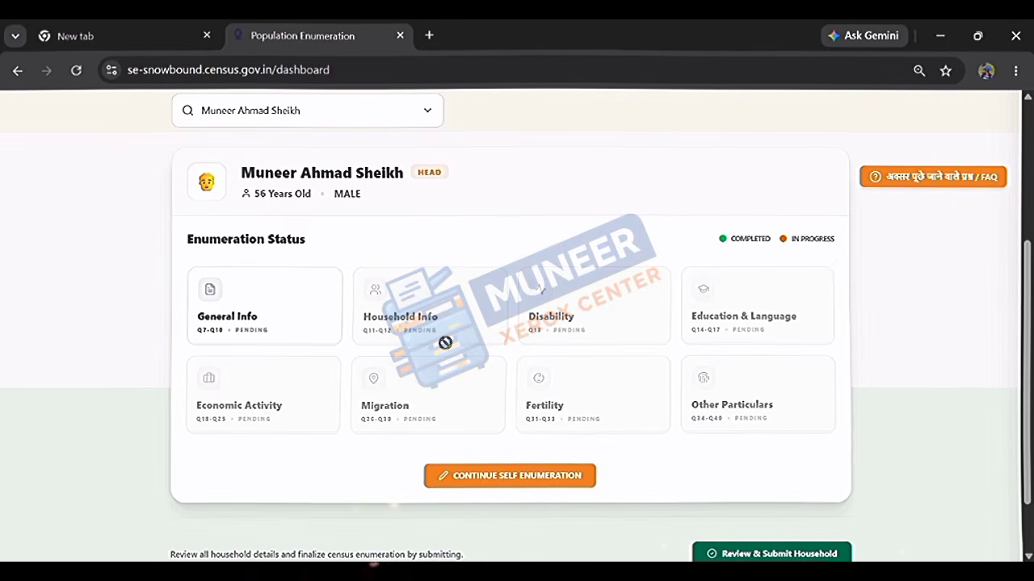
pyautogui.click(266, 322)
# Choose the wife as the head's spouse and set nationality to Indian.
pyautogui.scroll(-2, 262, 323)
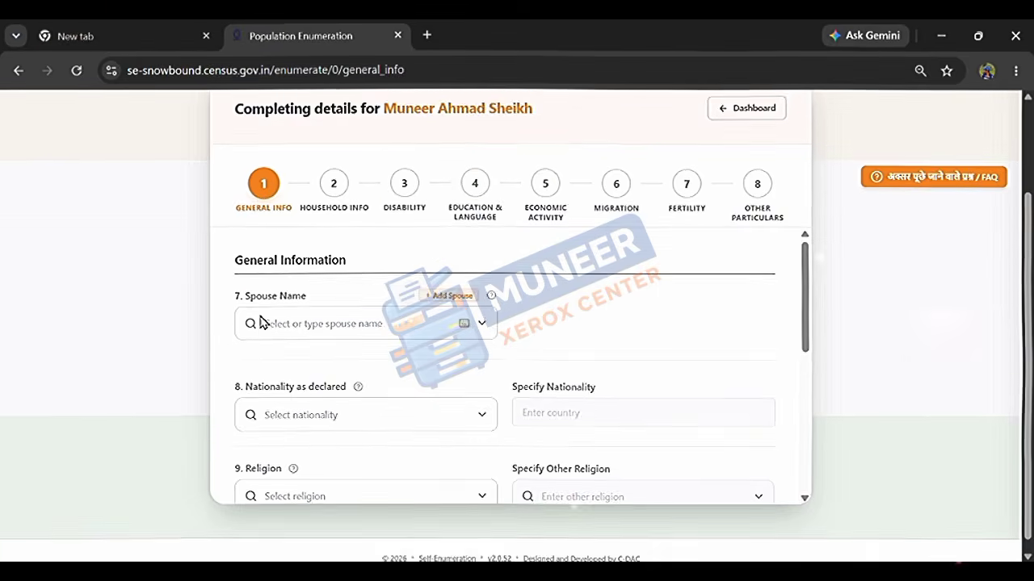
pyautogui.click(299, 325)
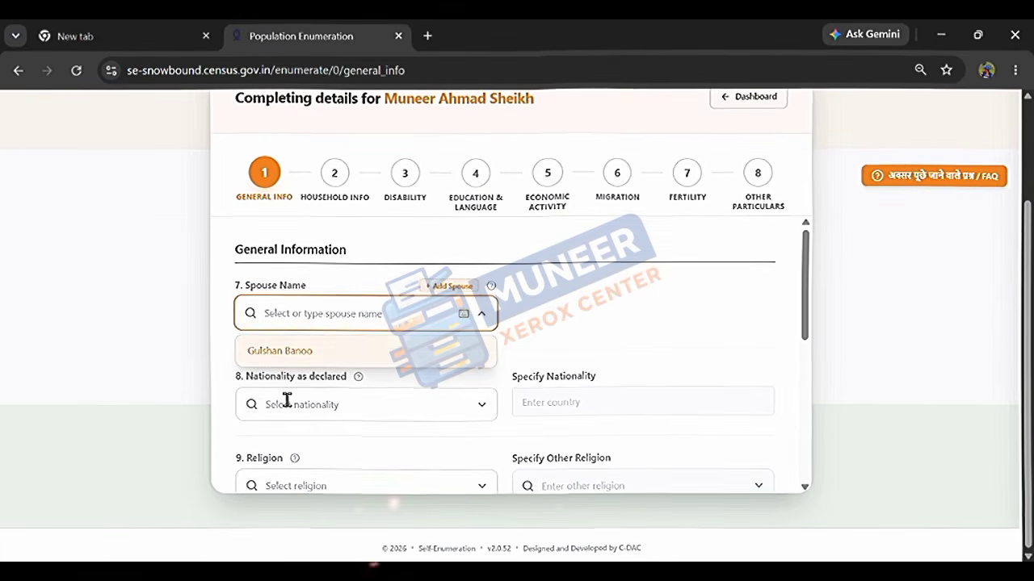
pyautogui.click(283, 345)
pyautogui.scroll(-1, 282, 344)
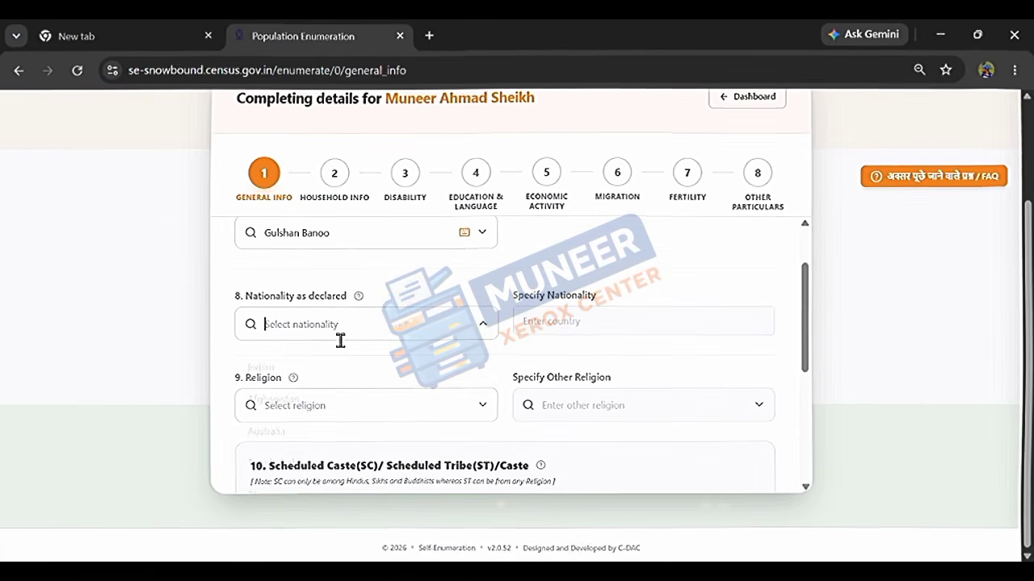
pyautogui.click(340, 337)
pyautogui.click(294, 365)
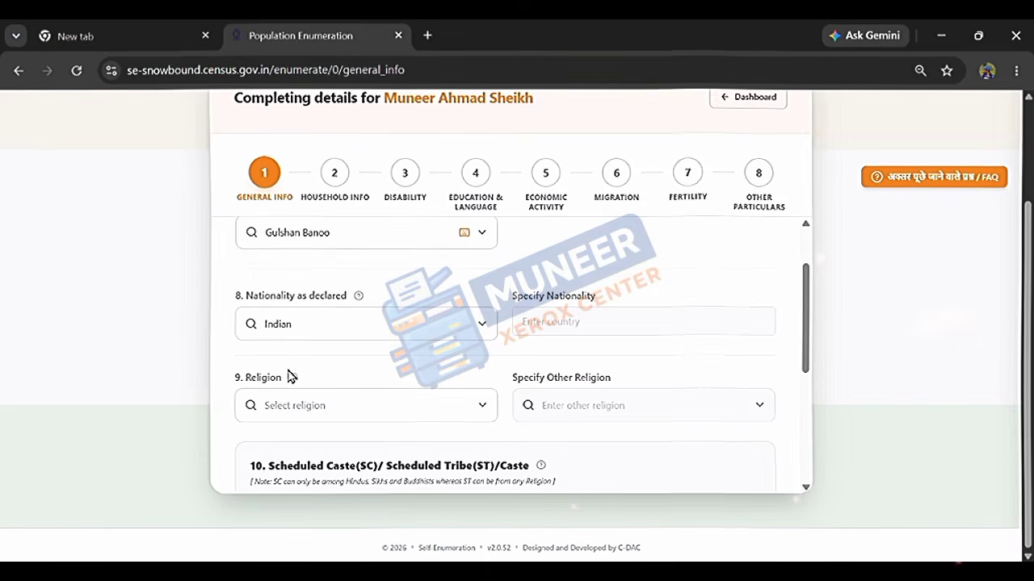
# Set religion to Muslim and answer No to Scheduled Caste.
pyautogui.scroll(-1, 491, 296)
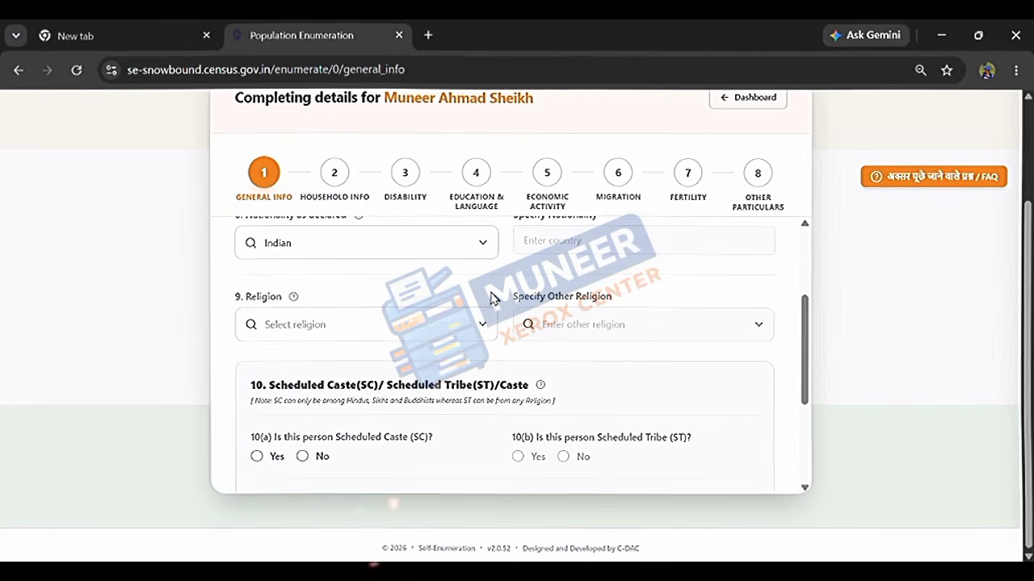
pyautogui.click(347, 326)
pyautogui.scroll(-2, 328, 393)
pyautogui.scroll(1, 315, 379)
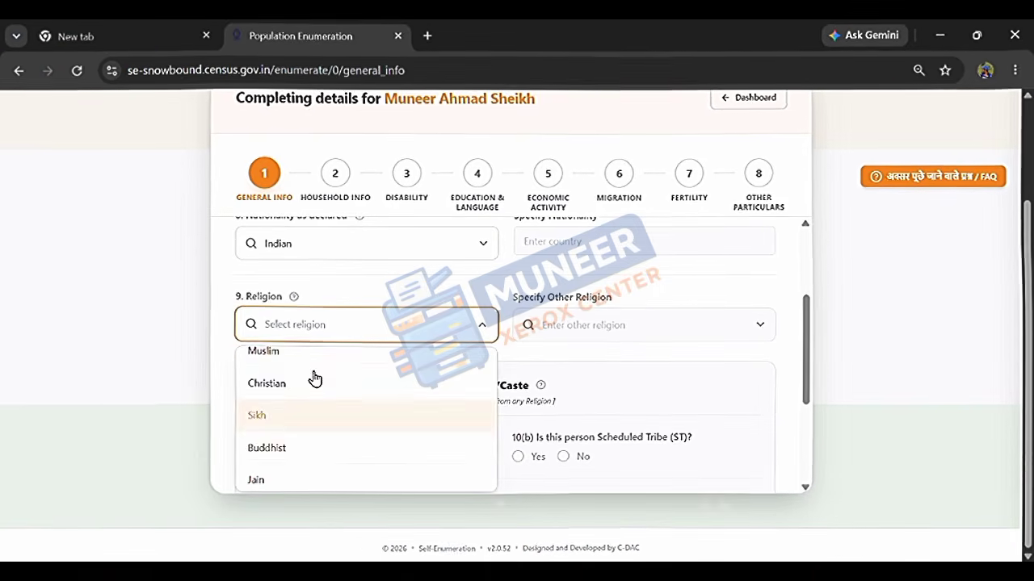
pyautogui.scroll(1, 307, 386)
pyautogui.click(279, 402)
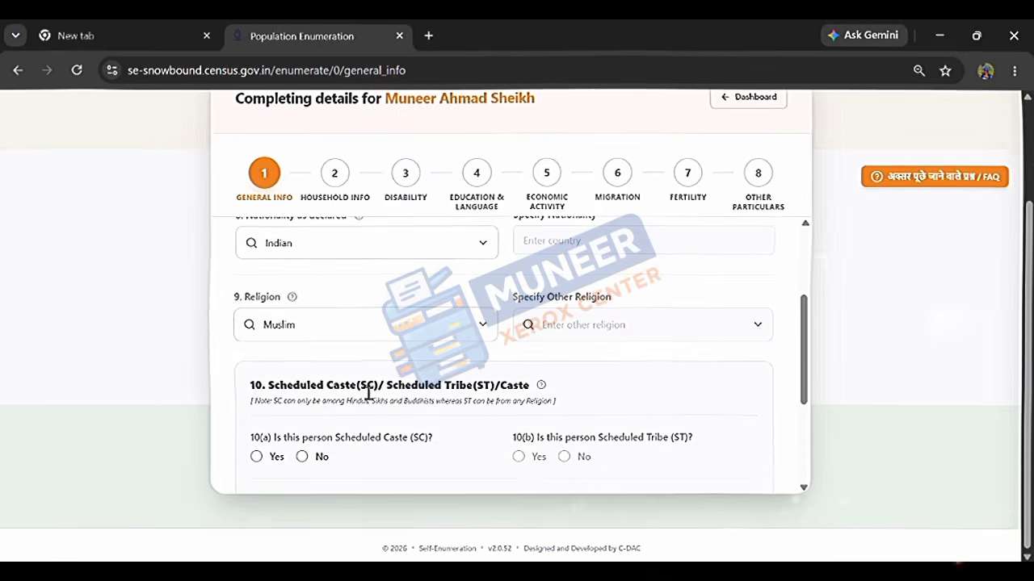
pyautogui.scroll(-2, 434, 331)
pyautogui.scroll(1, 434, 330)
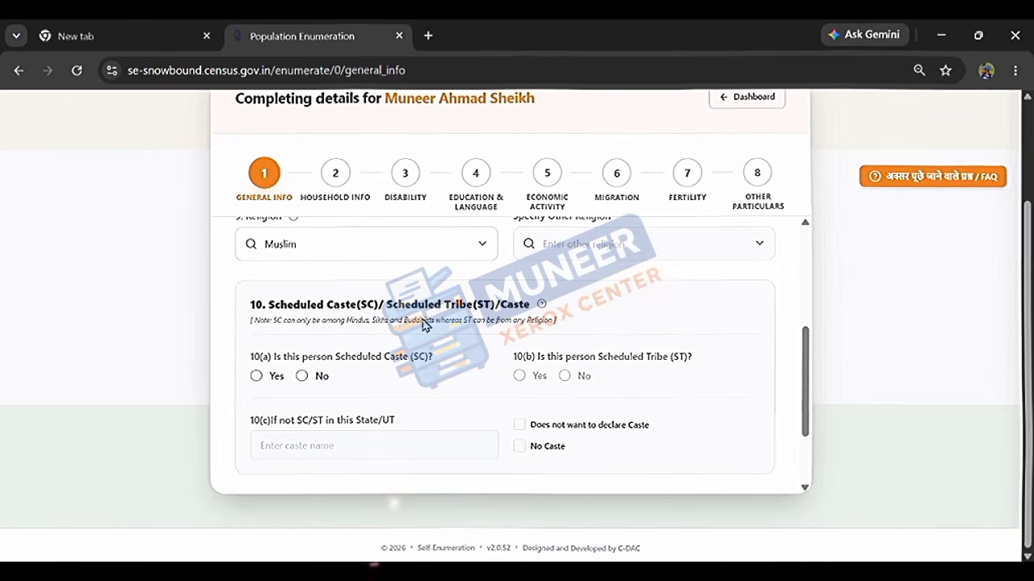
pyautogui.click(302, 377)
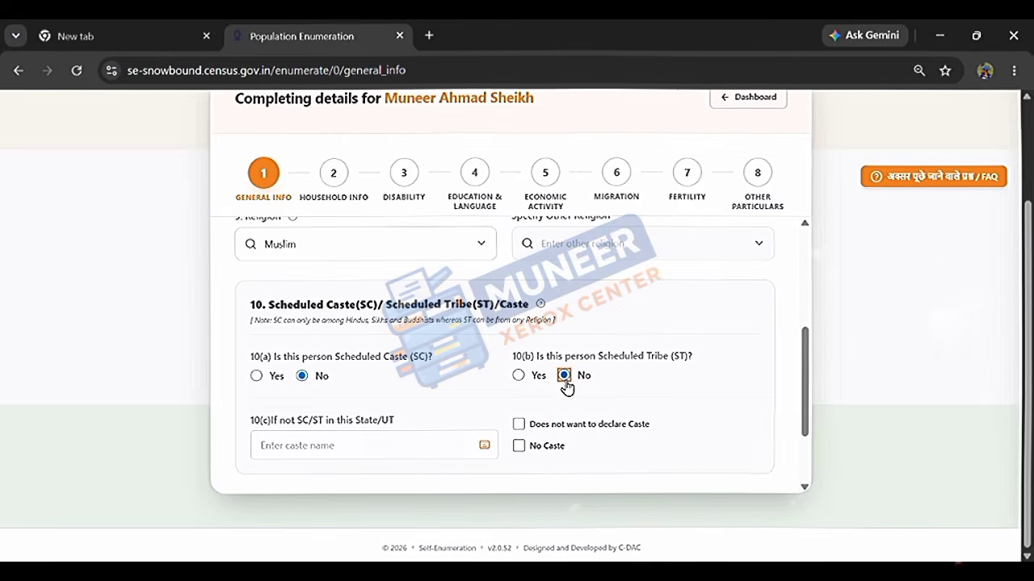
pyautogui.scroll(-2, 558, 355)
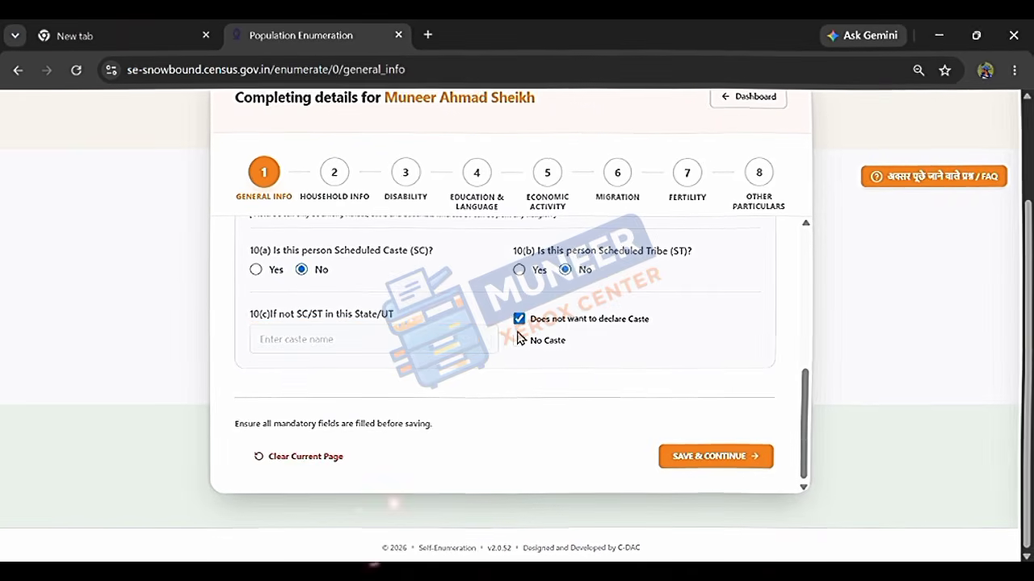
# Save the general information and move on to the Family Particulars step.
pyautogui.click(725, 466)
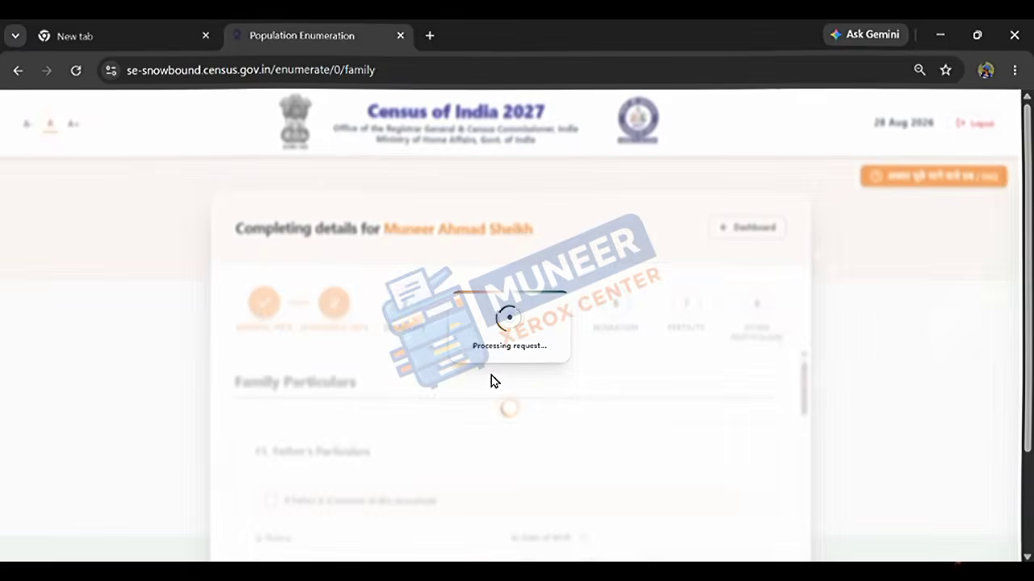
pyautogui.scroll(-1, 399, 379)
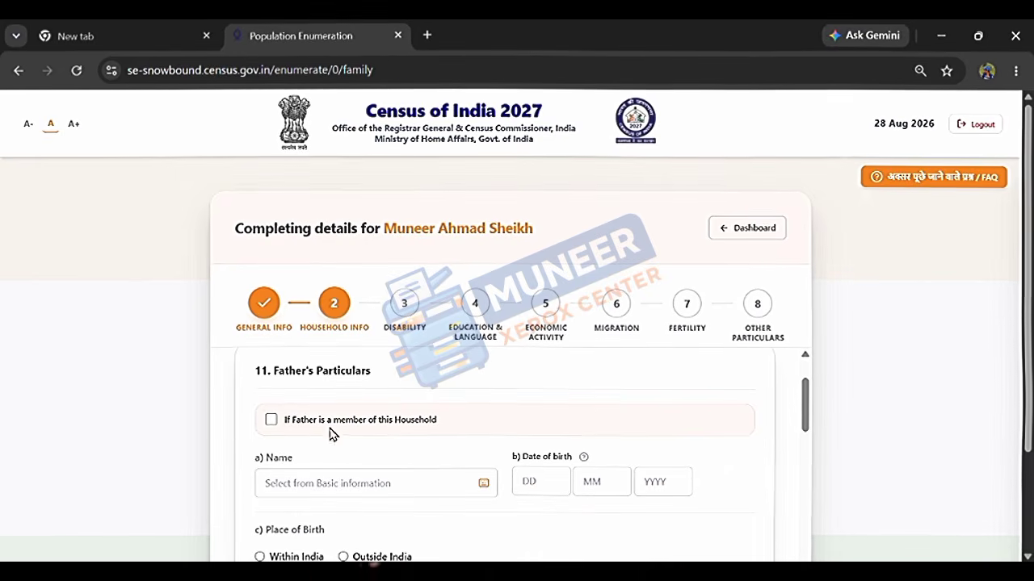
pyautogui.scroll(-1, 330, 431)
pyautogui.scroll(-3, 407, 431)
pyautogui.scroll(5, 406, 431)
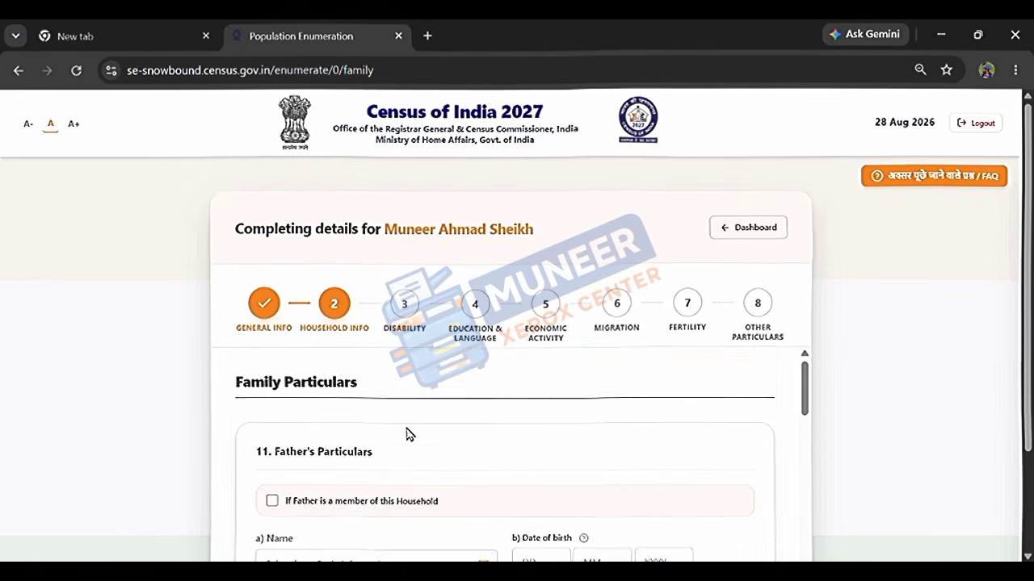
pyautogui.scroll(-1, 575, 224)
pyautogui.scroll(-1, 575, 224)
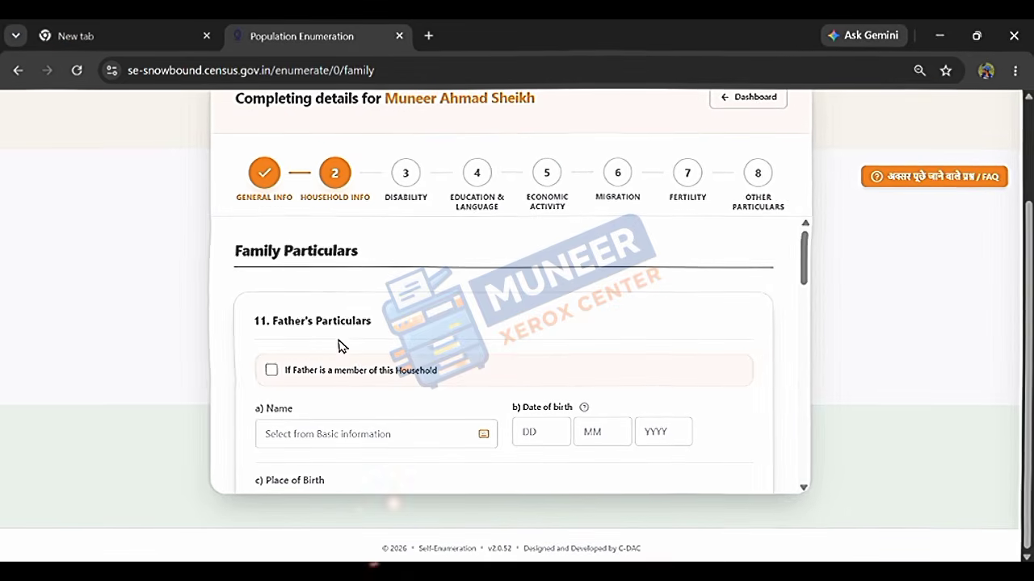
pyautogui.scroll(-2, 342, 348)
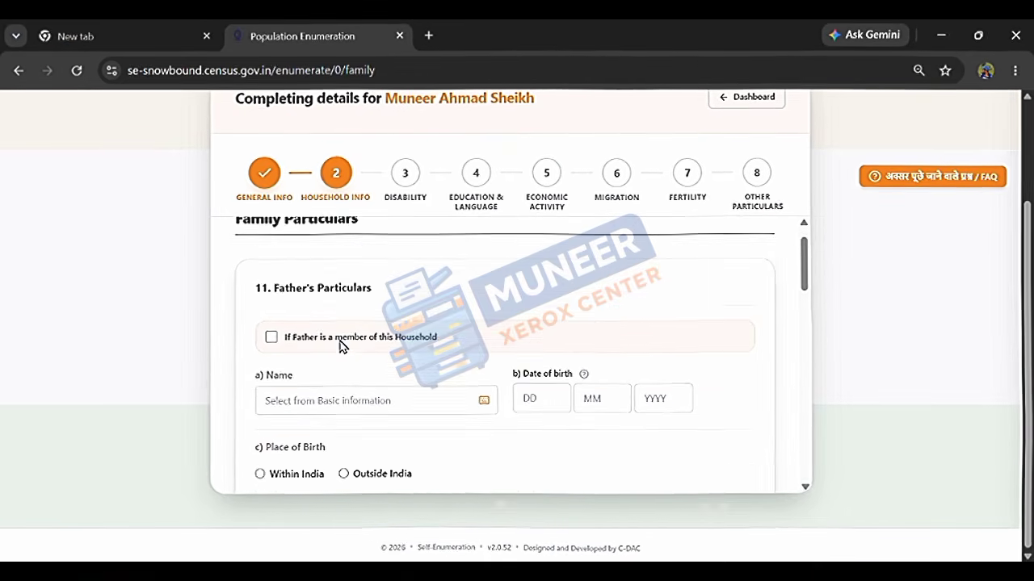
# Leave Family Particulars blank, undoing a father selection, and confirm 'Yes, Proceed' at the warning.
pyautogui.click(275, 292)
pyautogui.scroll(-4, 309, 411)
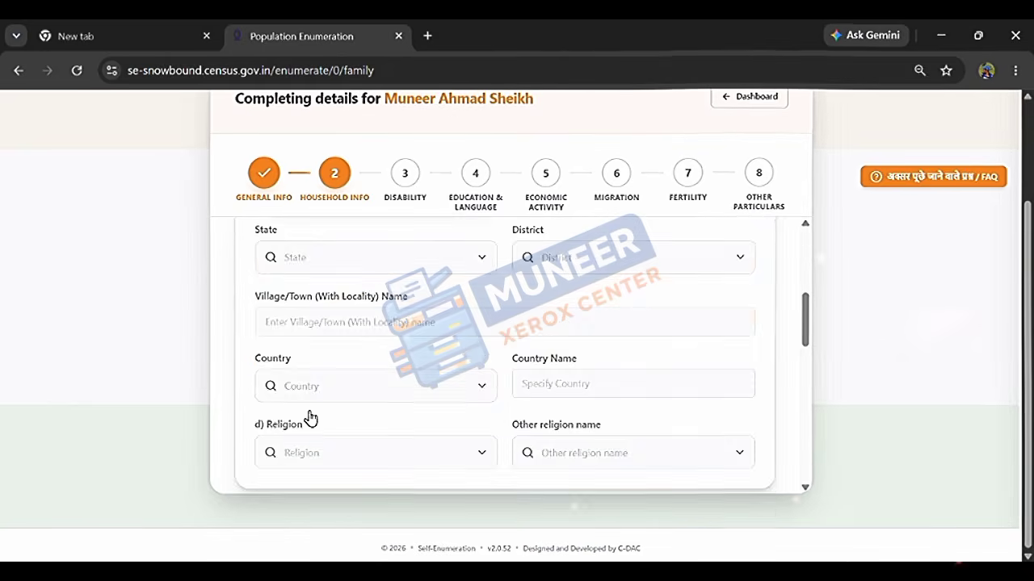
pyautogui.scroll(4, 310, 412)
pyautogui.click(313, 356)
pyautogui.click(276, 291)
pyautogui.scroll(-8, 275, 293)
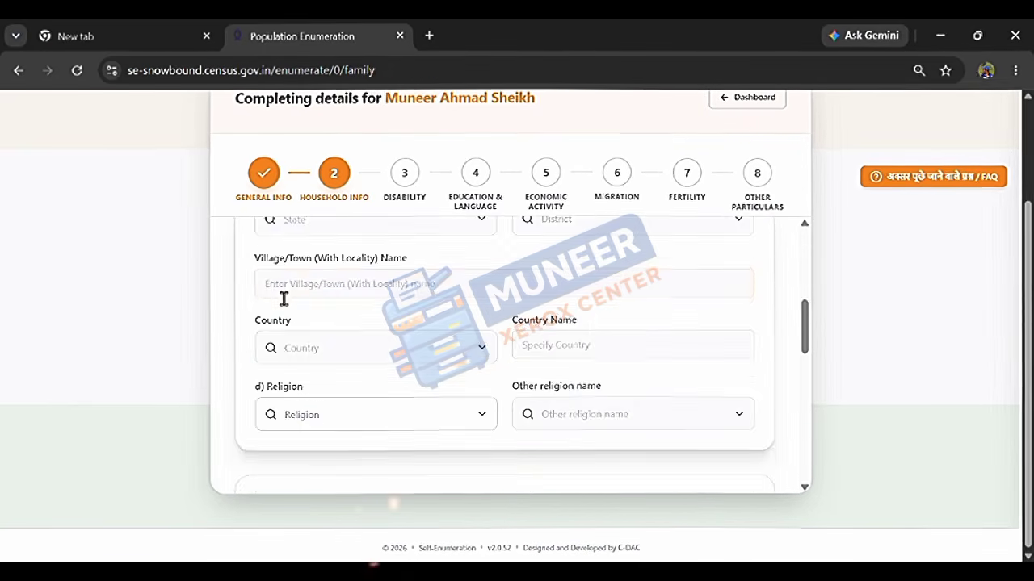
pyautogui.scroll(-3, 272, 293)
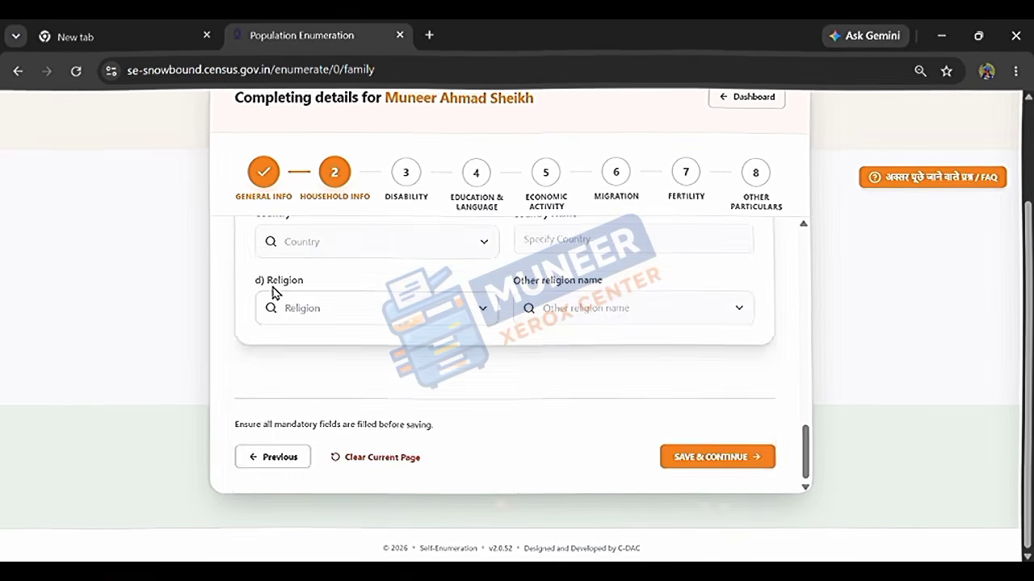
pyautogui.scroll(10, 273, 293)
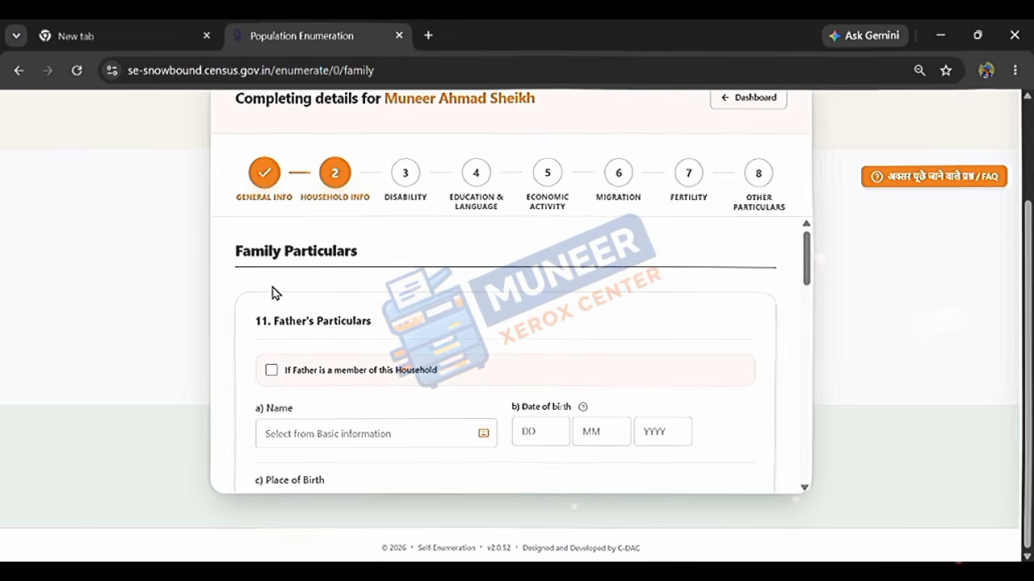
pyautogui.scroll(-3, 462, 317)
pyautogui.scroll(-2, 462, 317)
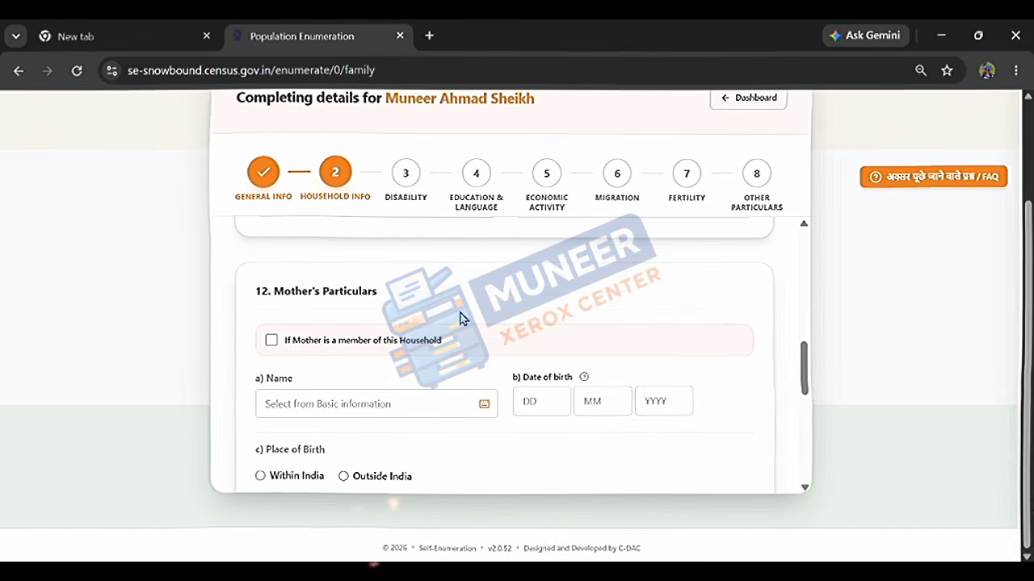
pyautogui.scroll(-5, 336, 345)
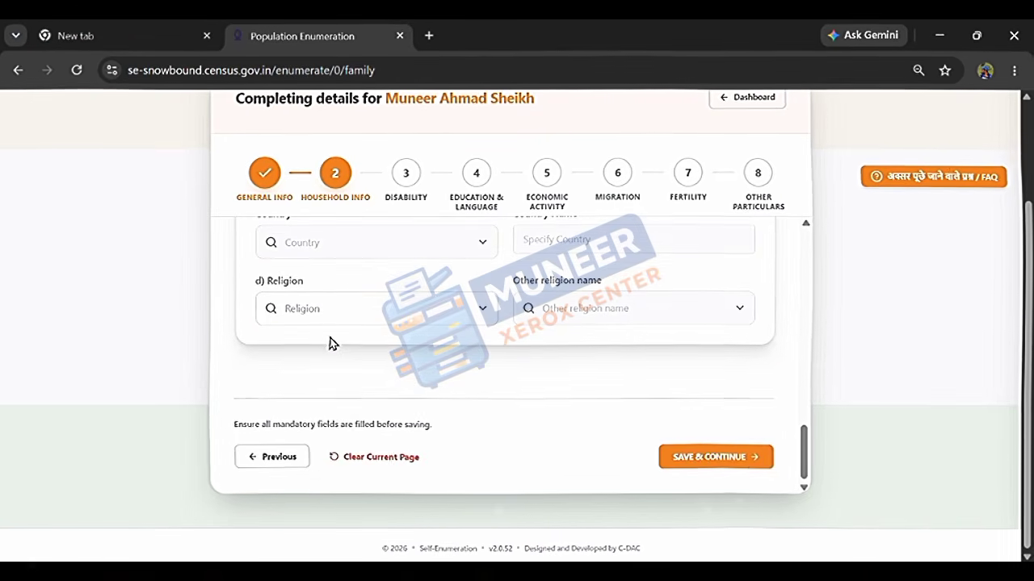
pyautogui.scroll(3, 330, 343)
pyautogui.scroll(-3, 610, 372)
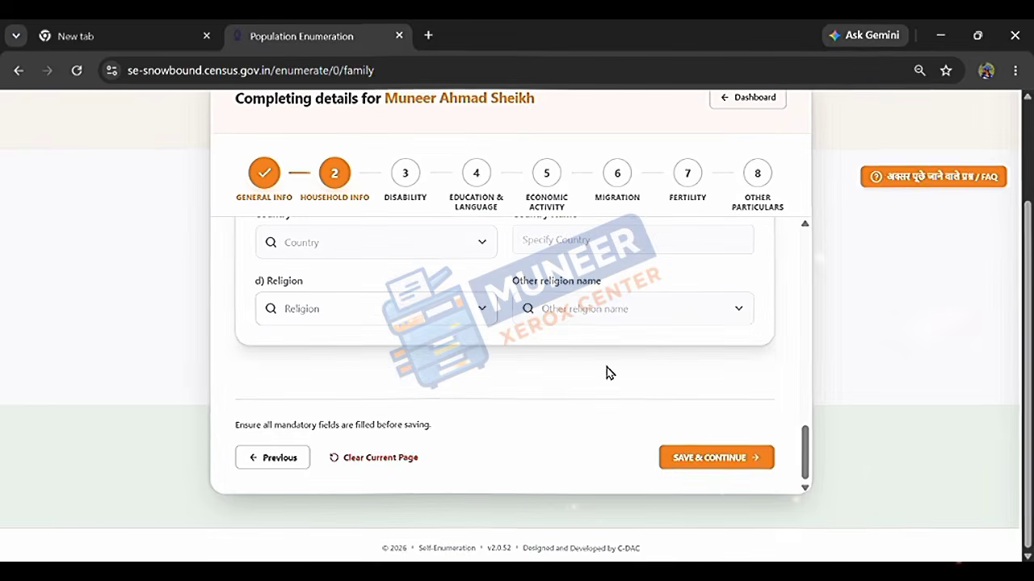
pyautogui.click(707, 470)
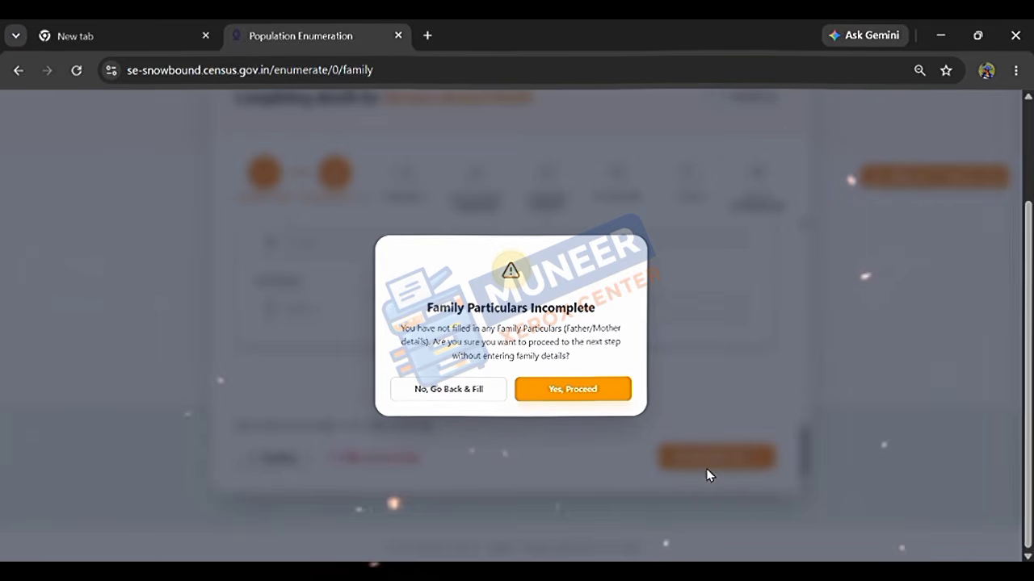
pyautogui.click(554, 391)
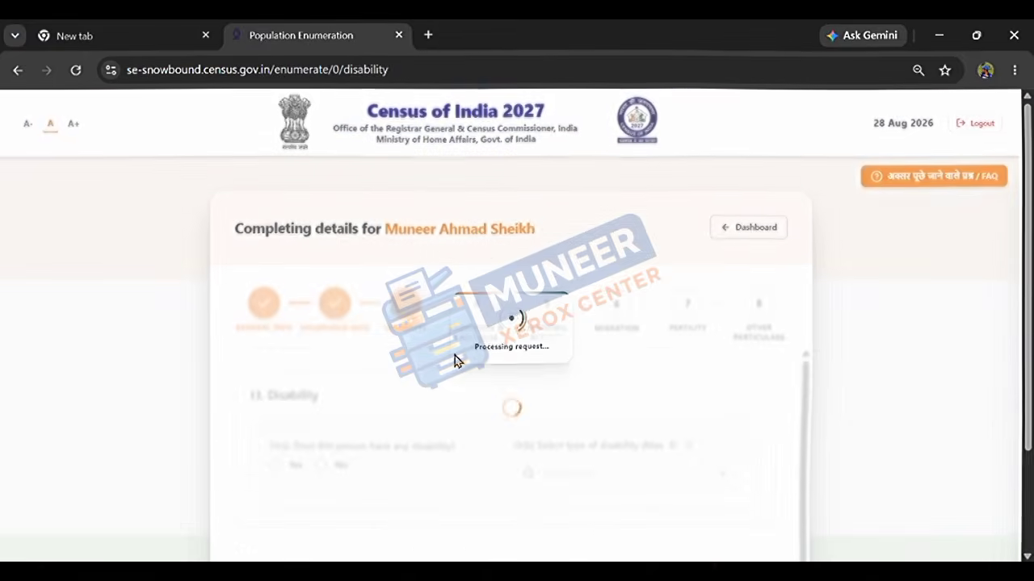
# Answer No to disability question 13(a) for the head and save the step.
pyautogui.scroll(-1, 420, 379)
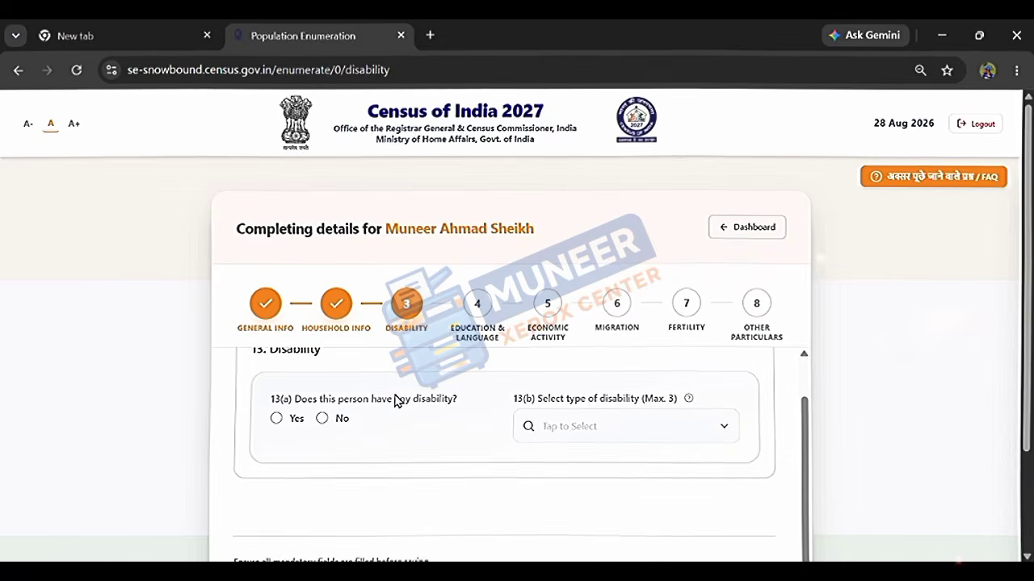
pyautogui.click(322, 411)
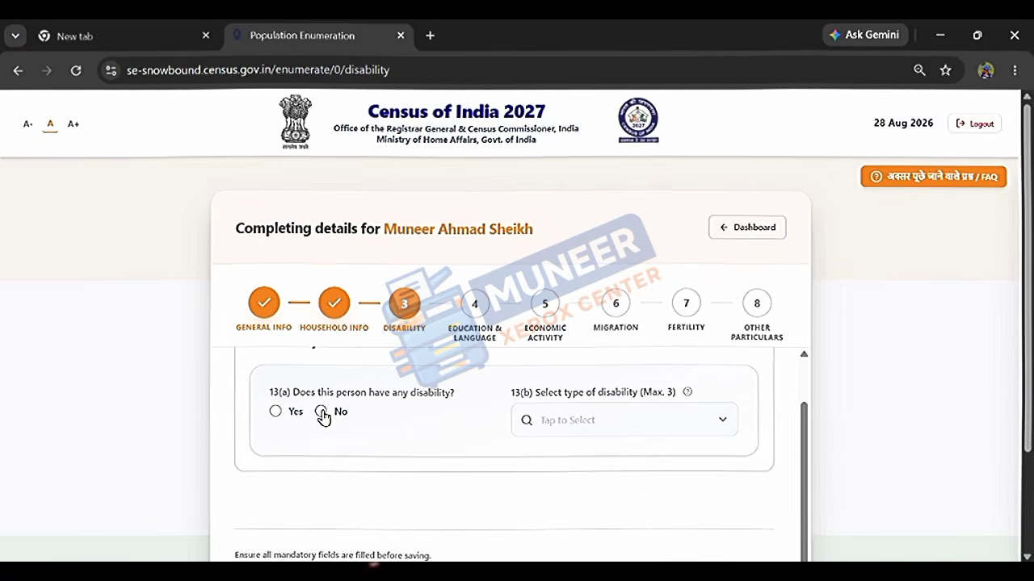
pyautogui.scroll(-3, 569, 418)
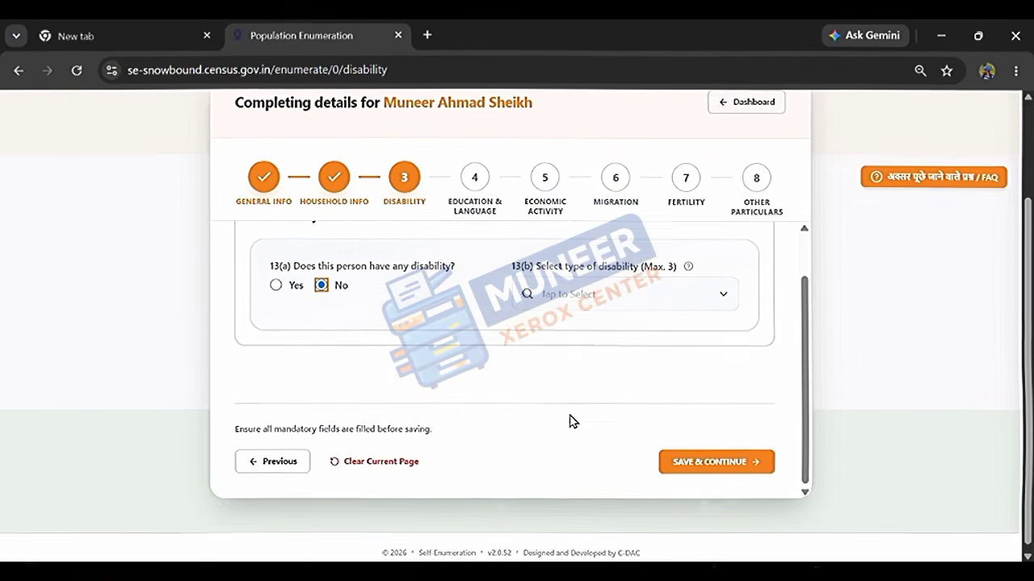
pyautogui.scroll(1, 586, 390)
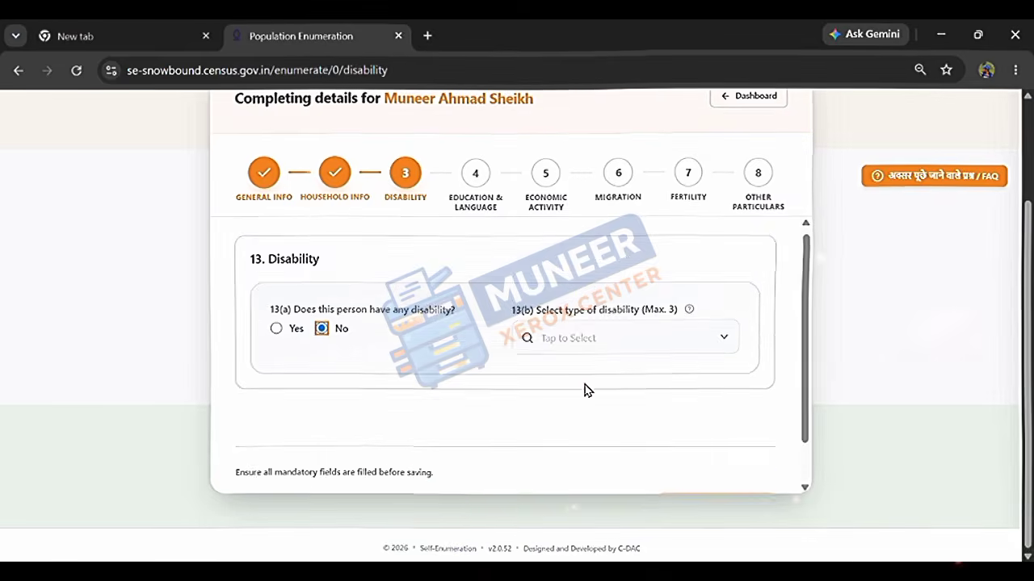
pyautogui.scroll(-1, 588, 390)
pyautogui.click(688, 456)
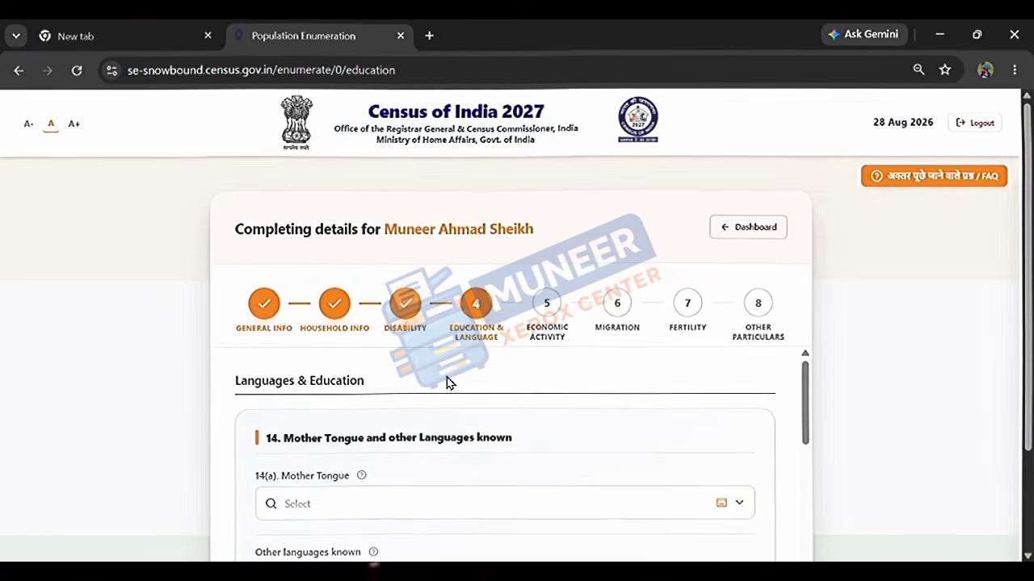
# Choose Kashmiri as the head's mother tongue by searching 'kashmir'.
pyautogui.scroll(-1, 450, 384)
pyautogui.click(361, 428)
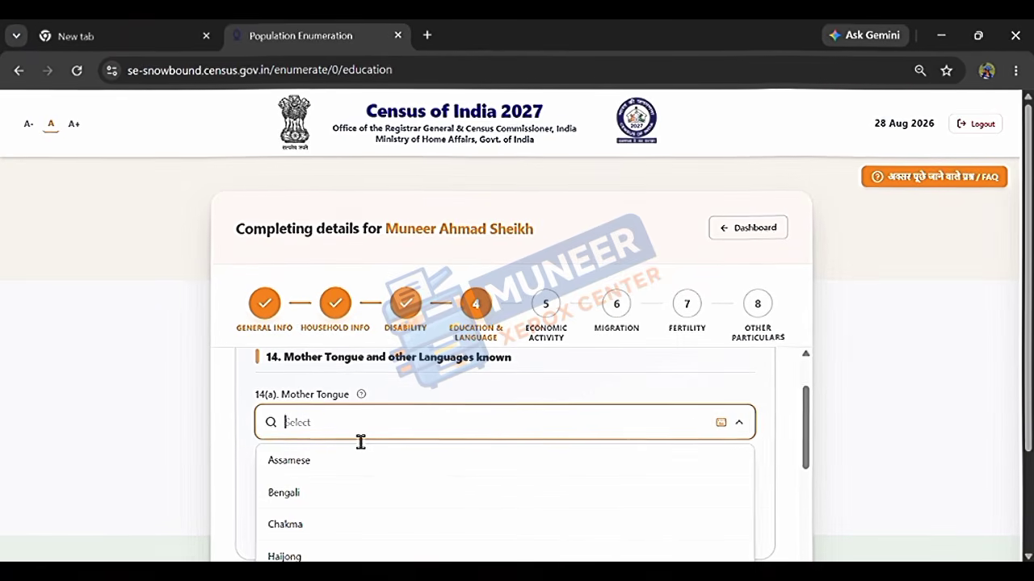
pyautogui.write('kashmir')
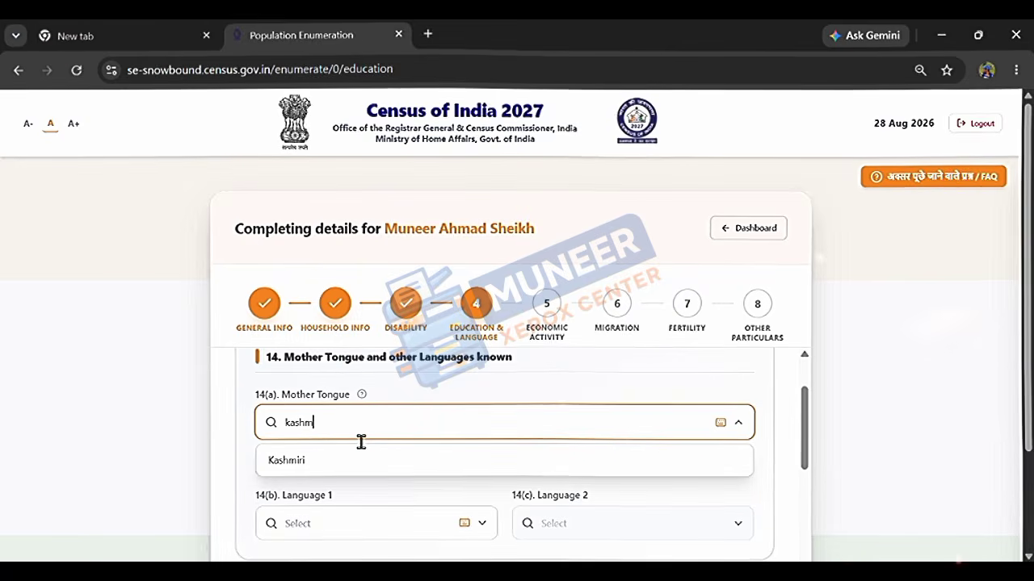
pyautogui.click(352, 468)
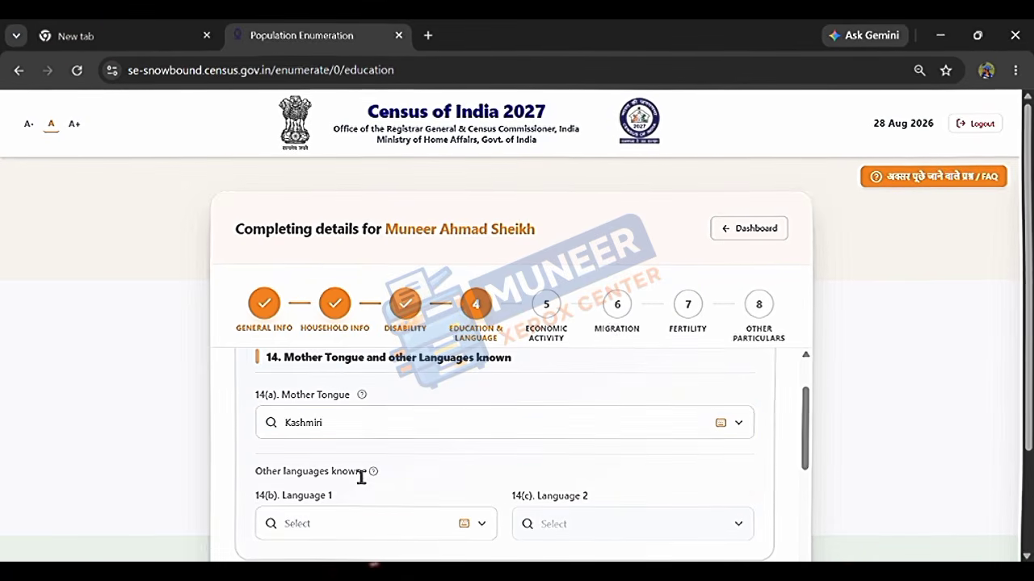
pyautogui.scroll(-2, 363, 484)
pyautogui.scroll(1, 358, 481)
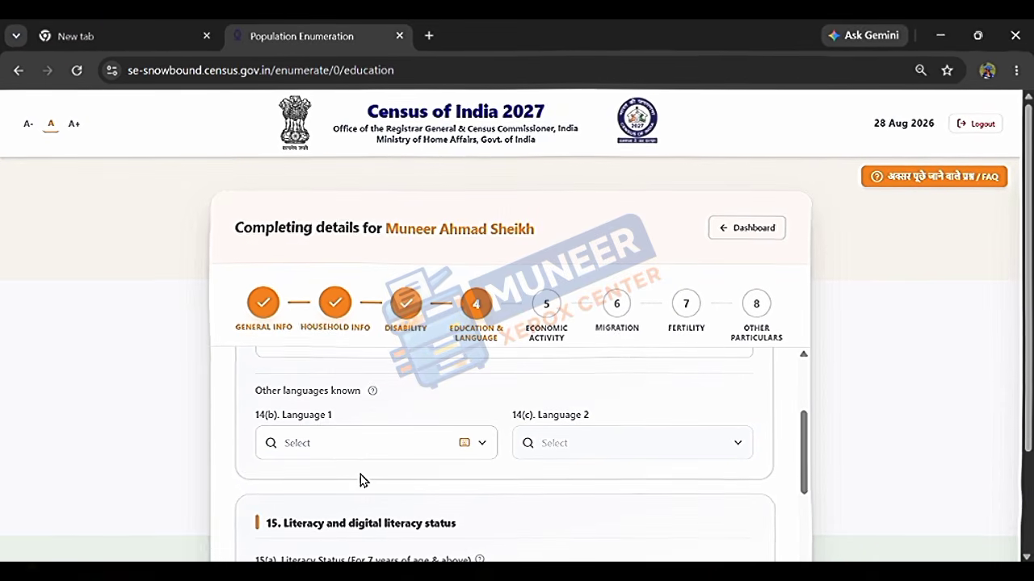
# Set Language 1 to Urdu, changing the search from 'kash' to 'urd'.
pyautogui.click(357, 461)
pyautogui.write('ka')
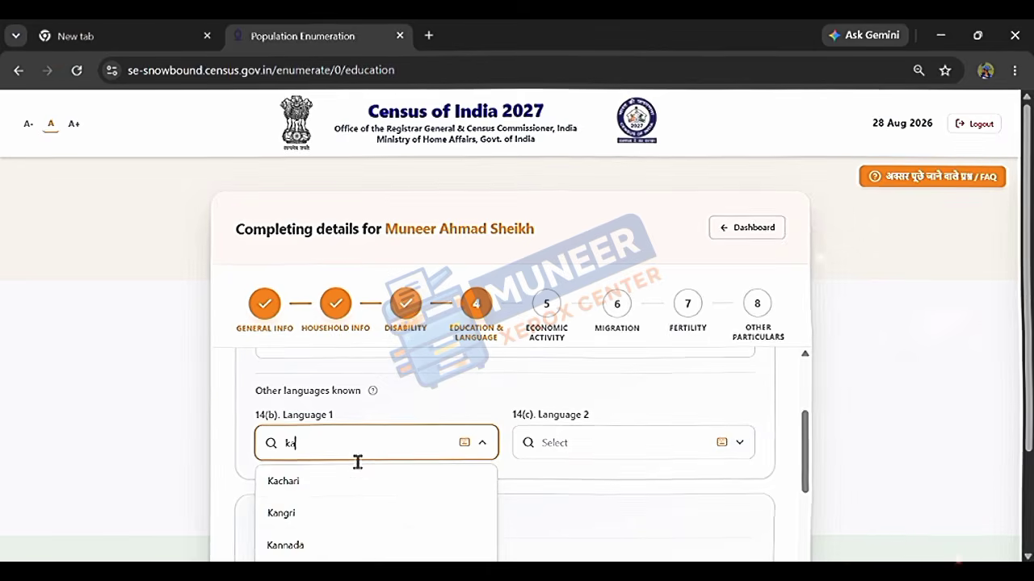
pyautogui.write('sh')
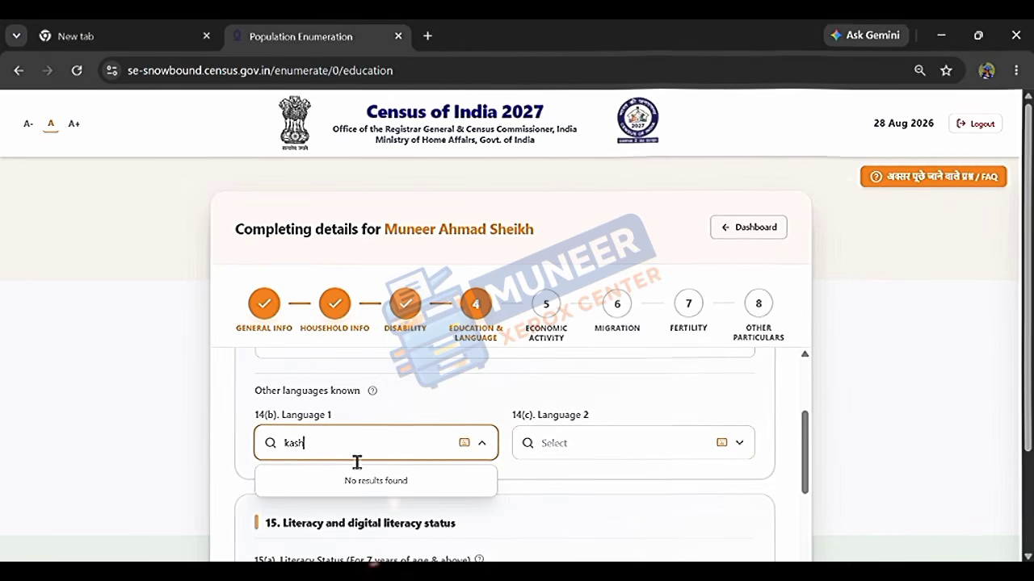
pyautogui.press('BackSpace')
pyautogui.press('BackSpace')
pyautogui.write('ur')
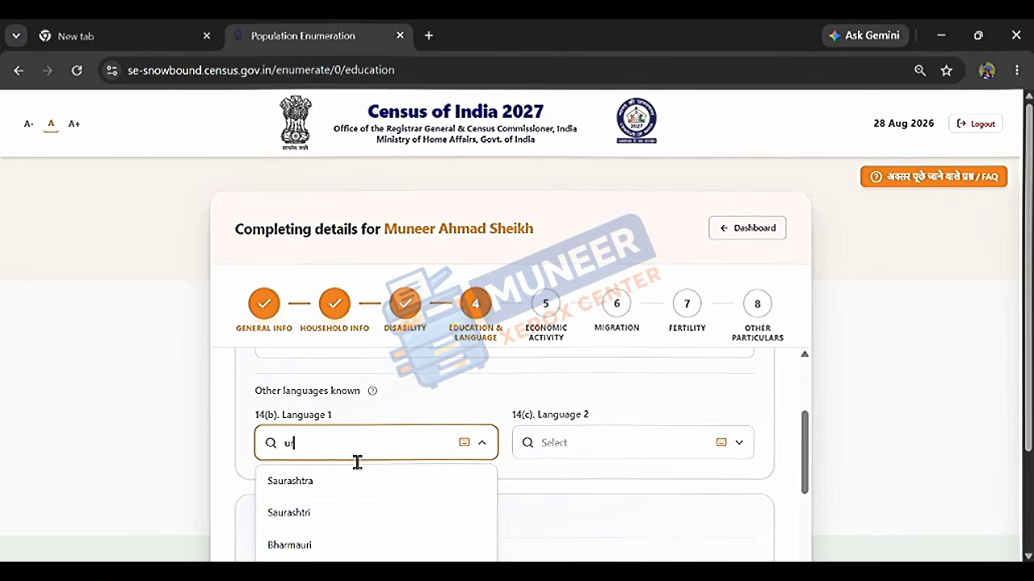
pyautogui.write('d')
pyautogui.scroll(-2, 434, 445)
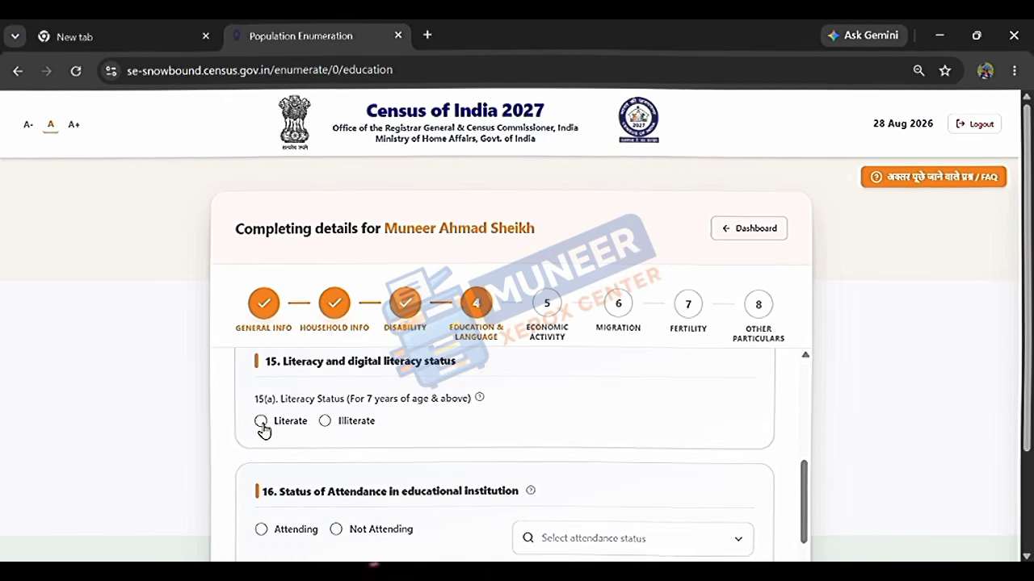
# Mark the head as literate but not digitally literate.
pyautogui.click(260, 422)
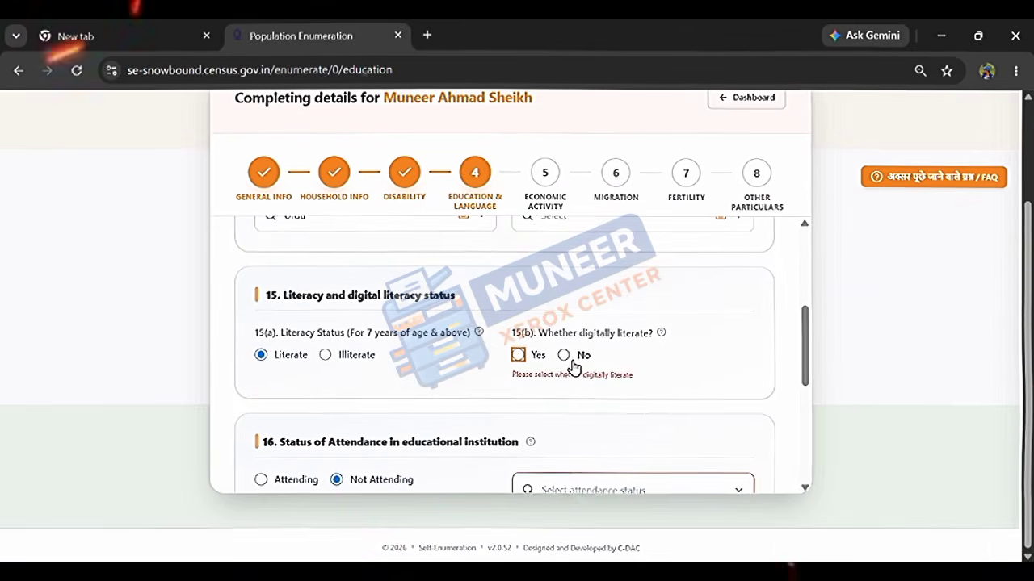
pyautogui.click(564, 356)
pyautogui.scroll(-4, 563, 358)
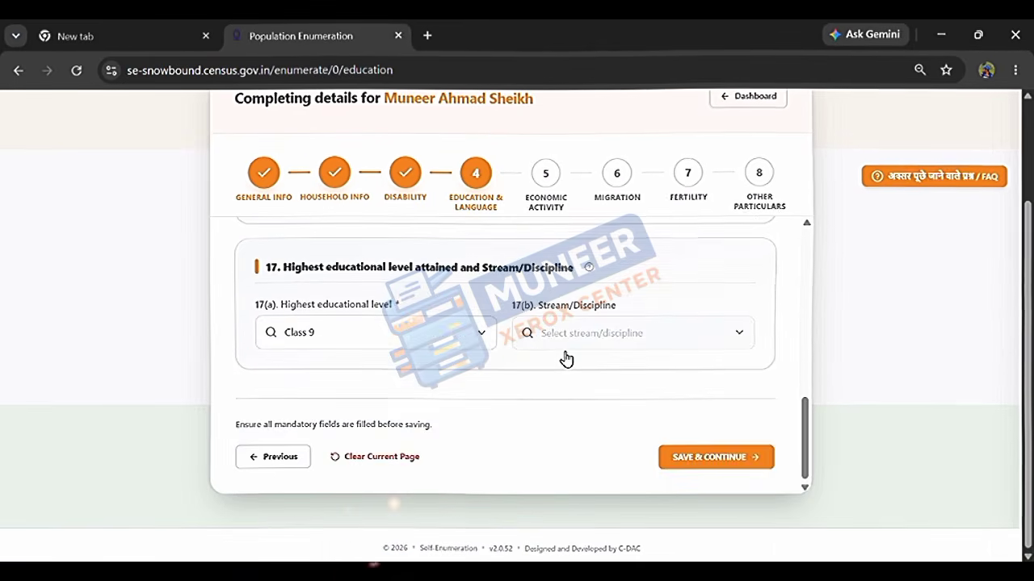
pyautogui.scroll(2, 564, 359)
# Set attendance status to Attended Before and save the education step.
pyautogui.click(623, 348)
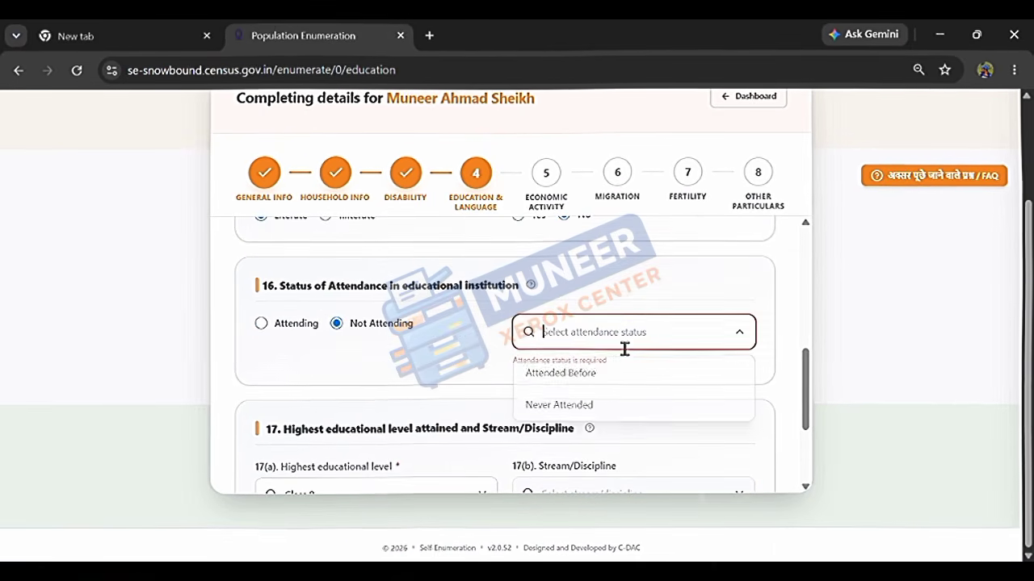
pyautogui.click(587, 382)
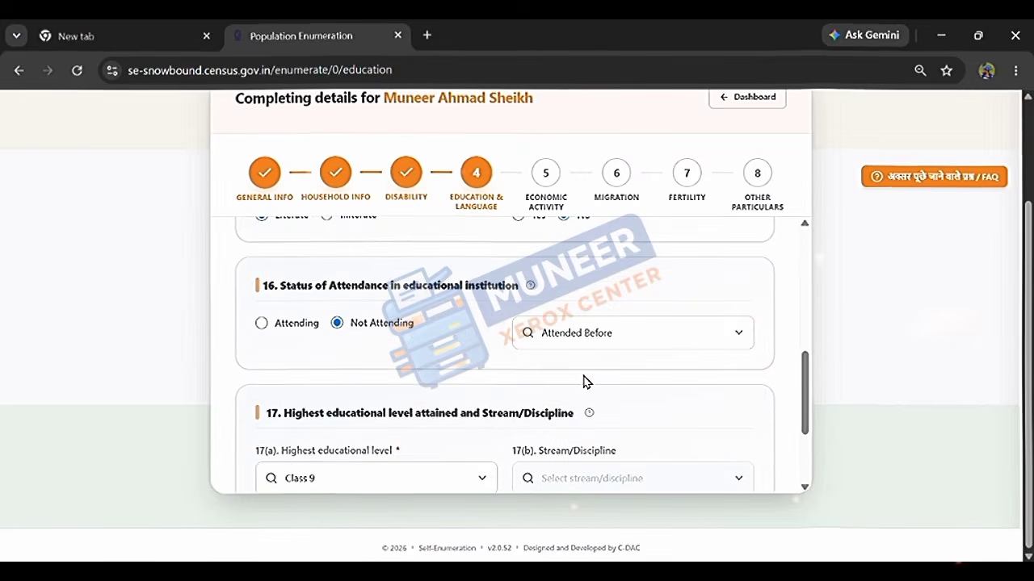
pyautogui.scroll(-3, 585, 381)
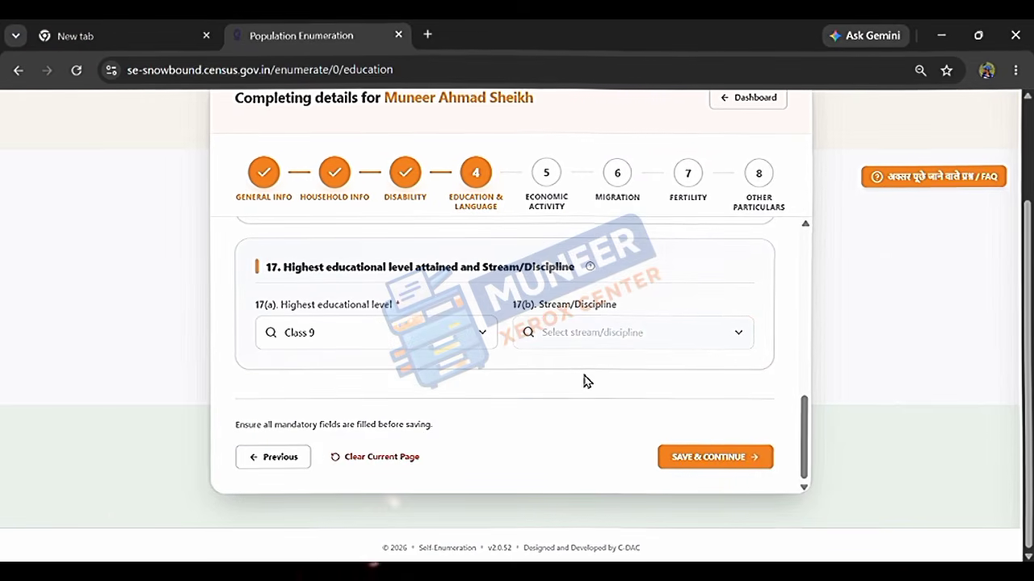
pyautogui.scroll(2, 586, 381)
pyautogui.scroll(2, 586, 382)
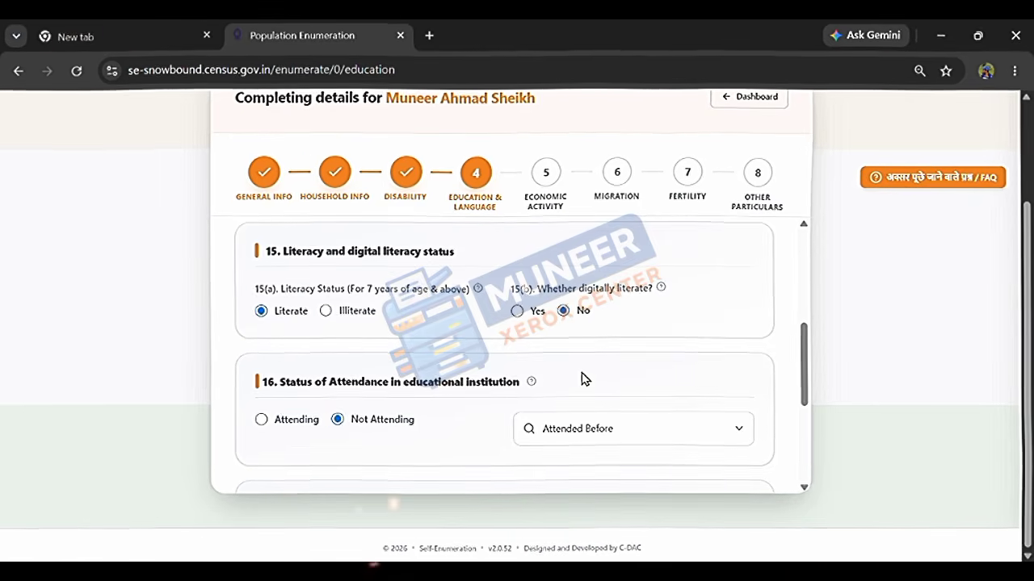
pyautogui.scroll(-3, 584, 380)
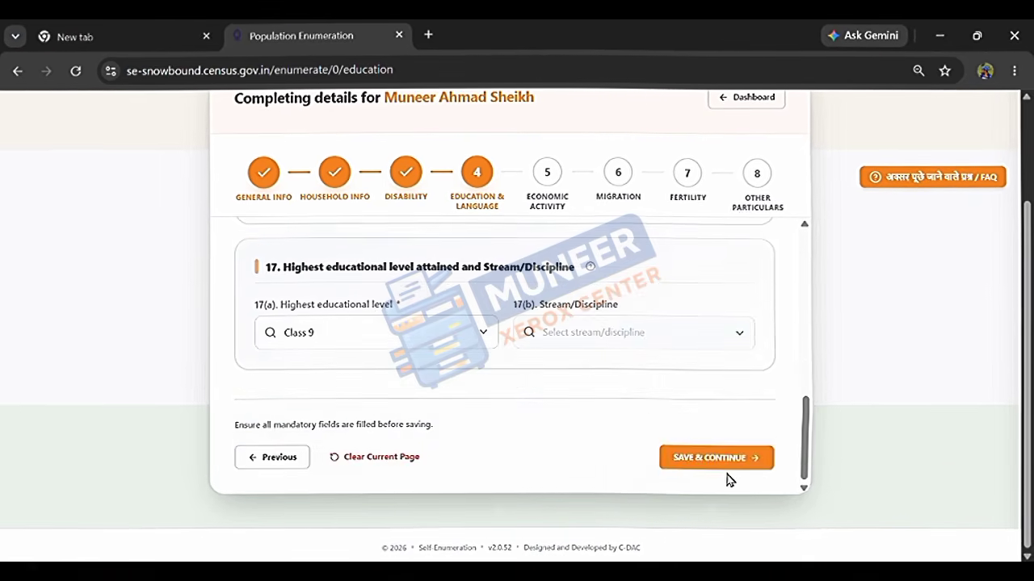
pyautogui.click(714, 465)
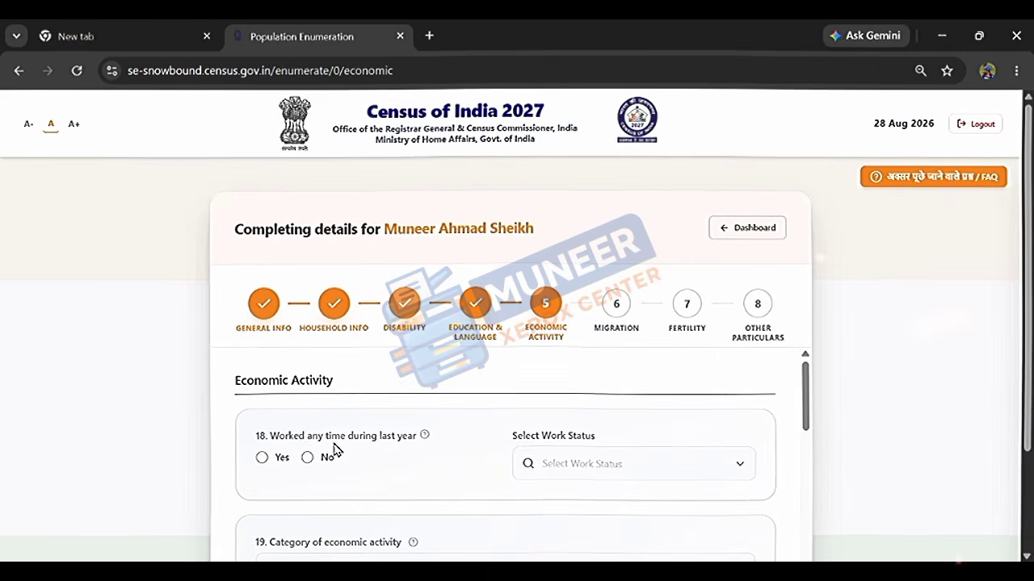
# Record that the head worked last year, with Marginal Worker as work status.
pyautogui.click(261, 460)
pyautogui.click(593, 464)
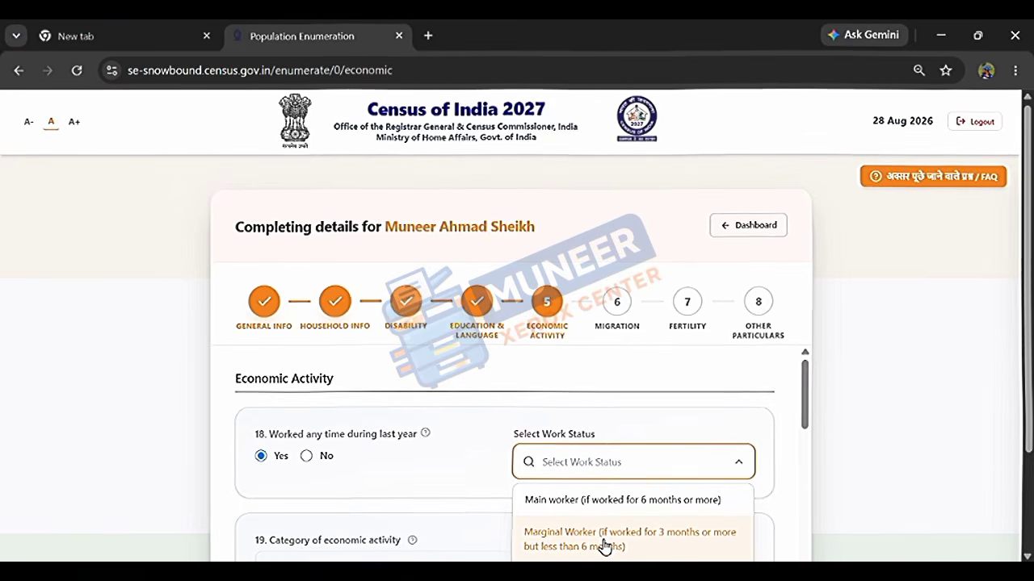
pyautogui.click(626, 547)
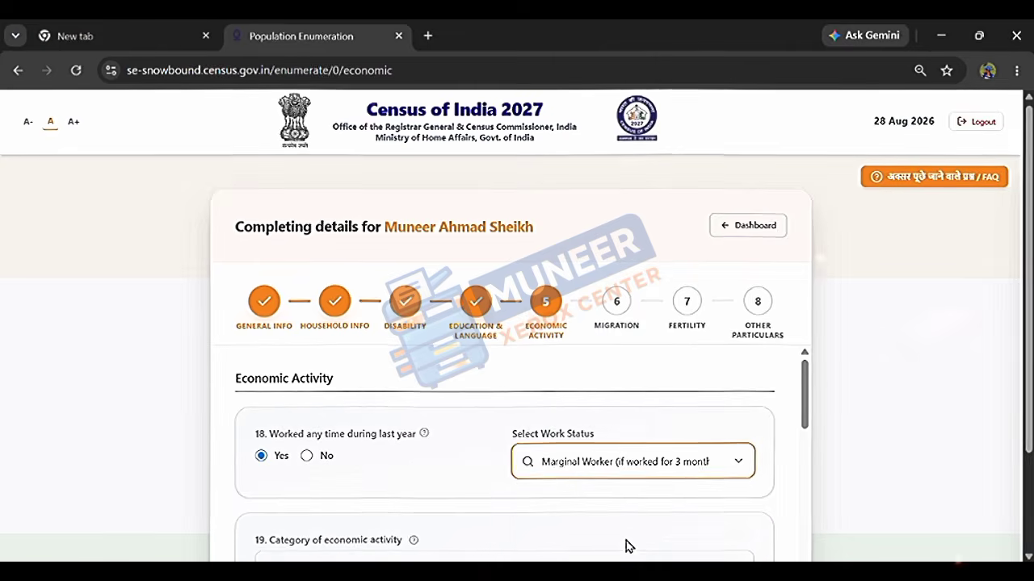
pyautogui.scroll(-2, 459, 460)
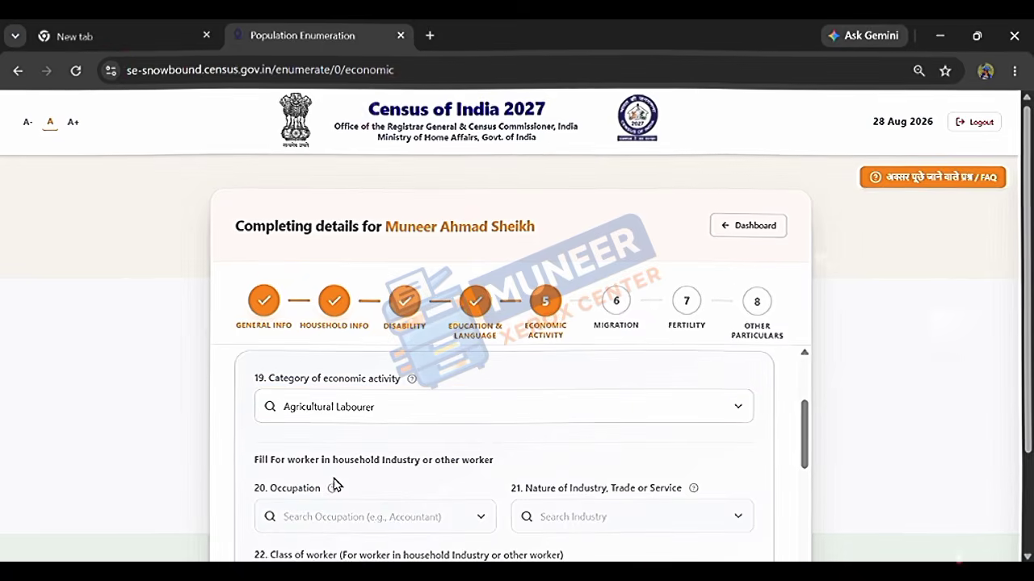
pyautogui.scroll(-1, 471, 471)
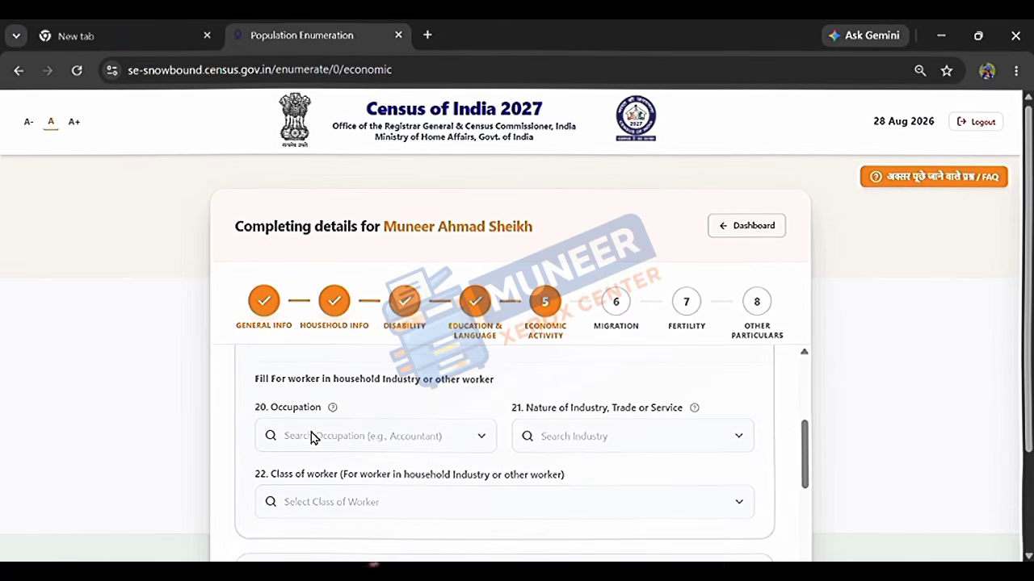
pyautogui.scroll(-2, 516, 436)
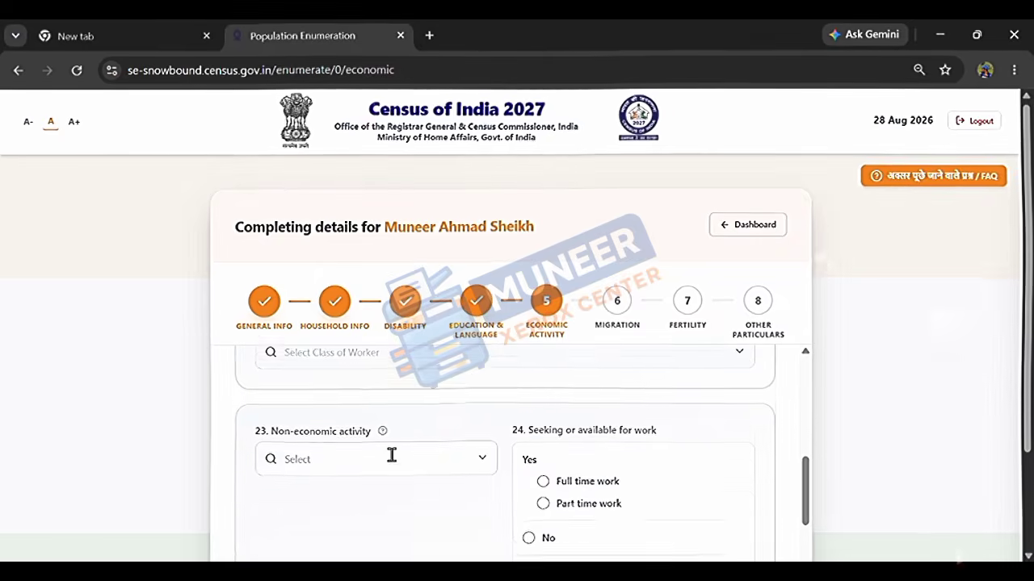
pyautogui.scroll(2, 391, 455)
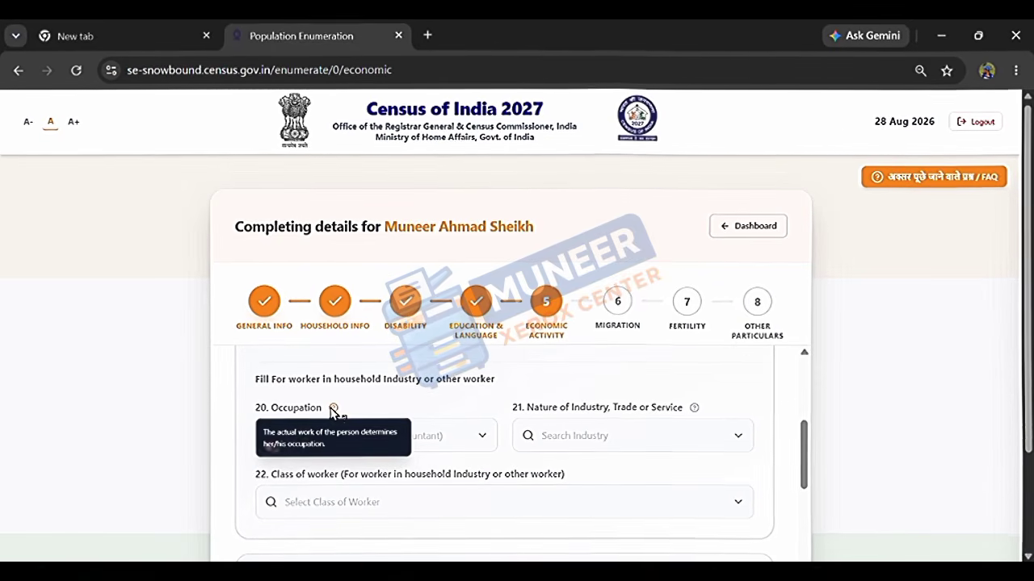
pyautogui.scroll(-1, 477, 461)
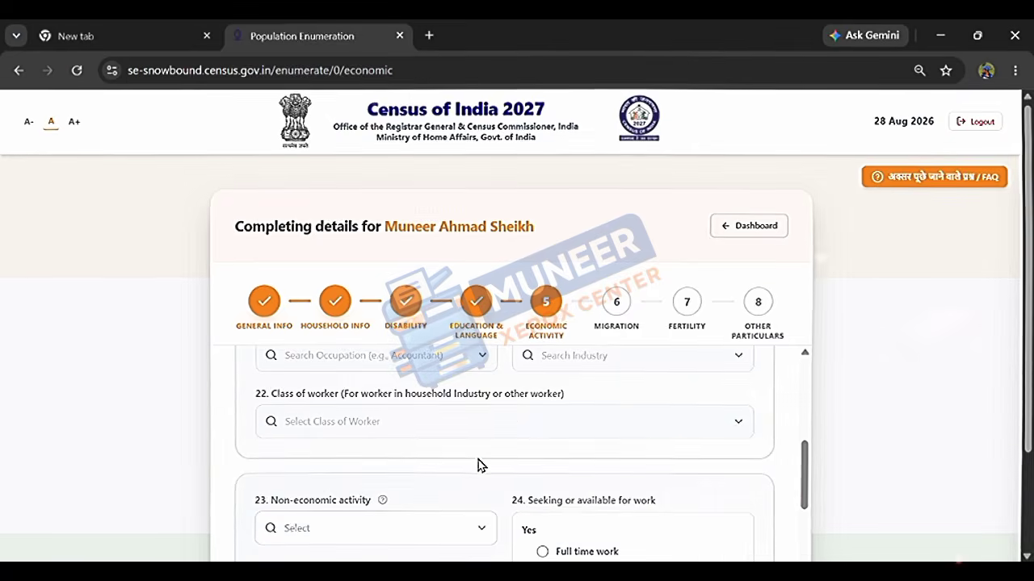
pyautogui.scroll(-1, 477, 464)
pyautogui.scroll(1, 478, 453)
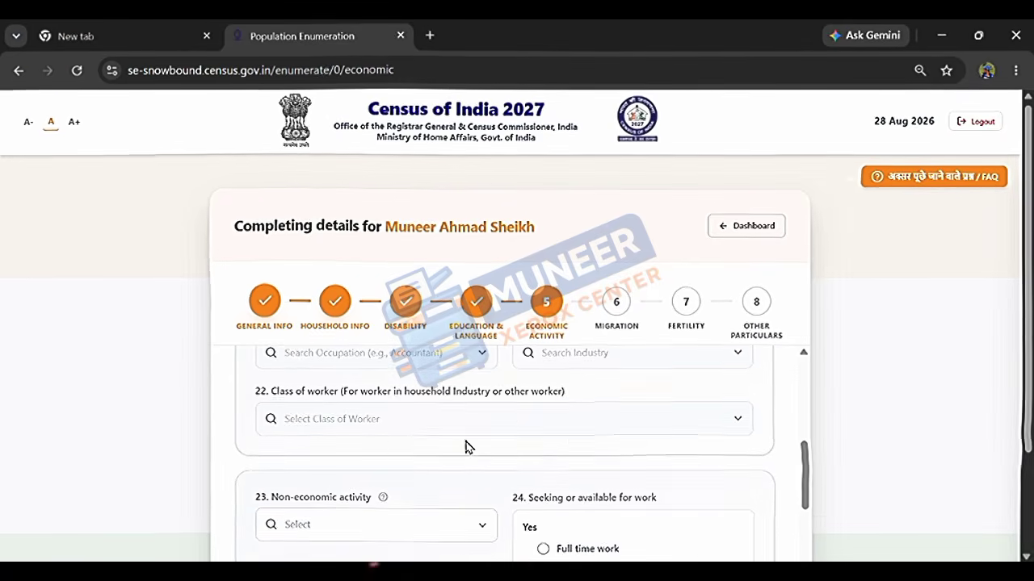
pyautogui.scroll(-1, 455, 450)
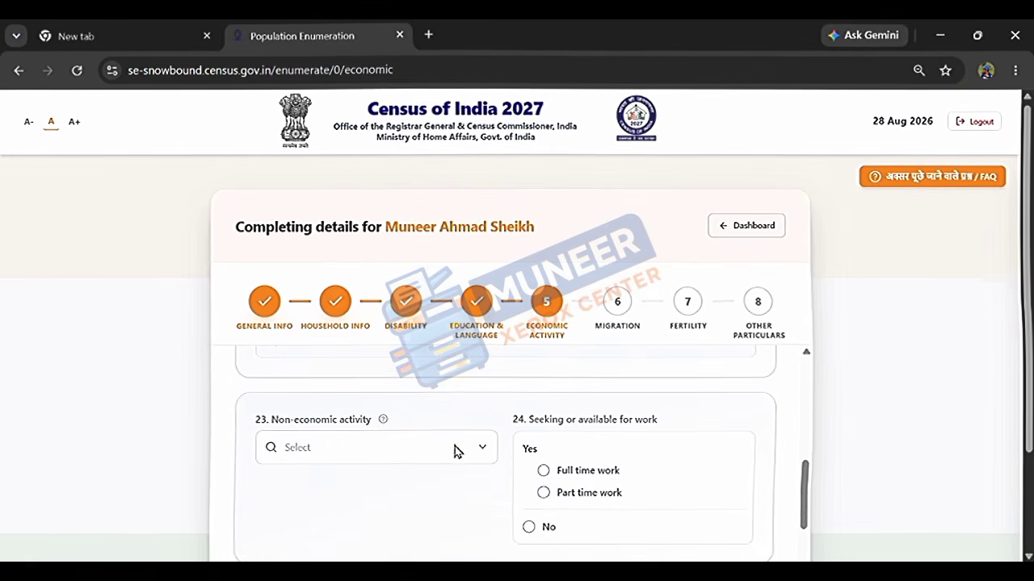
# Mark the head as seeking part-time work, then scroll toward question 25.
pyautogui.moveTo(385, 422)
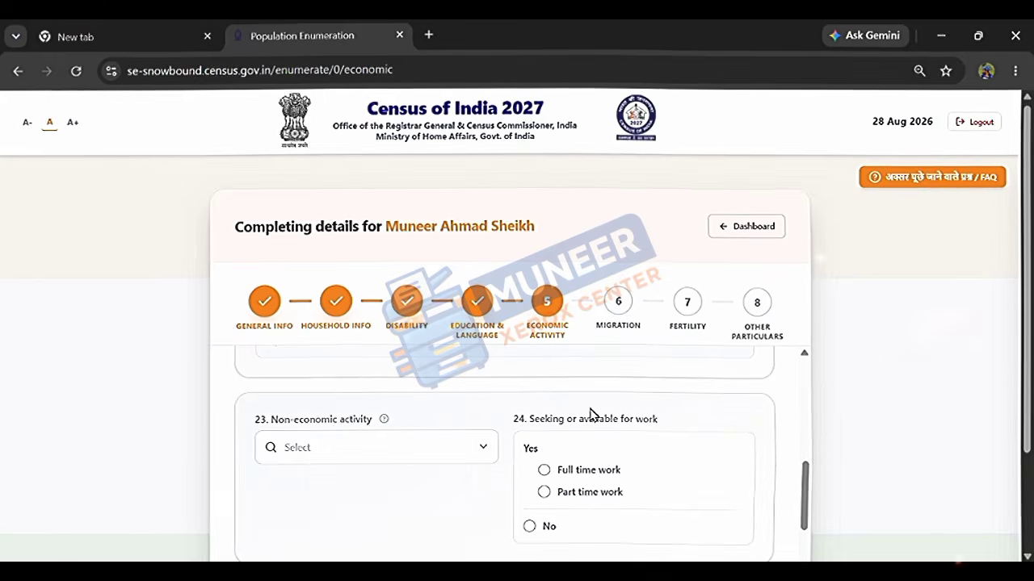
pyautogui.scroll(-1, 607, 441)
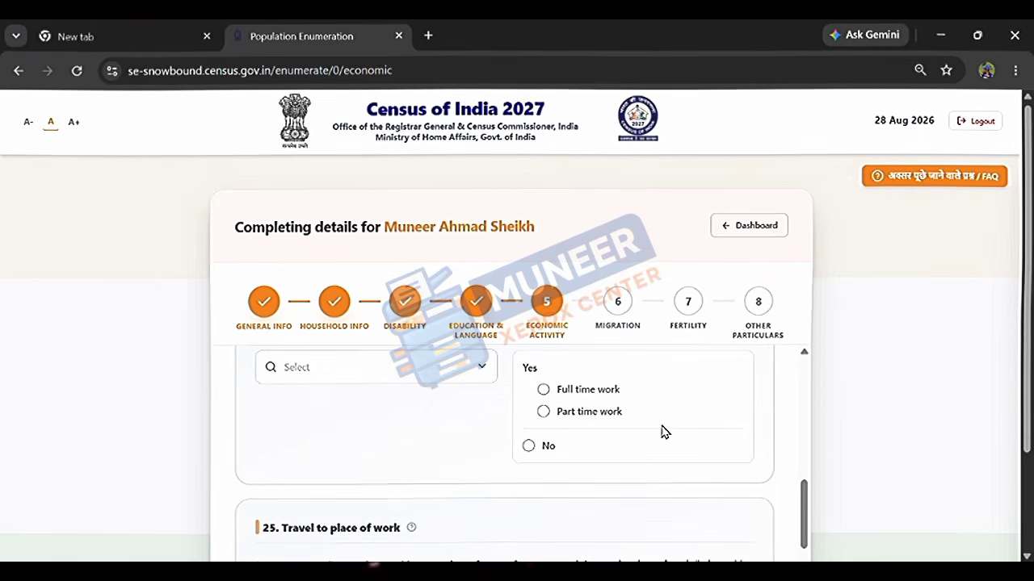
pyautogui.click(544, 413)
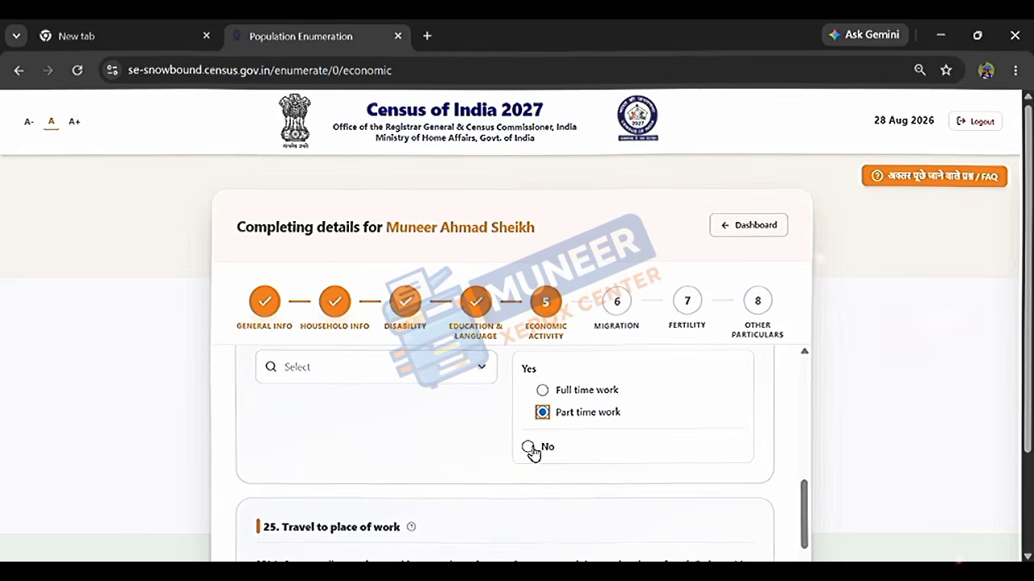
pyautogui.click(530, 447)
pyautogui.click(543, 413)
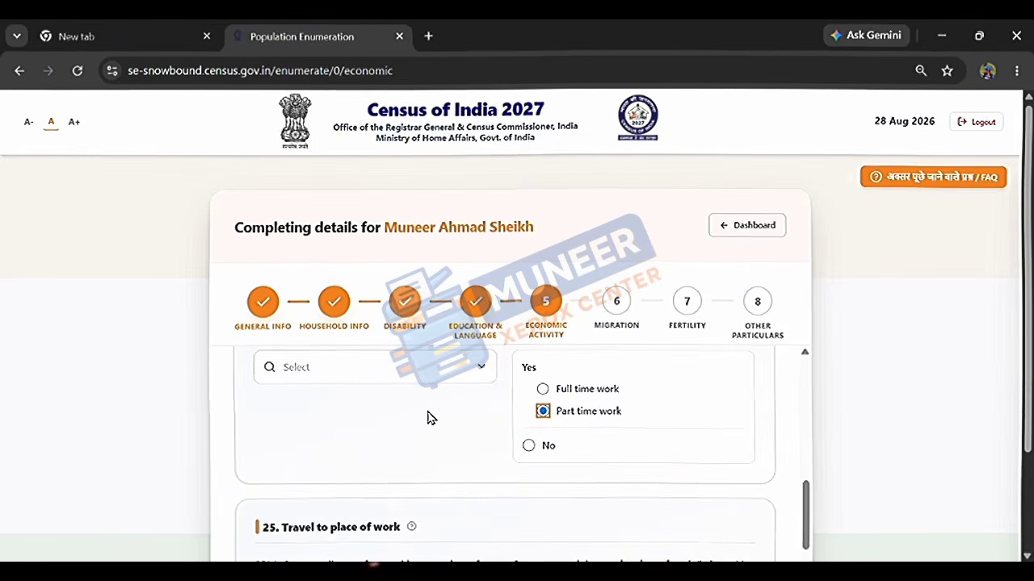
pyautogui.scroll(-2, 426, 418)
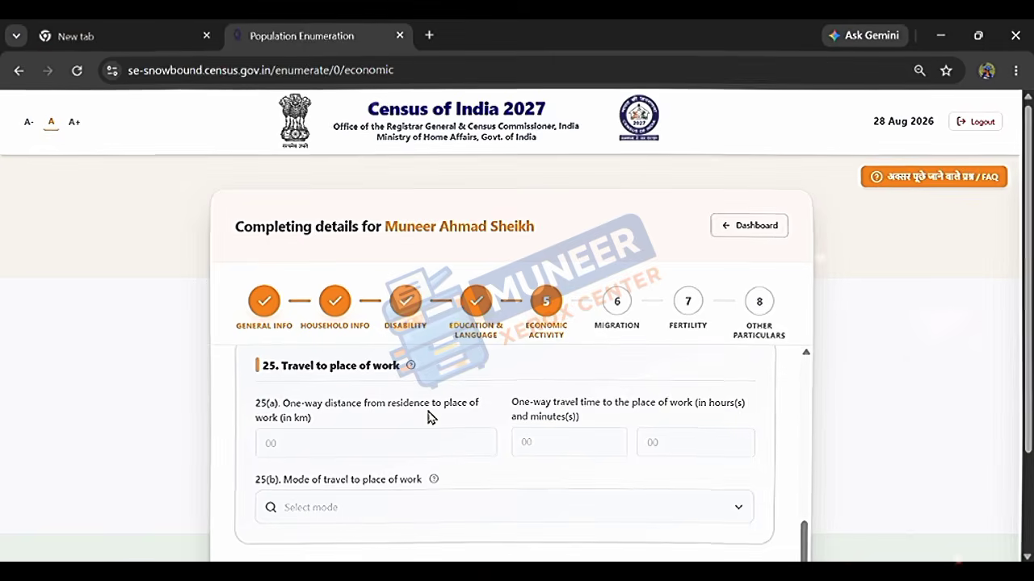
pyautogui.scroll(-1, 428, 417)
pyautogui.scroll(-2, 428, 417)
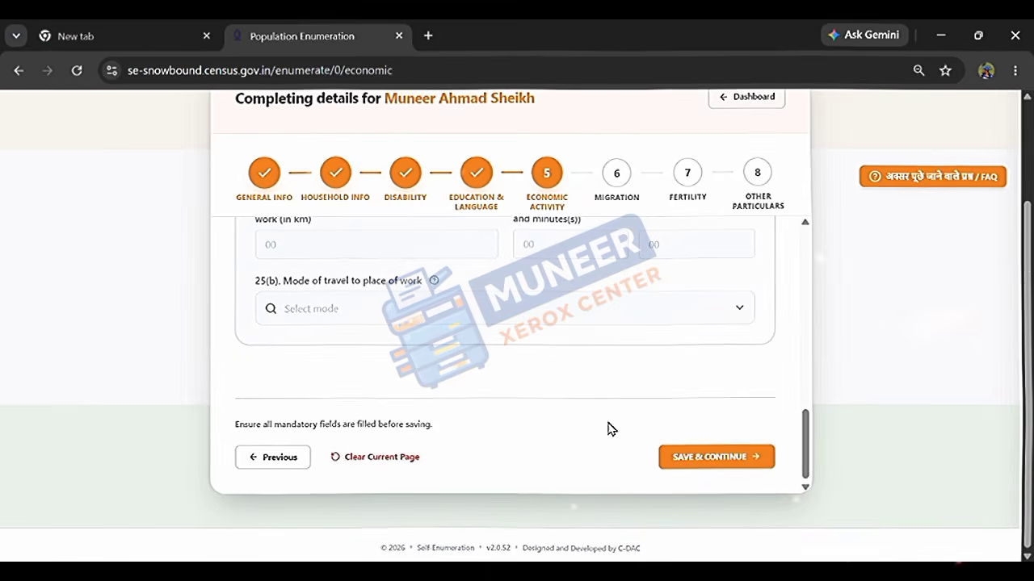
# Choose Household duties for question 23, non-economic activity, and save Economic Activity.
pyautogui.click(697, 460)
pyautogui.scroll(1, 656, 434)
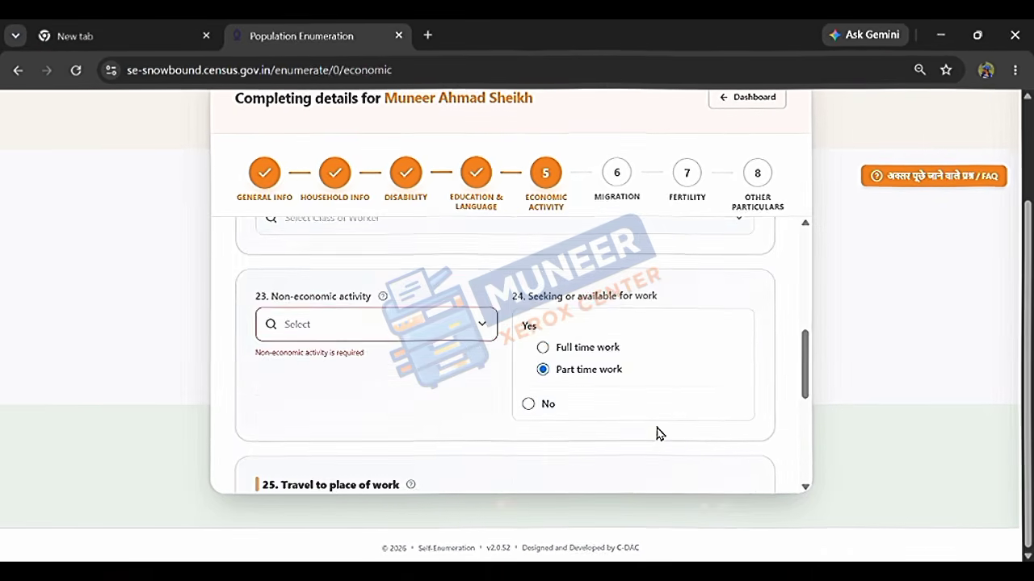
pyautogui.click(413, 344)
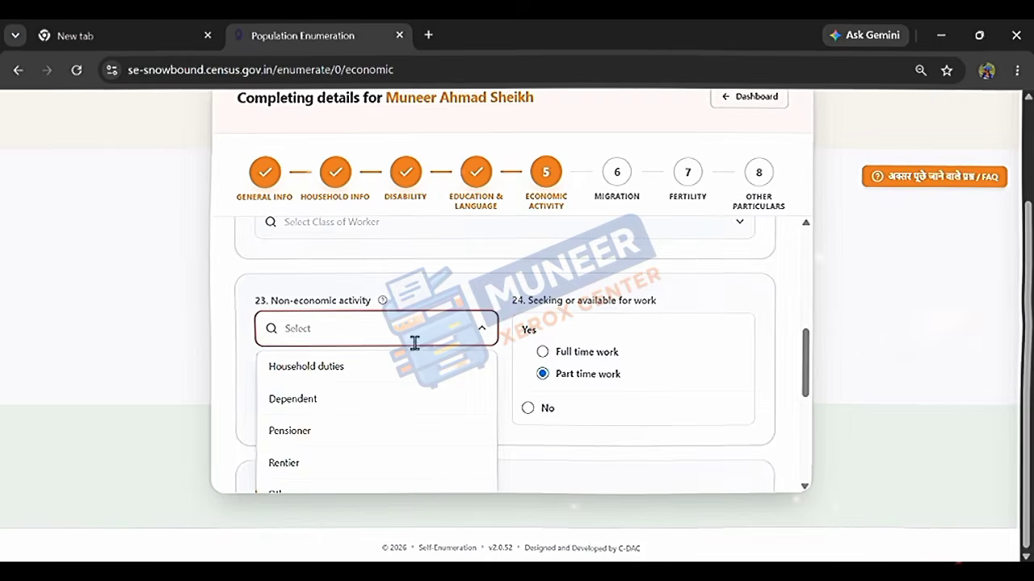
pyautogui.click(349, 370)
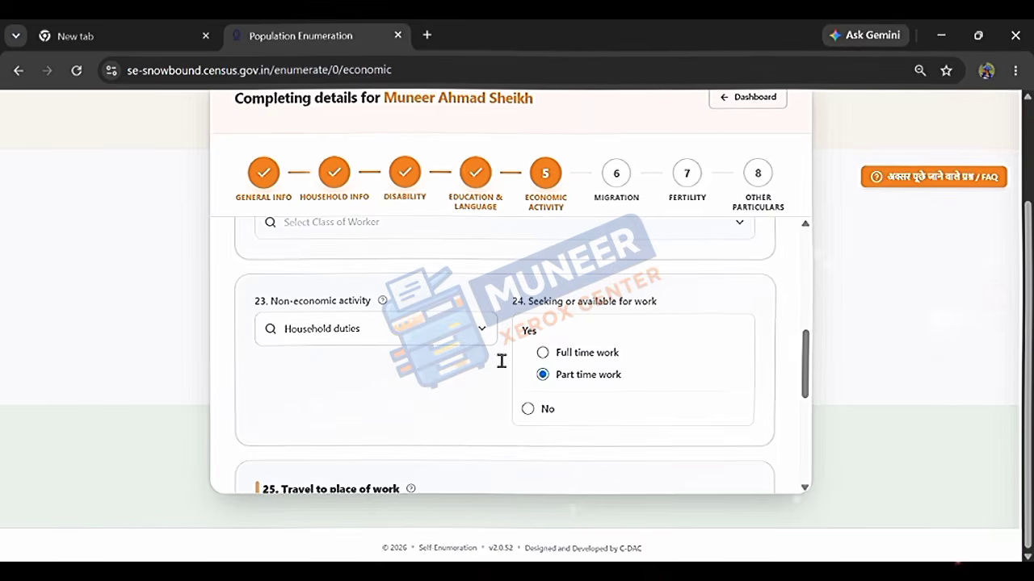
pyautogui.scroll(-5, 740, 362)
pyautogui.scroll(5, 427, 399)
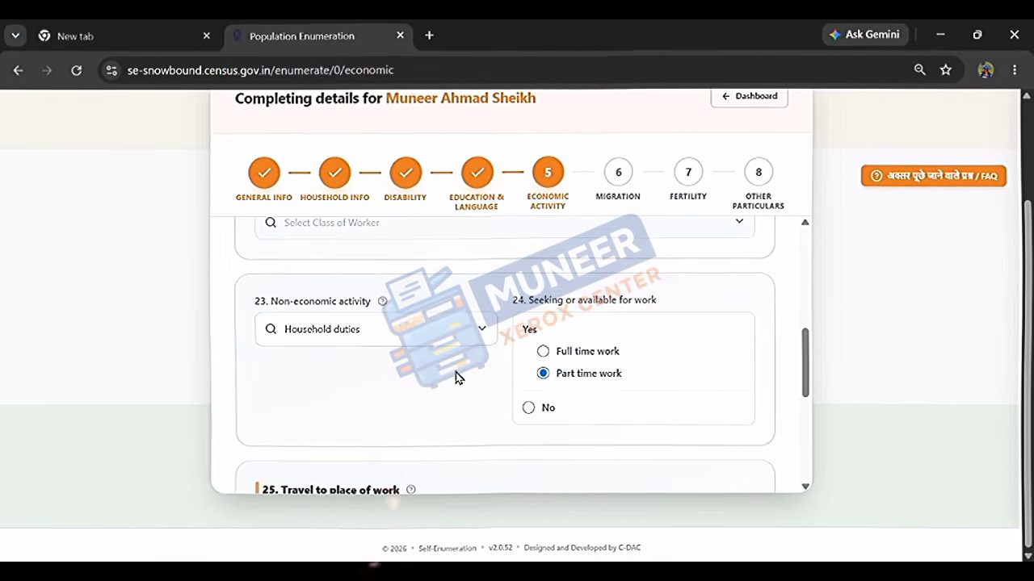
pyautogui.moveTo(385, 302)
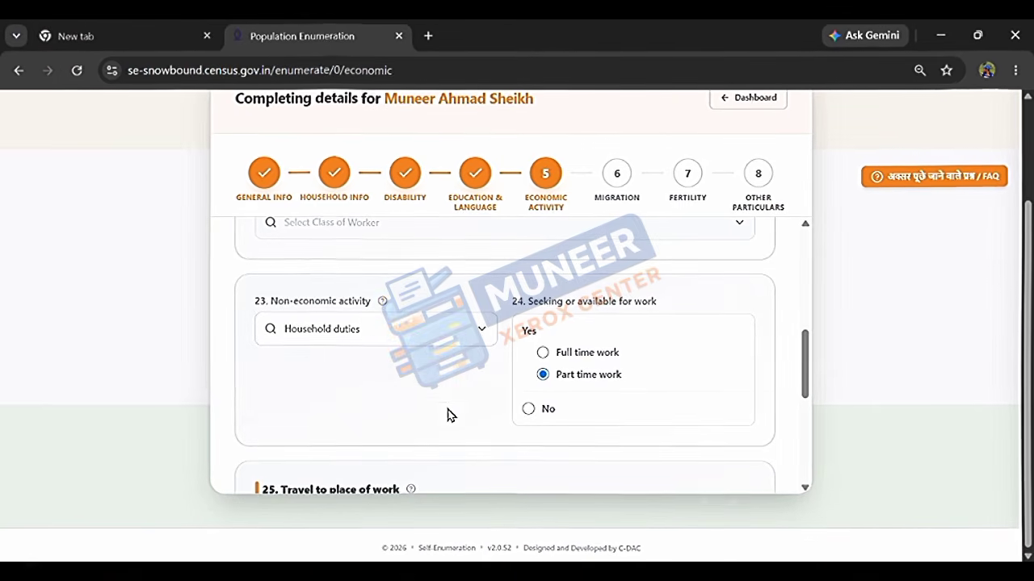
pyautogui.scroll(-5, 450, 415)
pyautogui.click(708, 461)
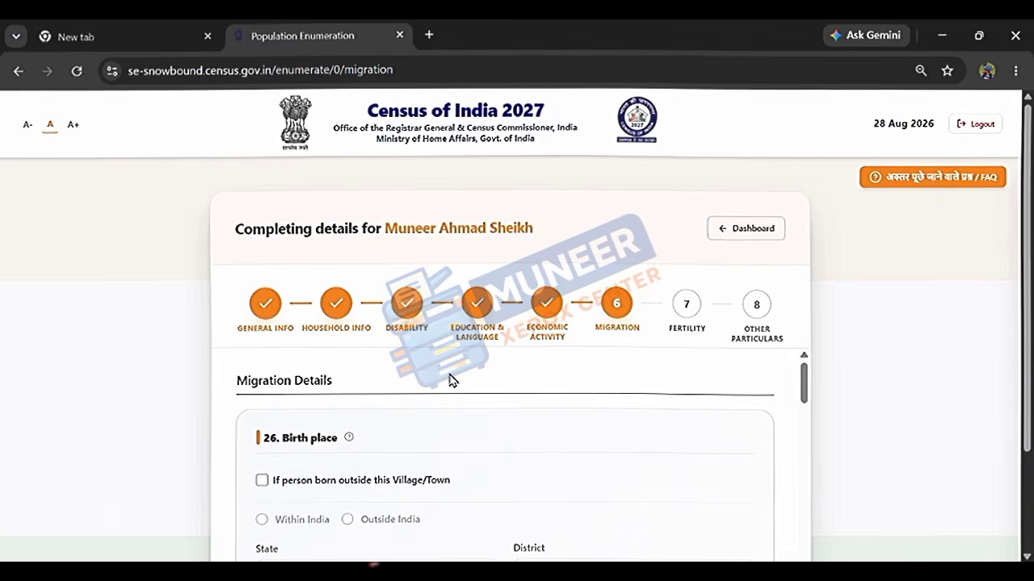
# Mark the head's birth place as outside this village/town, within India.
pyautogui.scroll(-1, 450, 381)
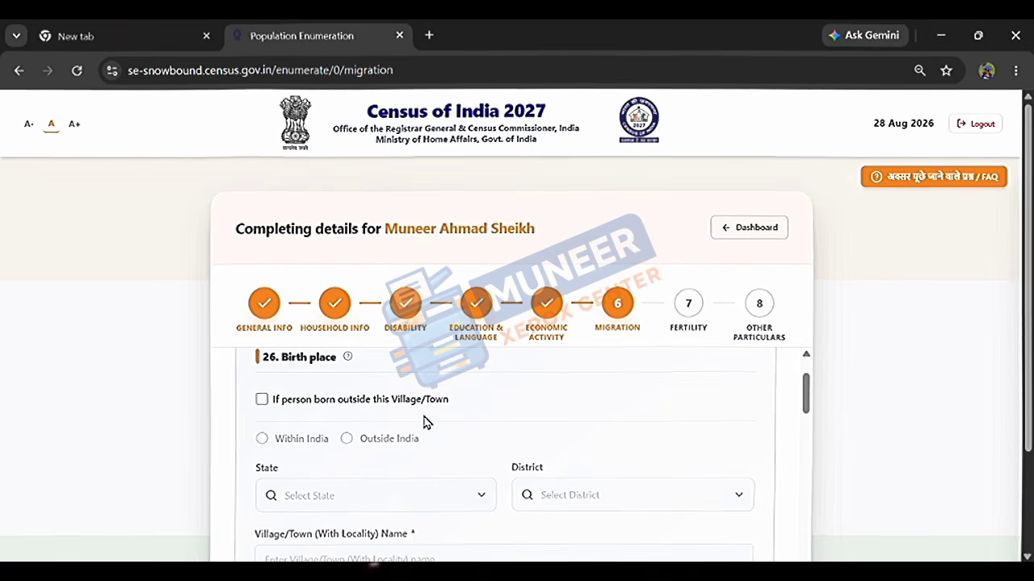
pyautogui.scroll(1, 424, 420)
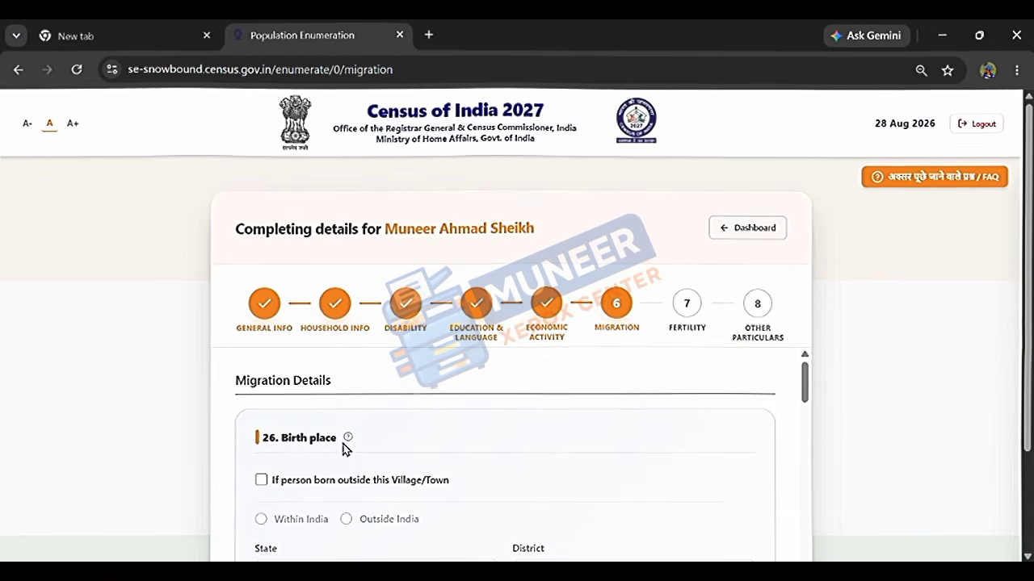
pyautogui.moveTo(349, 438)
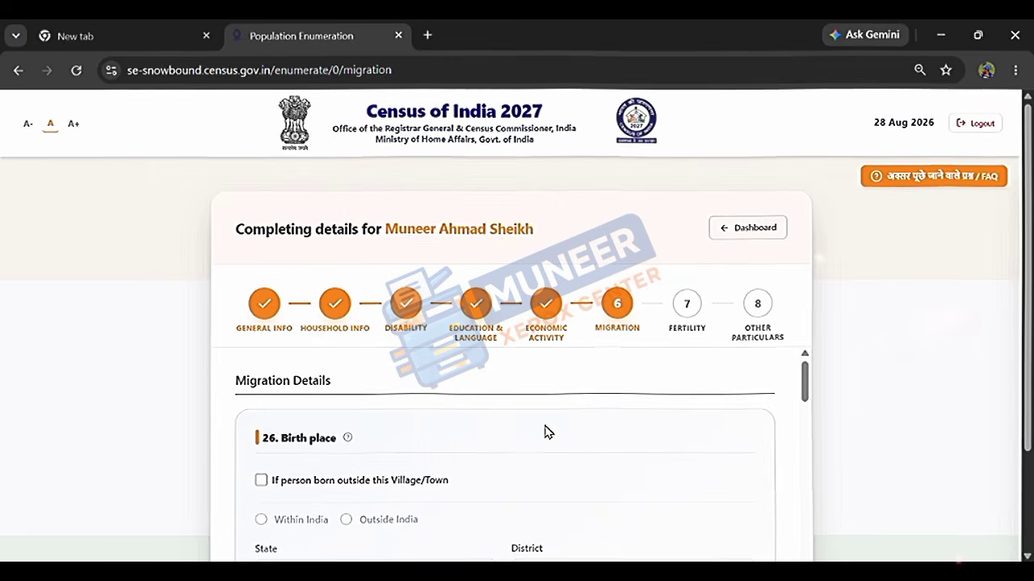
pyautogui.scroll(-1, 343, 454)
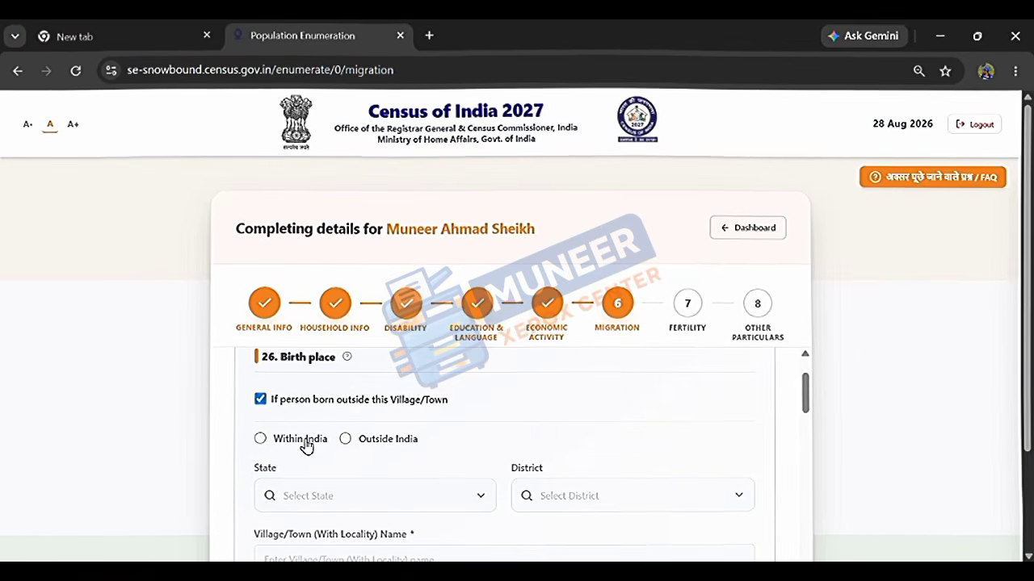
pyautogui.click(260, 438)
pyautogui.scroll(-1, 346, 429)
# Select Jammu and Kashmir as birth state and Kulgam as birth district.
pyautogui.click(357, 437)
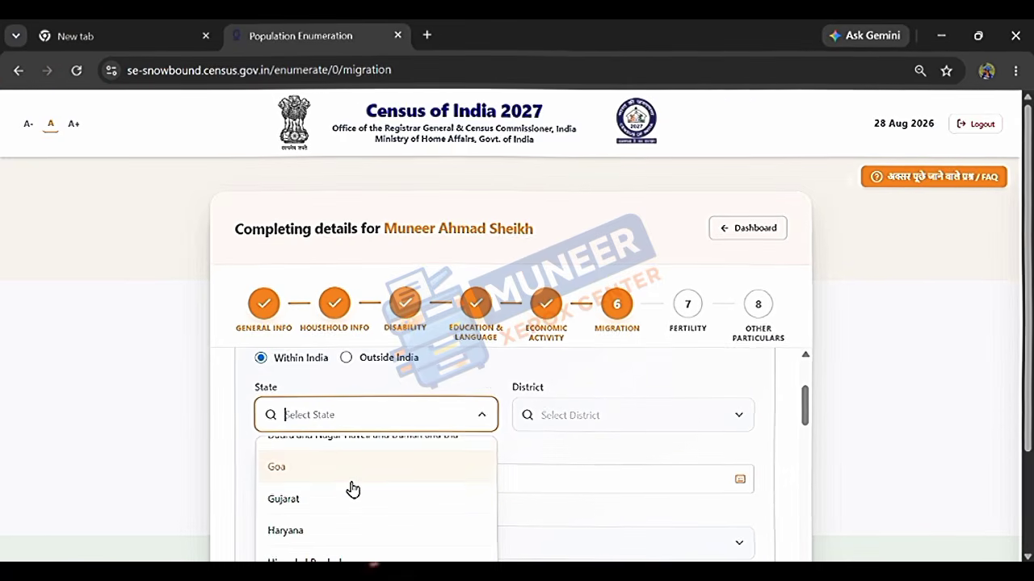
pyautogui.scroll(-1, 352, 490)
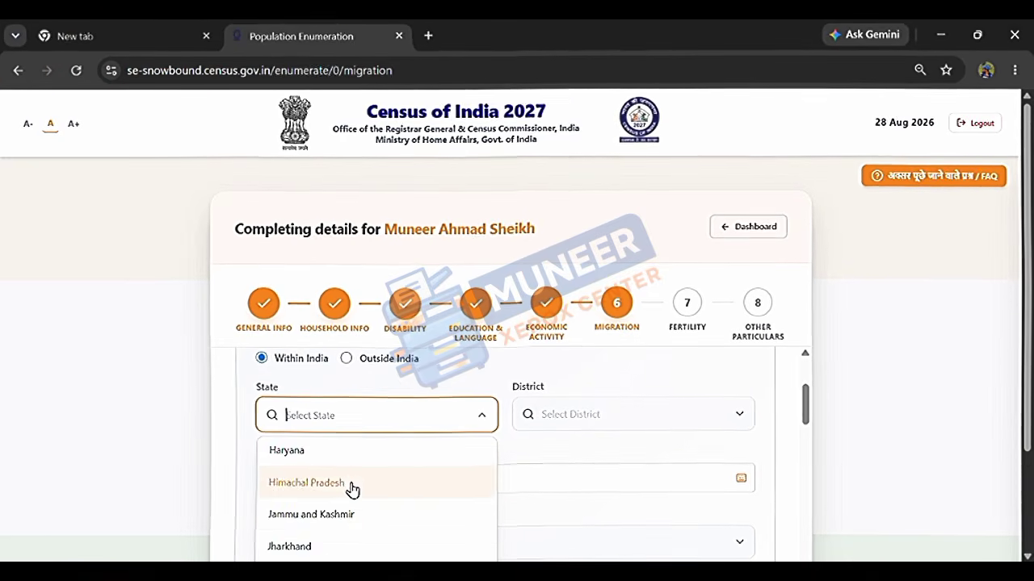
pyautogui.click(600, 426)
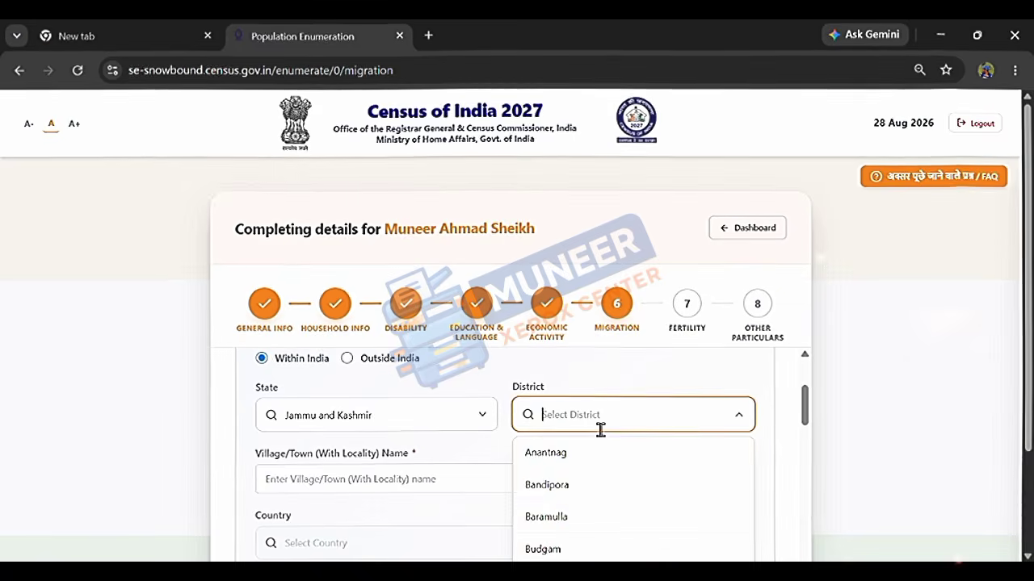
pyautogui.scroll(-5, 563, 478)
pyautogui.scroll(-2, 563, 477)
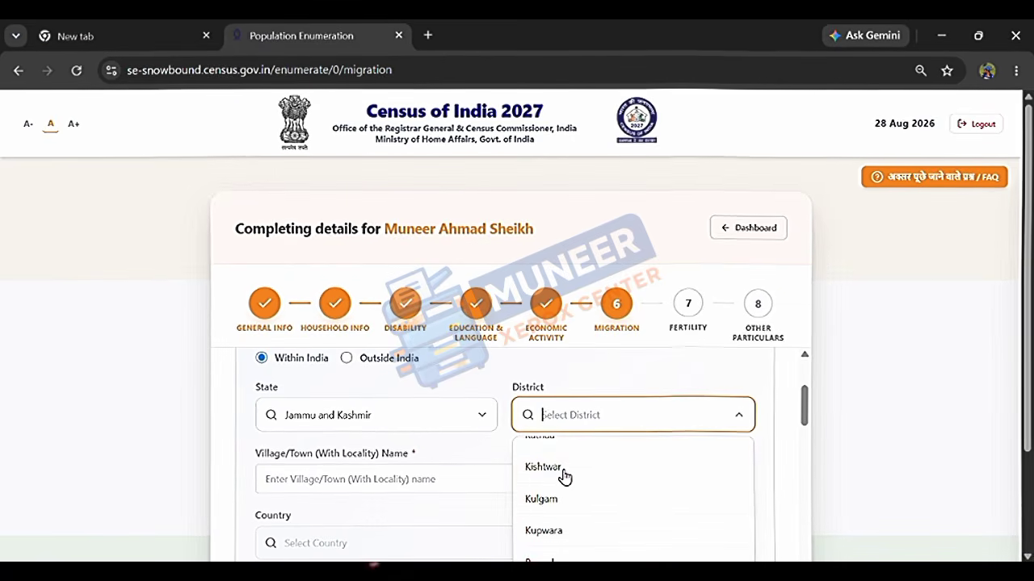
pyautogui.click(527, 496)
pyautogui.click(388, 489)
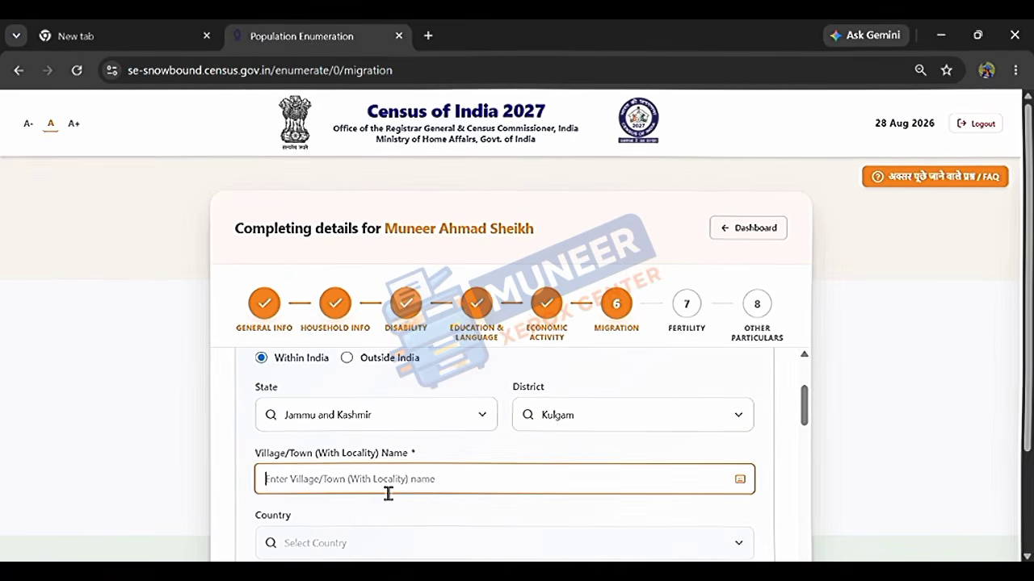
pyautogui.scroll(1, 389, 494)
pyautogui.scroll(1, 389, 494)
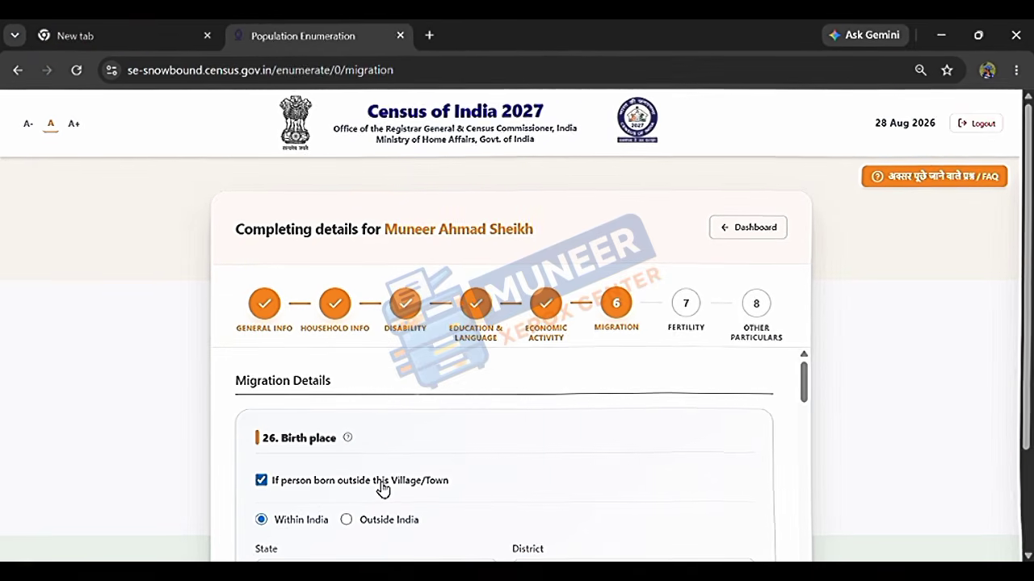
# Enter the house number and locality for the permanent address, fixing a stray character.
pyautogui.scroll(-3, 437, 449)
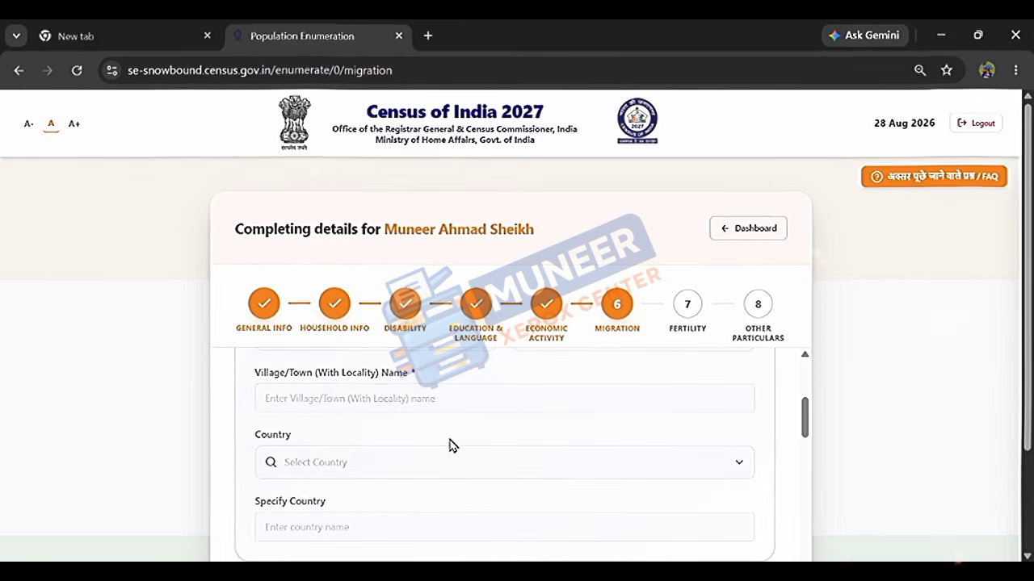
pyautogui.scroll(-3, 450, 445)
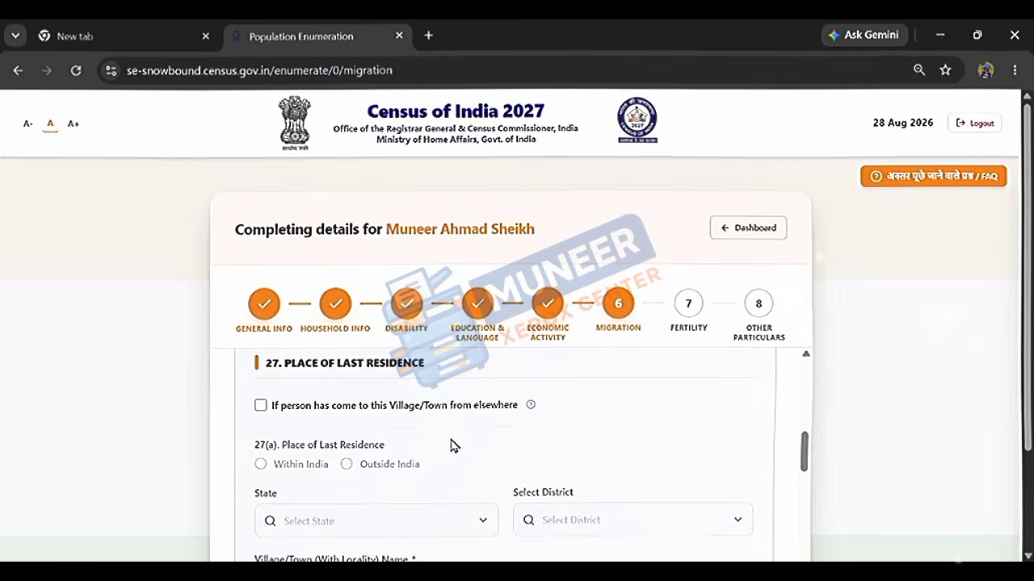
pyautogui.scroll(-10, 451, 446)
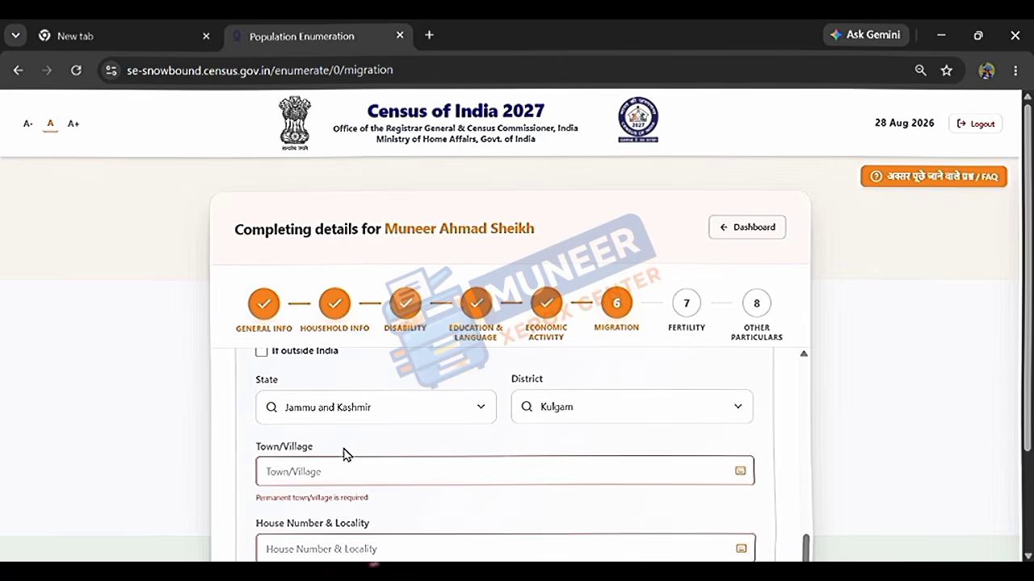
pyautogui.scroll(2, 347, 457)
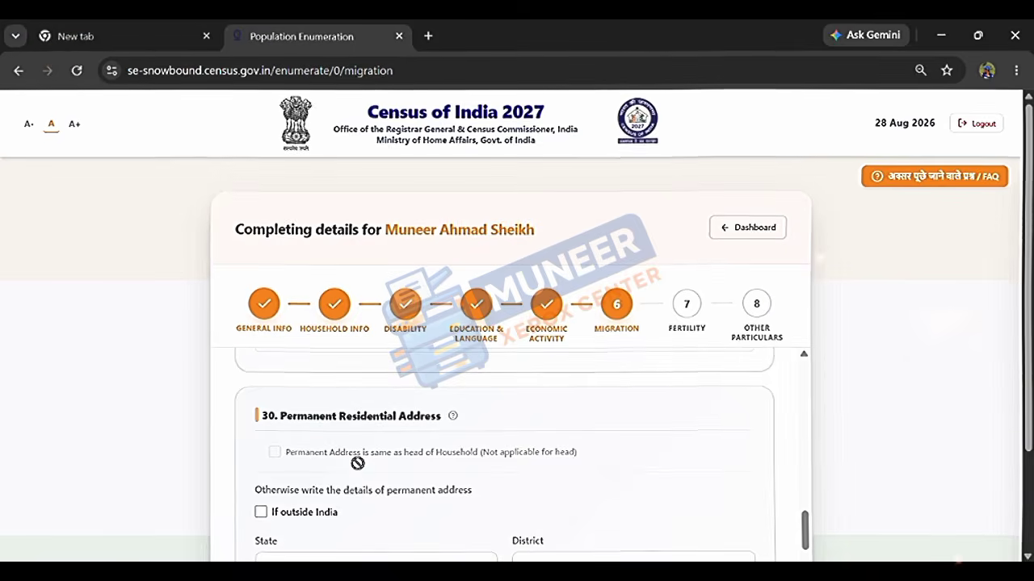
pyautogui.scroll(-2, 357, 463)
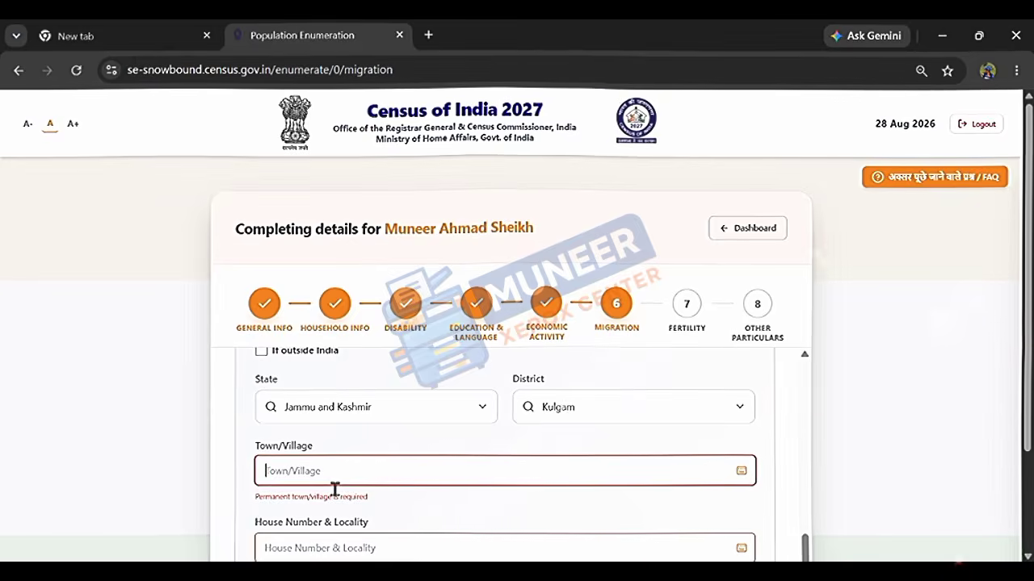
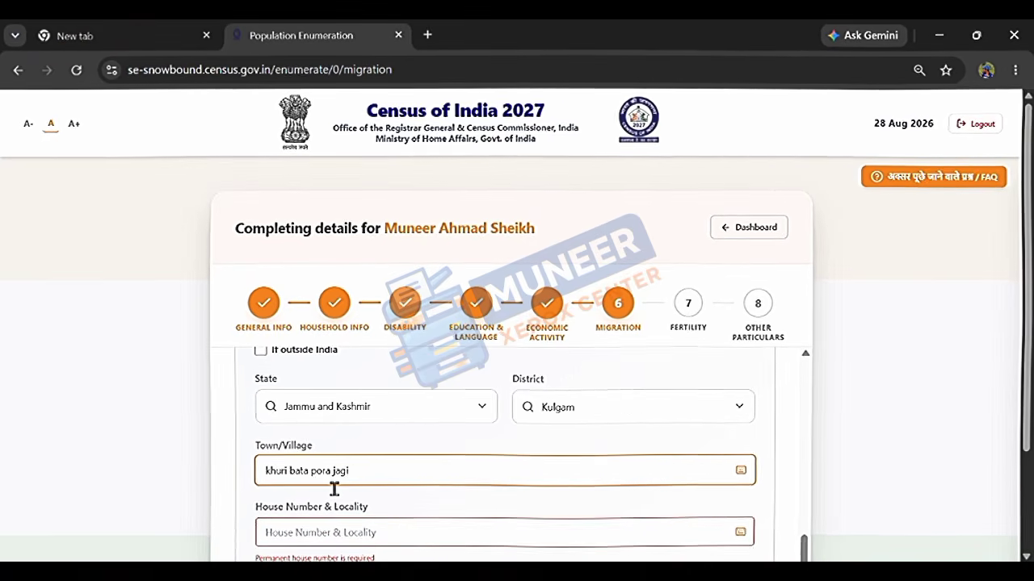
# Set Kulgam as the permanent address district.
pyautogui.click(688, 406)
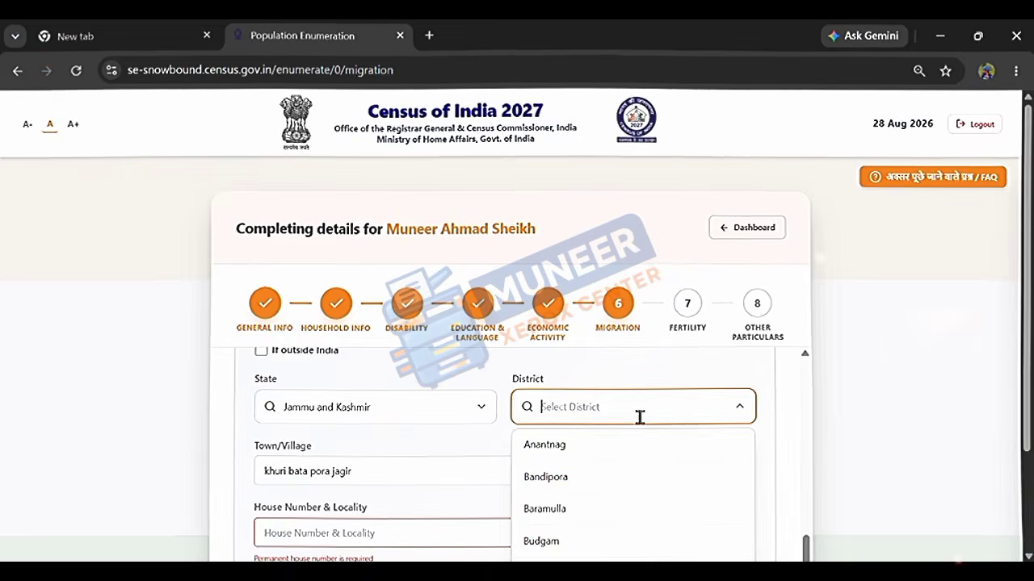
pyautogui.scroll(-3, 588, 517)
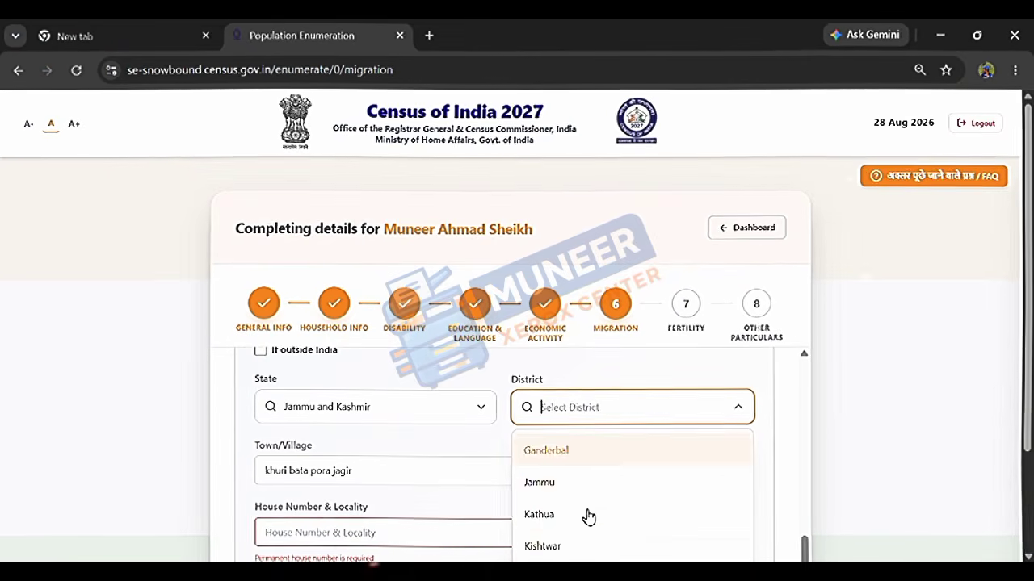
pyautogui.scroll(-2, 570, 529)
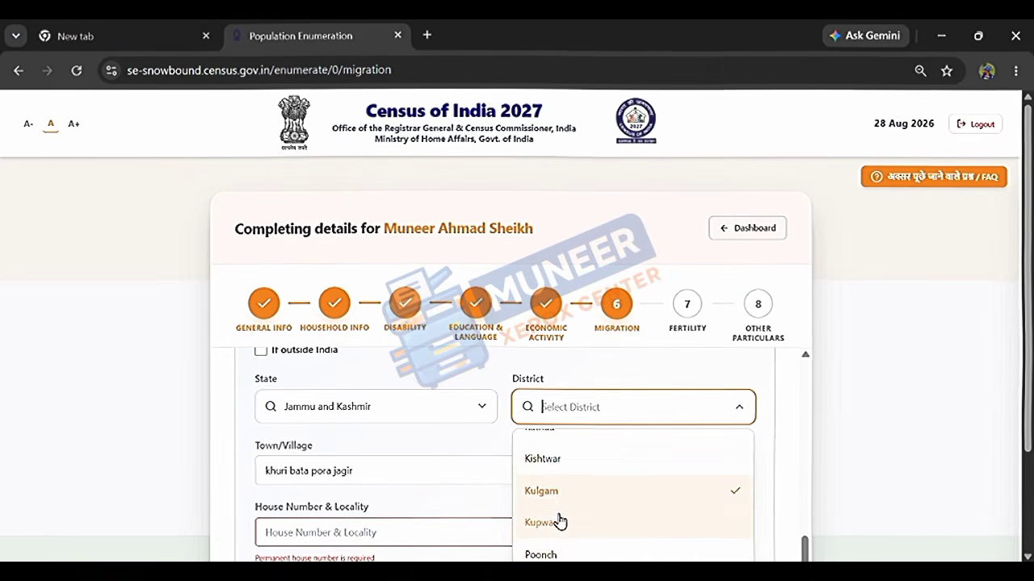
pyautogui.click(542, 492)
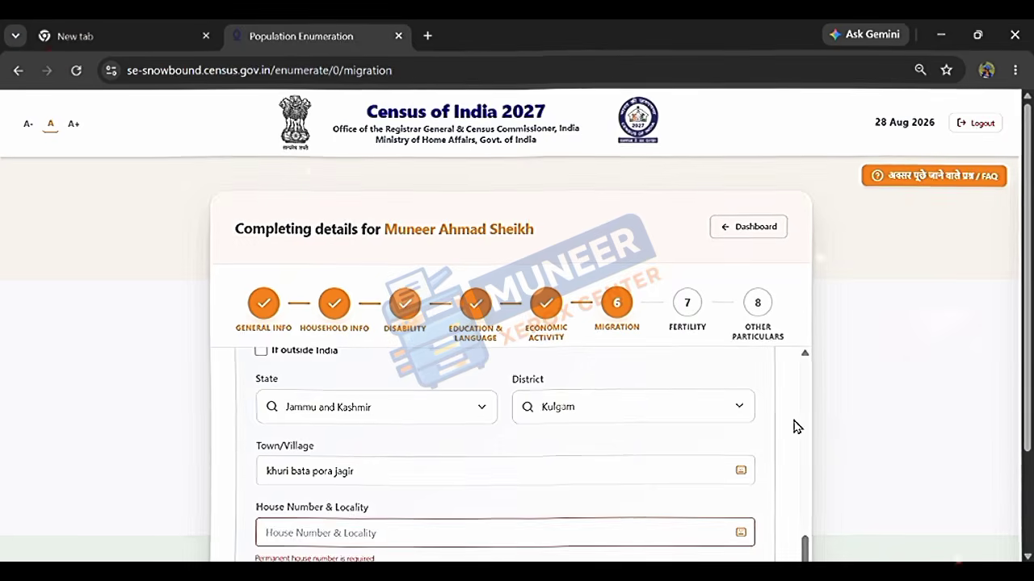
pyautogui.scroll(1, 757, 428)
pyautogui.scroll(1, 757, 428)
pyautogui.scroll(-4, 757, 428)
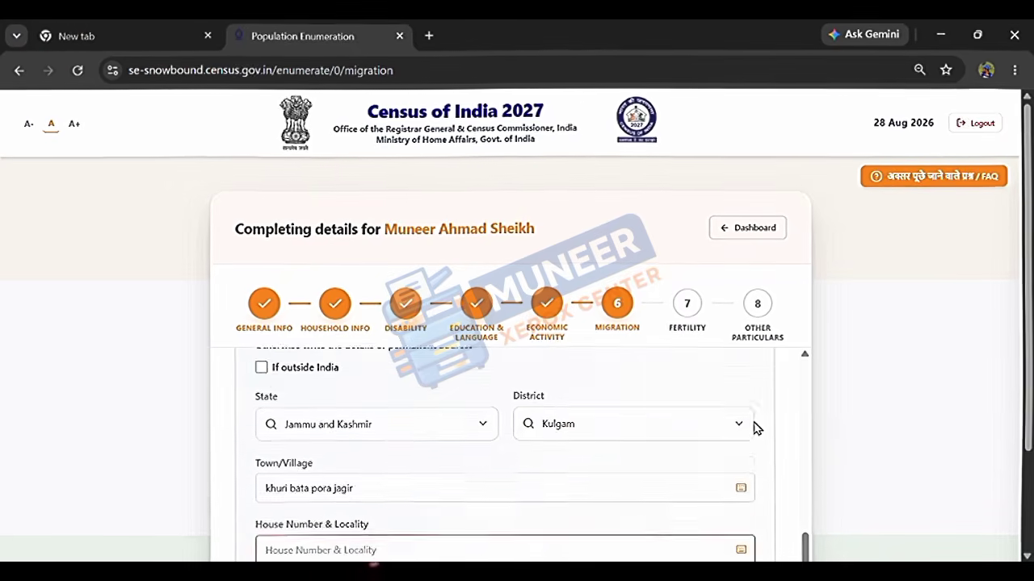
pyautogui.scroll(-3, 756, 428)
# Try saving Migration, then complete the flagged address text and return to the form's bottom.
pyautogui.click(729, 467)
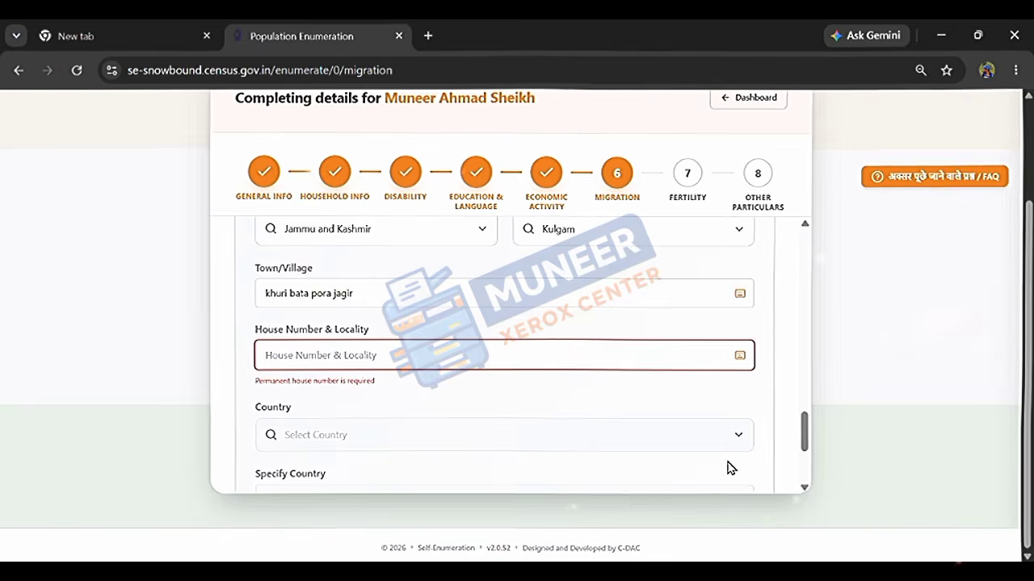
pyautogui.scroll(3, 576, 436)
pyautogui.scroll(-2, 576, 436)
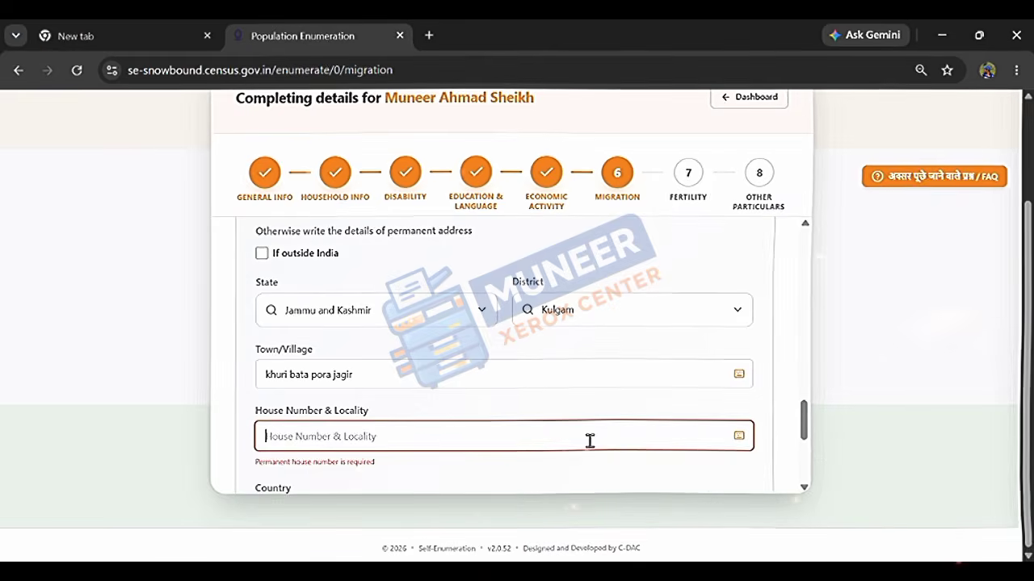
pyautogui.write('iti')
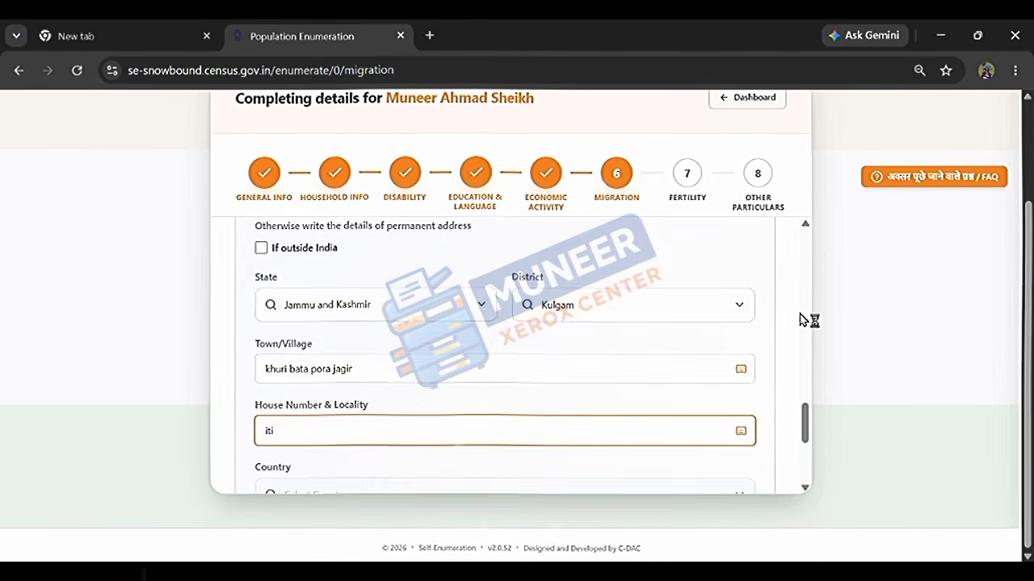
pyautogui.scroll(-2, 808, 320)
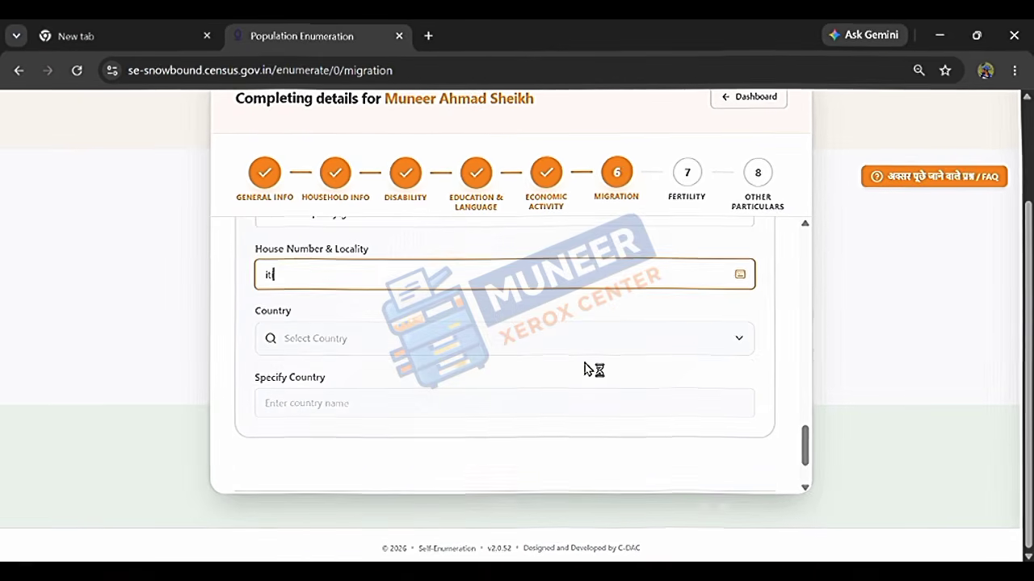
pyautogui.scroll(-2, 594, 370)
# Save Migration, then review Fertility questions 31–33, leaving the child counts at 0.
pyautogui.click(721, 457)
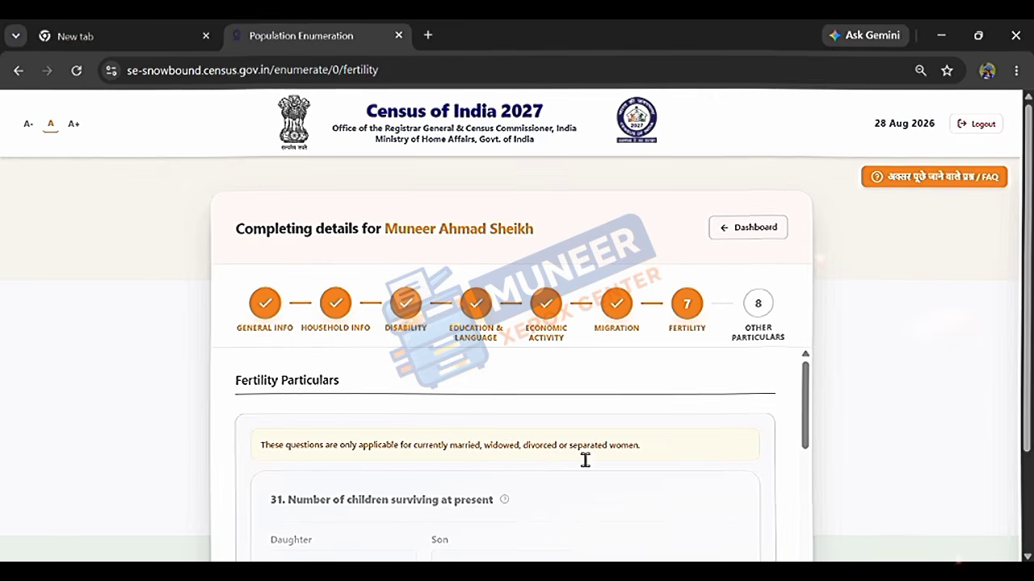
pyautogui.scroll(-1, 684, 428)
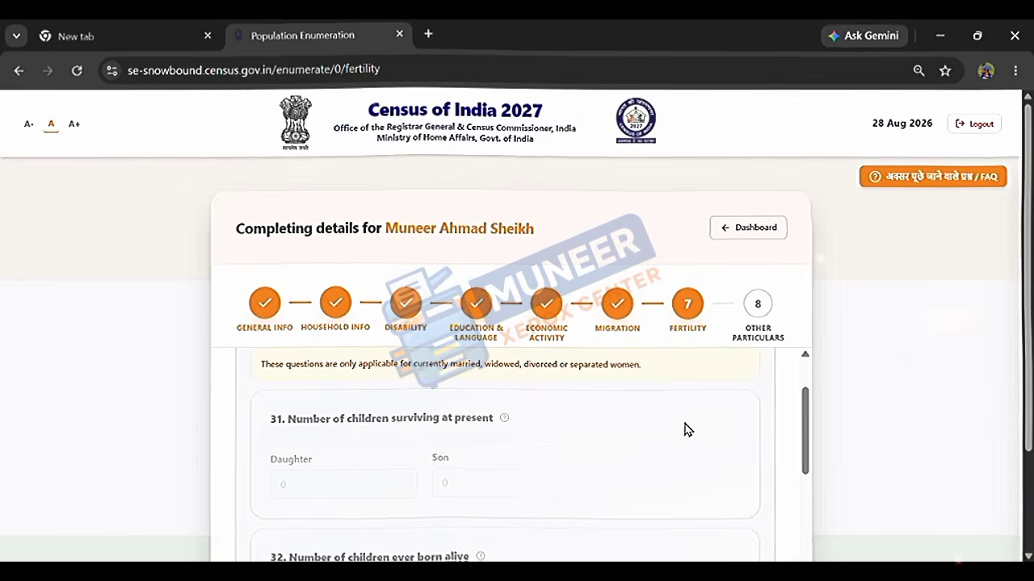
pyautogui.scroll(-2, 685, 429)
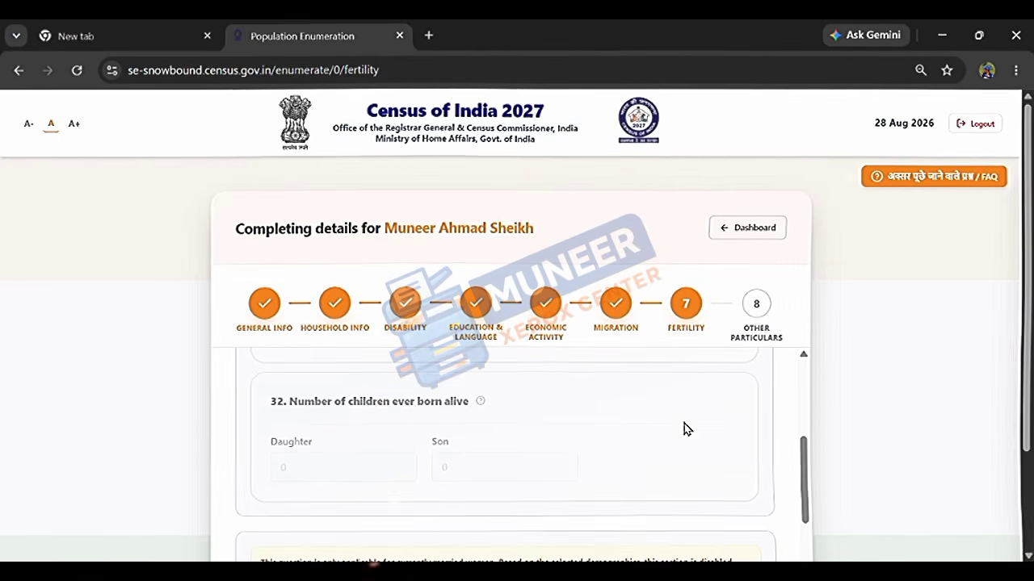
pyautogui.scroll(-1, 685, 429)
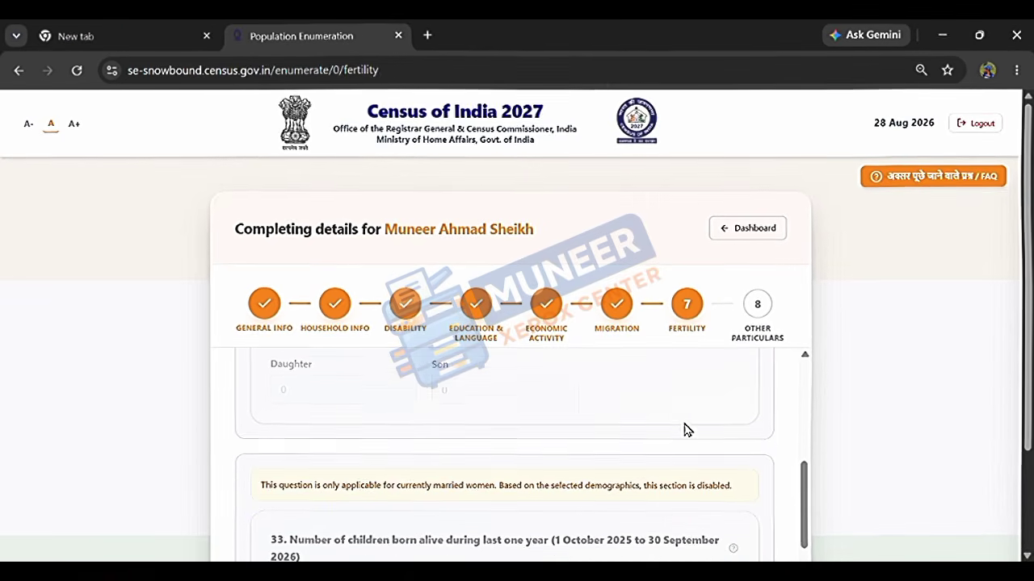
pyautogui.scroll(-2, 685, 429)
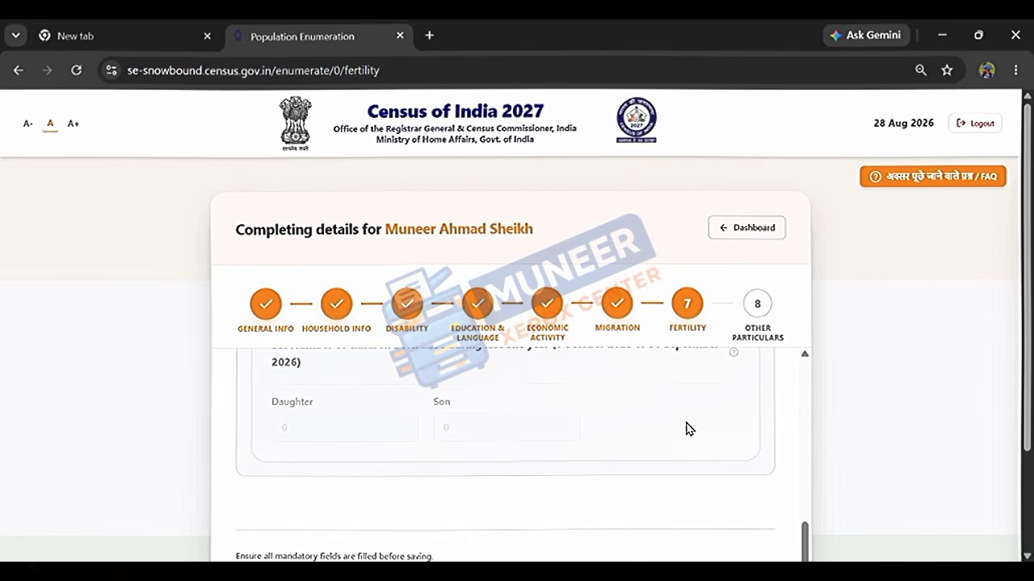
pyautogui.scroll(-2, 732, 471)
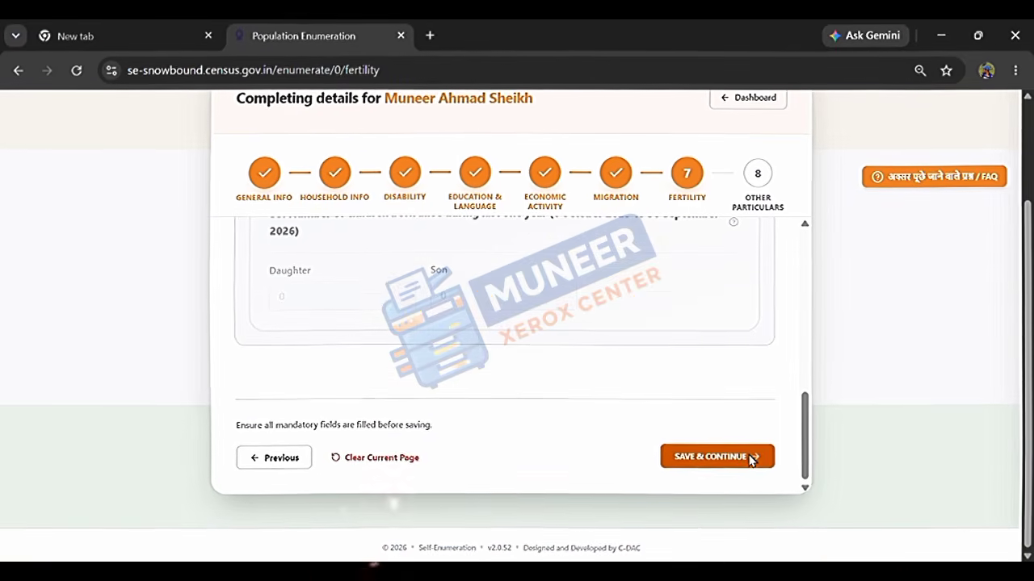
# Save the fertility step, then record Covid-19 vaccination taken in Kulgam, Jammu and Kashmir, India.
pyautogui.click(747, 455)
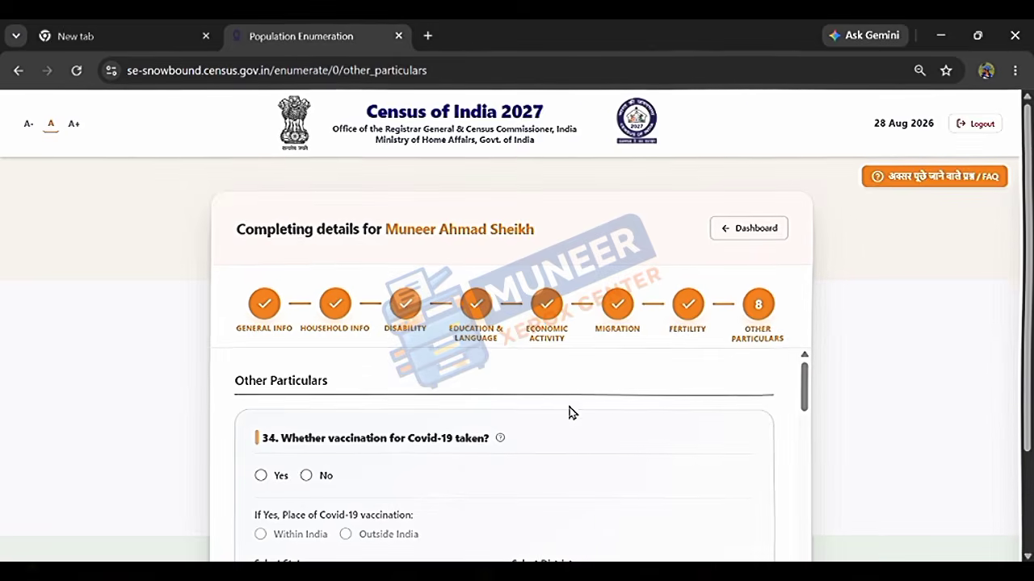
pyautogui.scroll(-1, 462, 432)
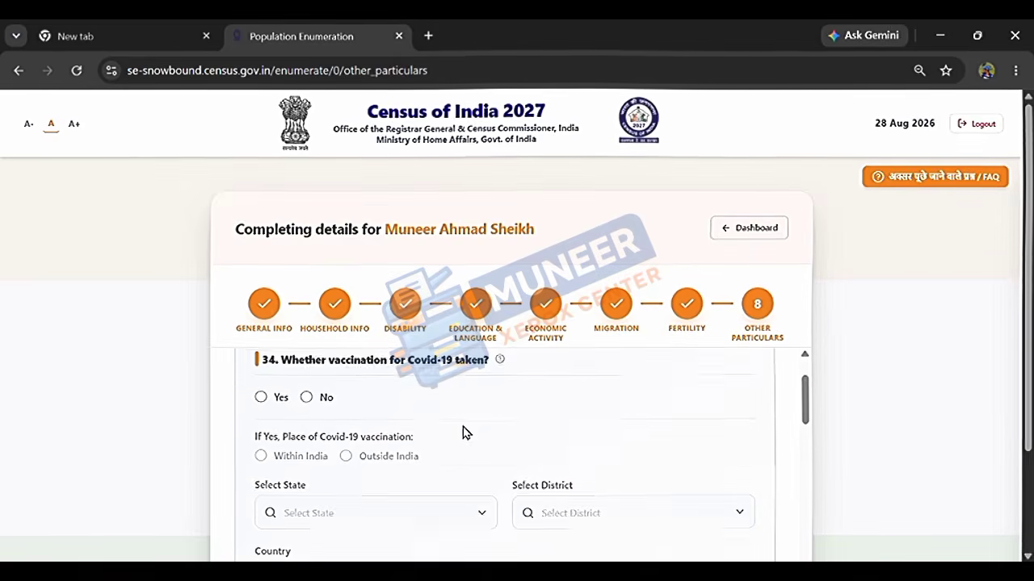
pyautogui.click(261, 395)
pyautogui.scroll(-1, 404, 396)
pyautogui.click(337, 378)
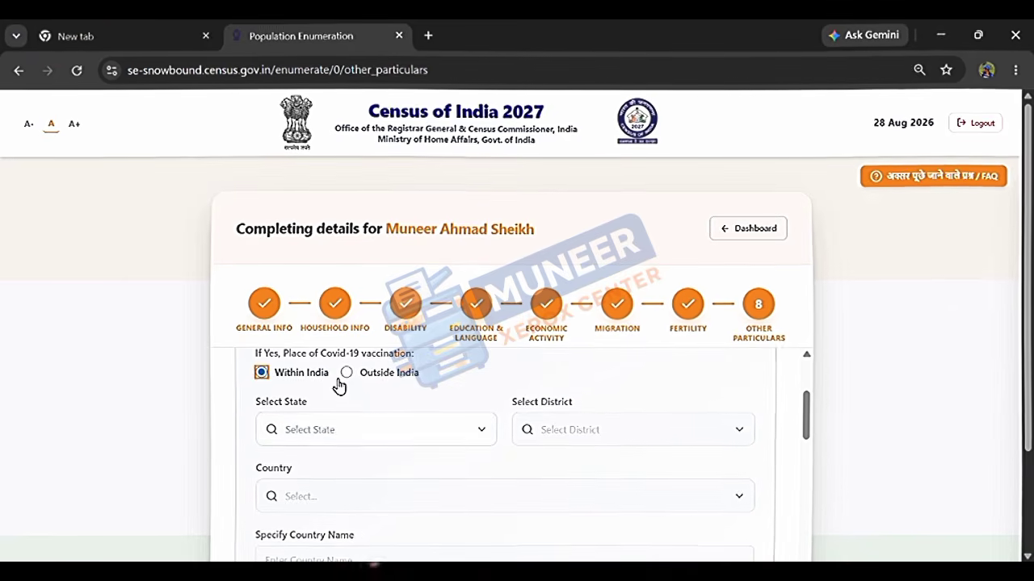
pyautogui.scroll(-1, 339, 387)
pyautogui.click(362, 372)
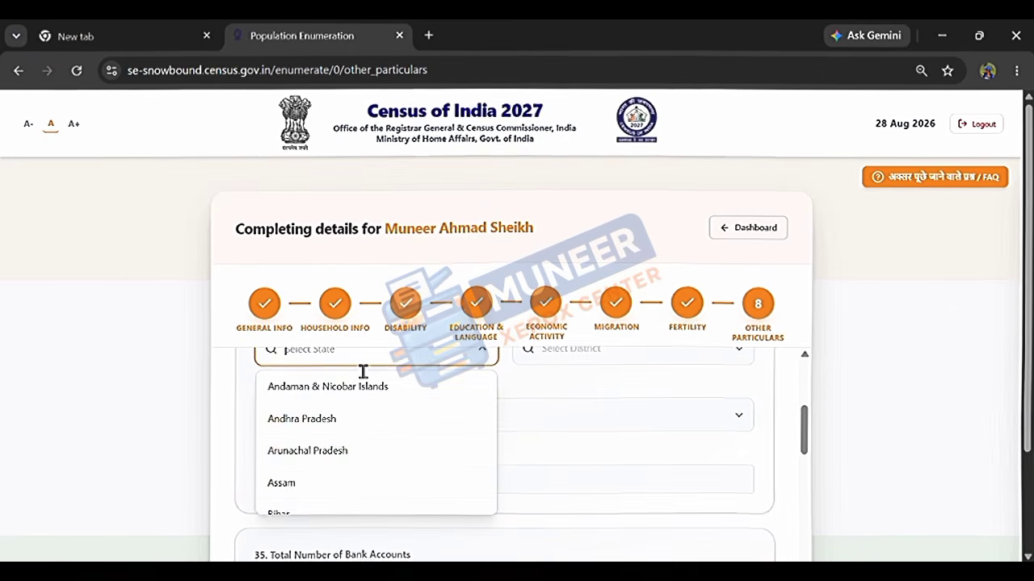
pyautogui.write('jam')
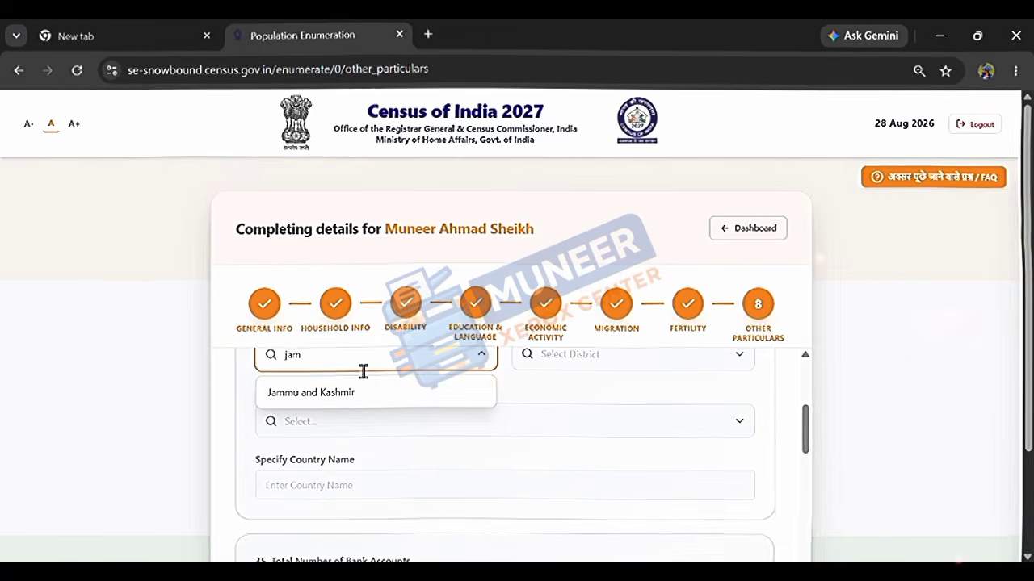
pyautogui.click(371, 393)
pyautogui.scroll(1, 485, 403)
pyautogui.click(620, 440)
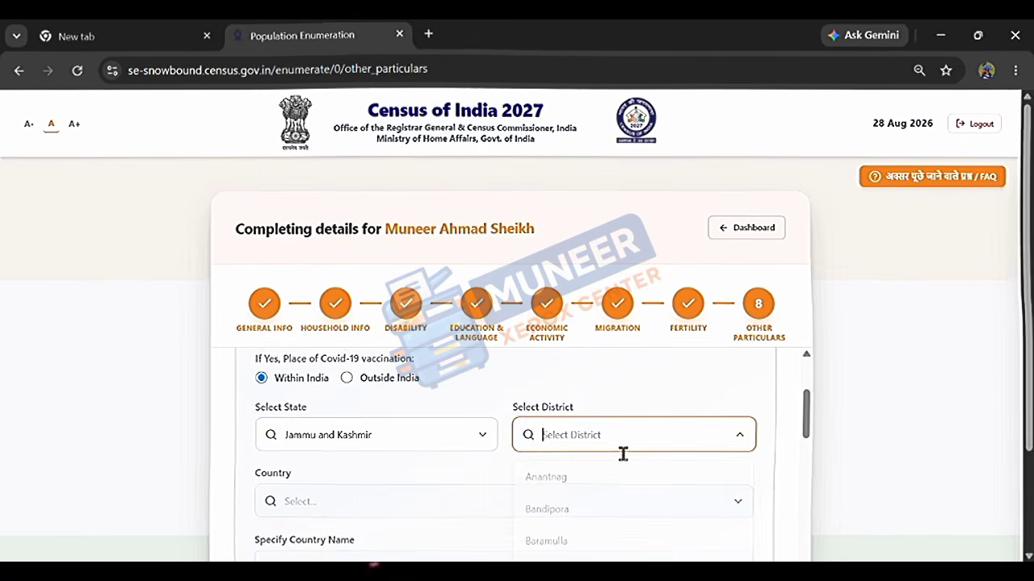
pyautogui.scroll(-3, 602, 504)
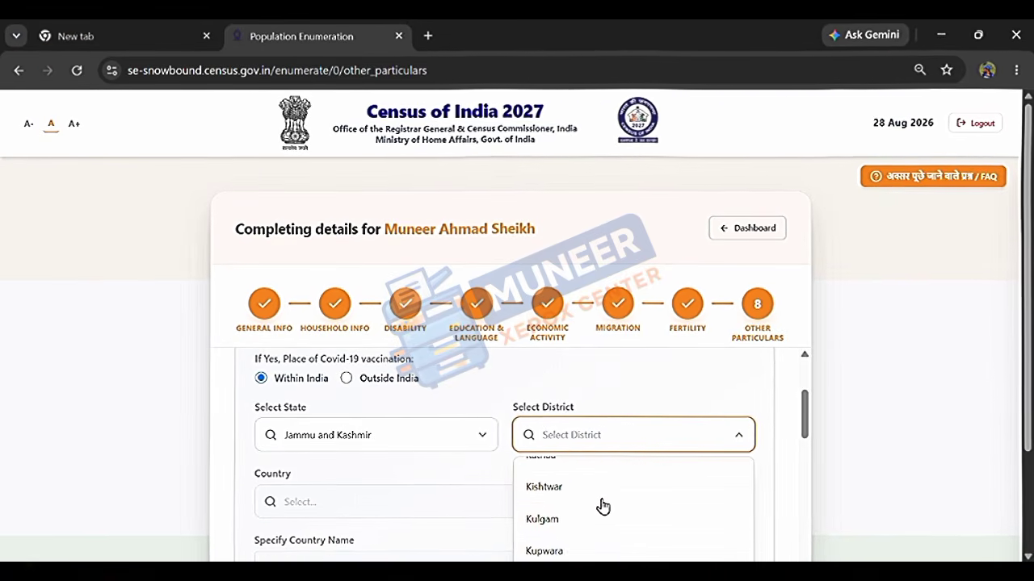
pyautogui.click(576, 517)
pyautogui.scroll(-1, 450, 435)
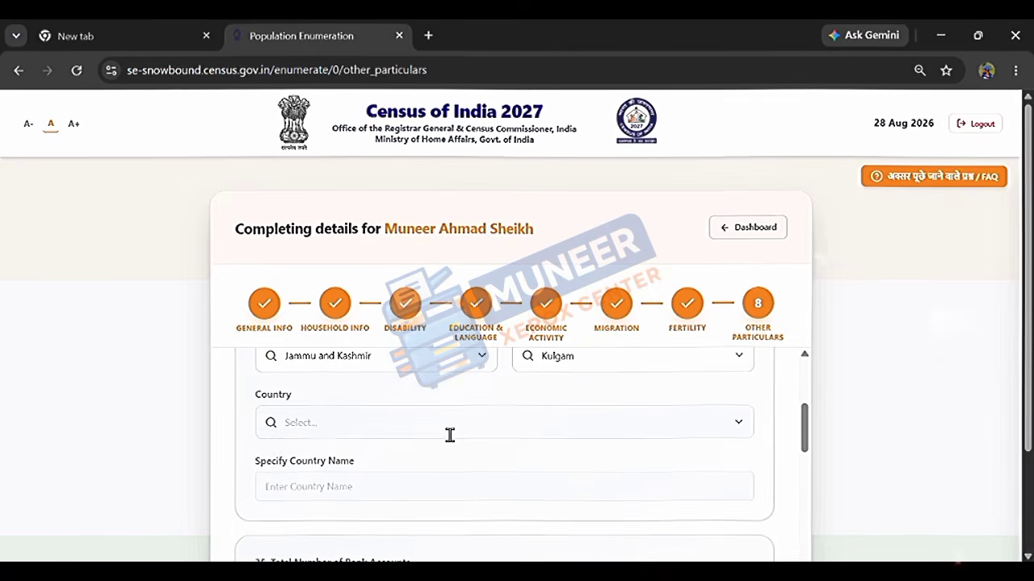
pyautogui.scroll(-3, 344, 431)
pyautogui.scroll(1, 355, 436)
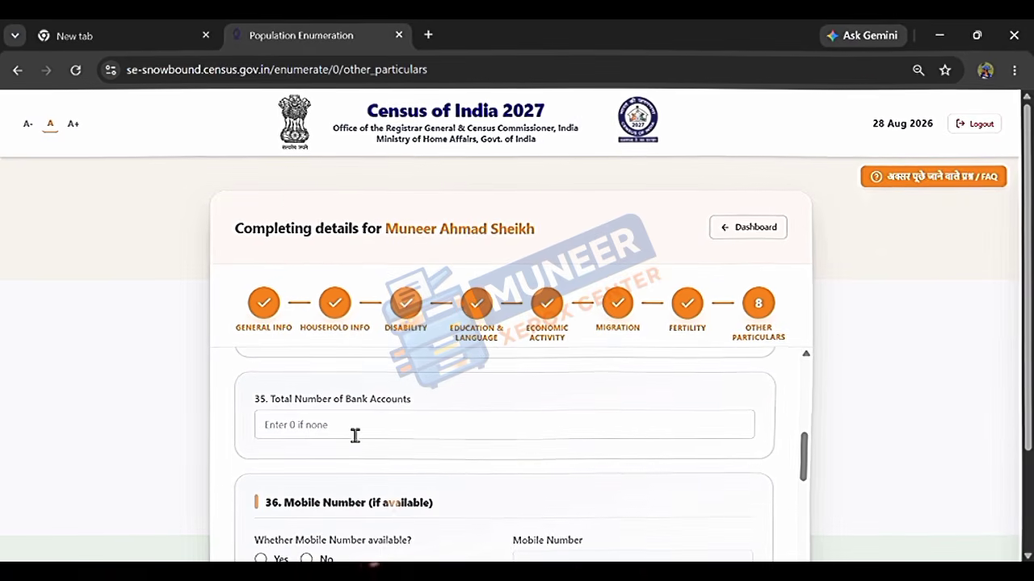
pyautogui.scroll(-1, 355, 435)
pyautogui.scroll(1, 354, 435)
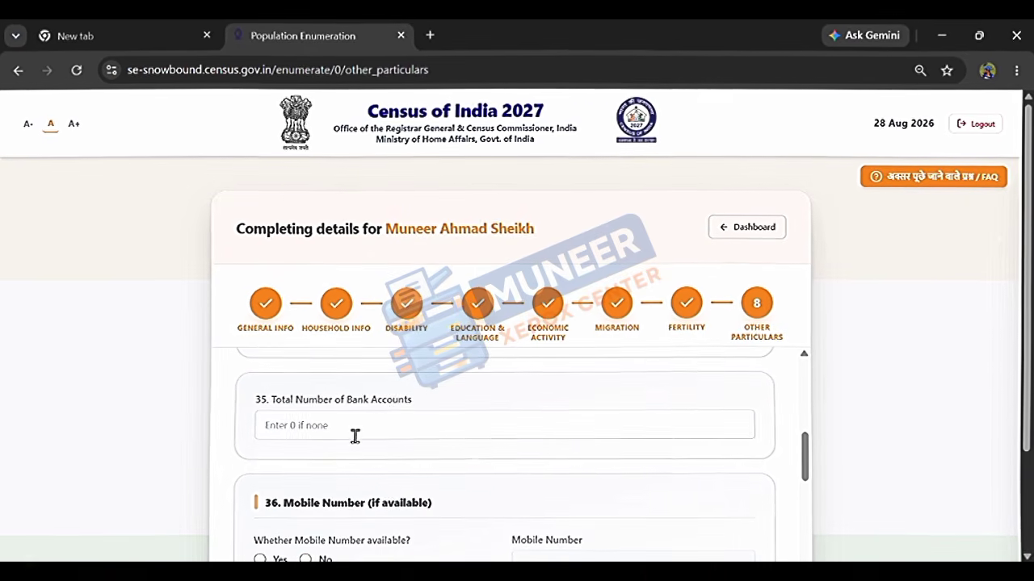
# Set the number of bank accounts to 1 and enter the head's mobile number.
pyautogui.click(354, 436)
pyautogui.scroll(1, 353, 436)
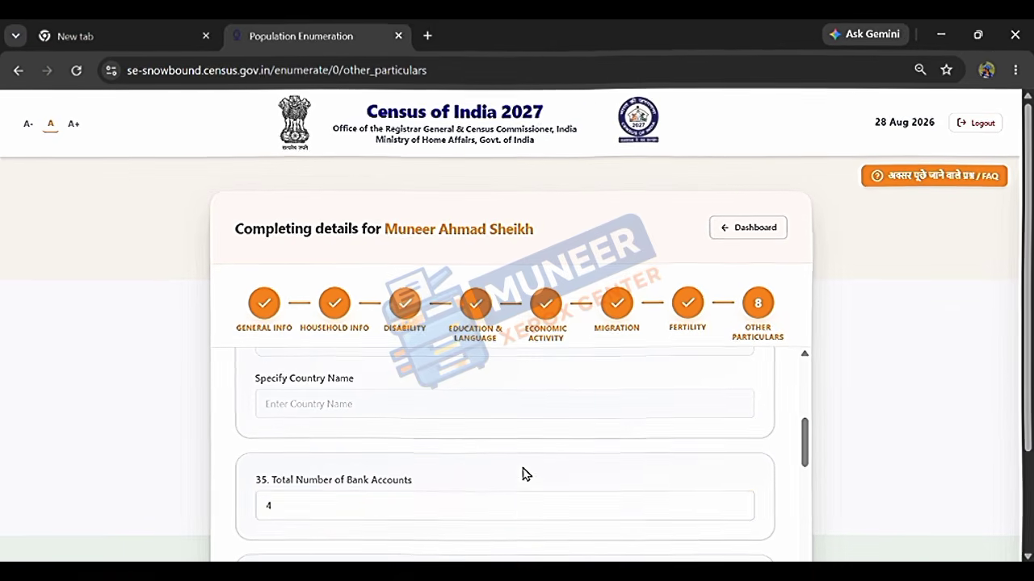
pyautogui.scroll(-2, 525, 474)
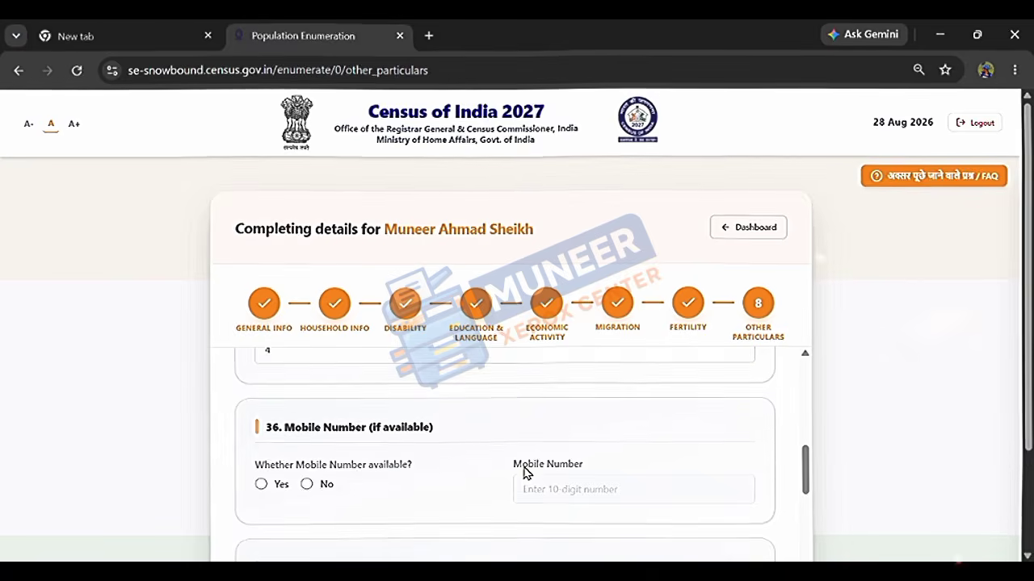
pyautogui.scroll(1, 523, 473)
pyautogui.click(310, 438)
pyautogui.press('BackSpace')
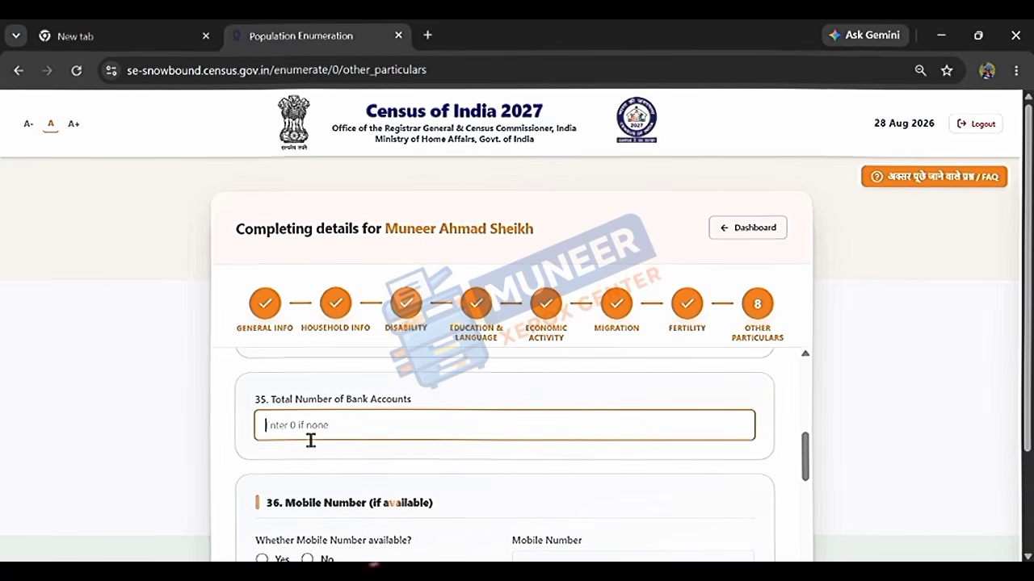
pyautogui.write('1')
pyautogui.click(417, 376)
pyautogui.scroll(-2, 418, 376)
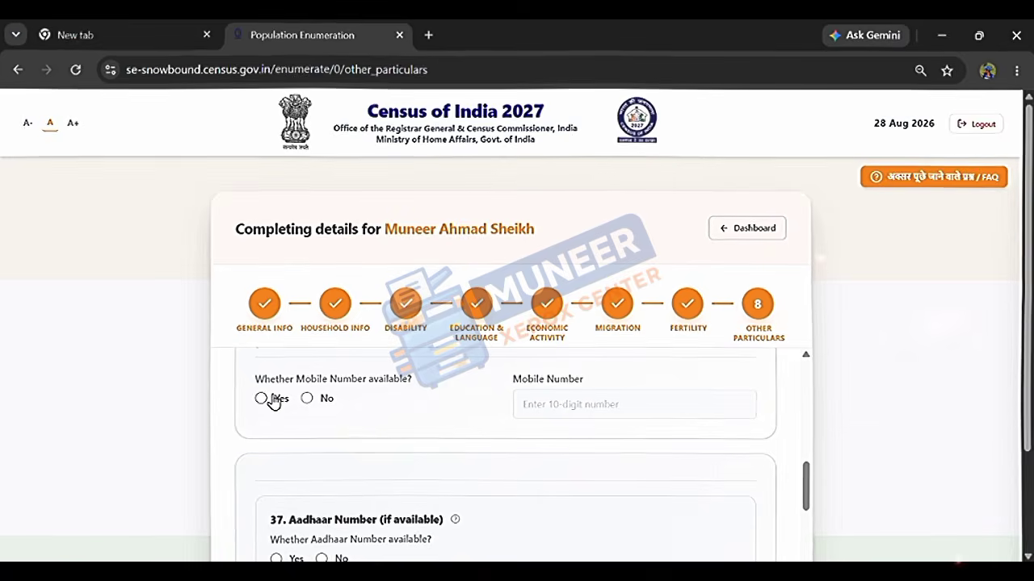
pyautogui.click(578, 403)
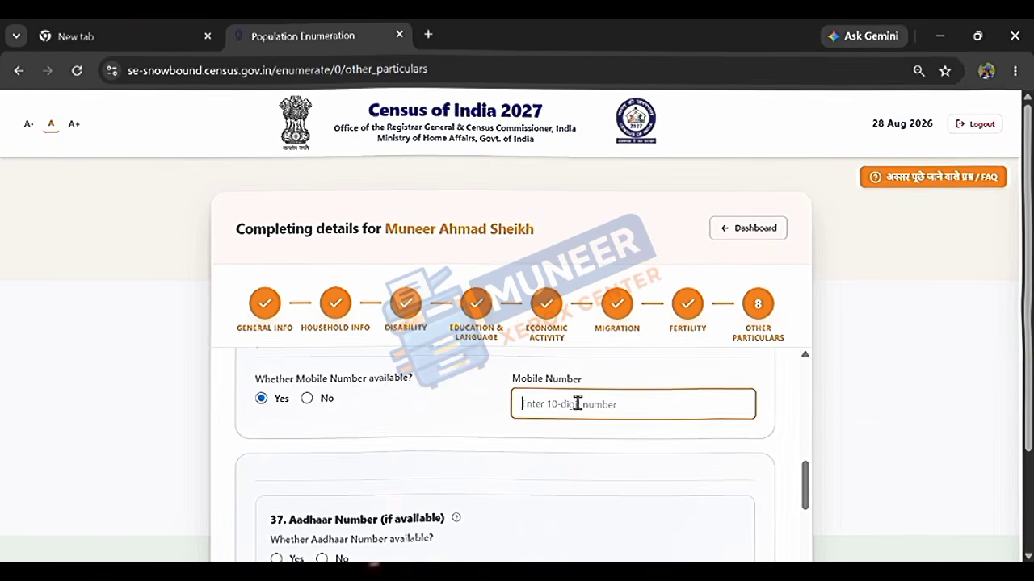
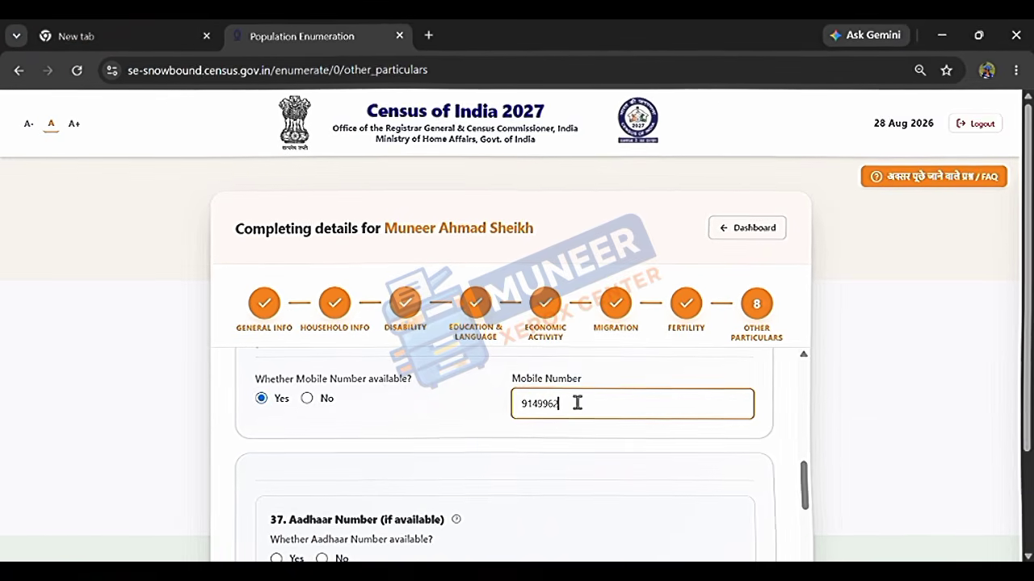
# Mark Aadhaar as available and enter the head's Aadhaar number.
pyautogui.scroll(-2, 567, 381)
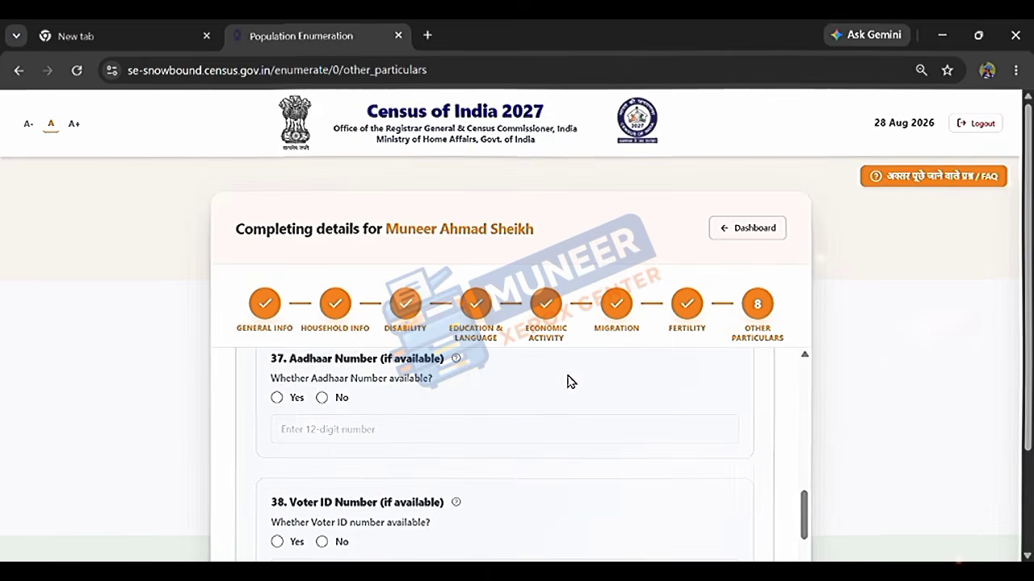
pyautogui.click(275, 398)
pyautogui.click(329, 440)
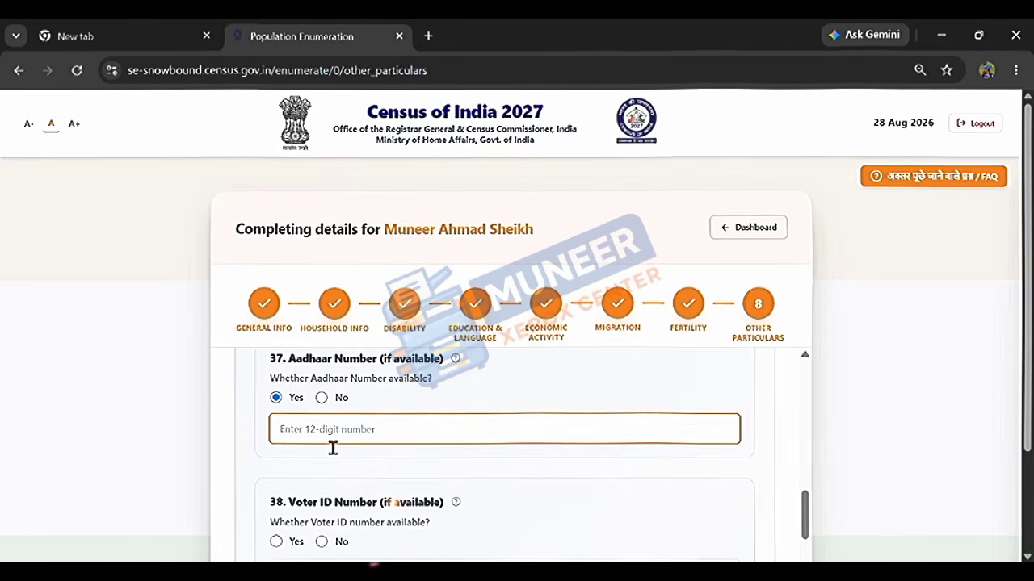
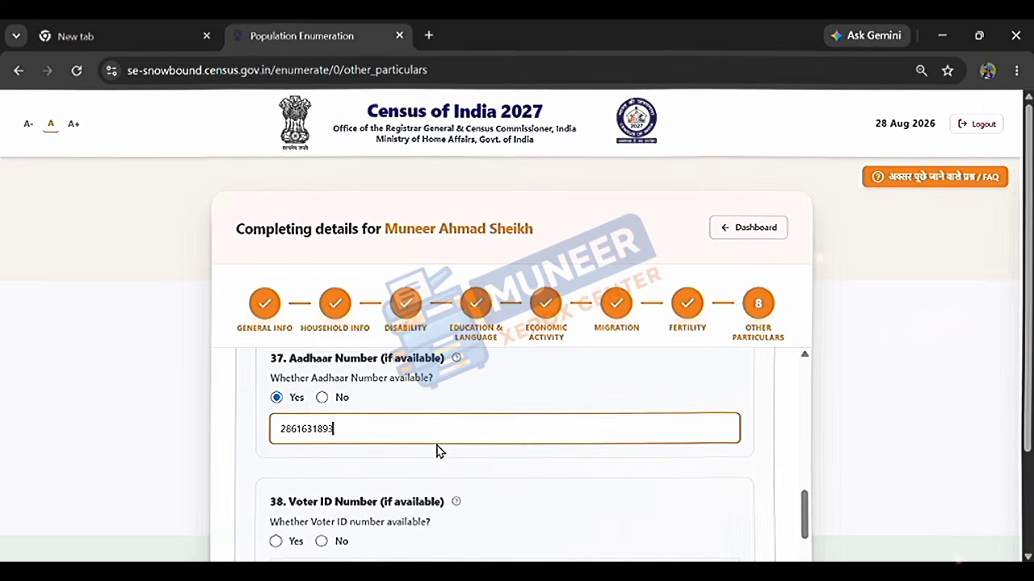
pyautogui.click(542, 381)
pyautogui.scroll(-1, 543, 383)
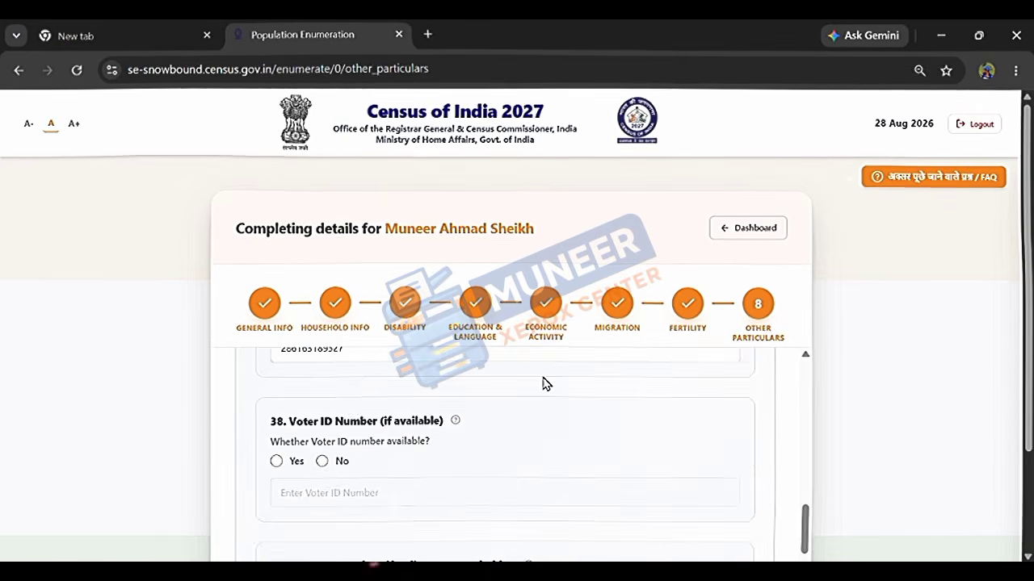
pyautogui.scroll(-1, 542, 384)
# Answer Voter ID Yes, Passport No, Driving License No, and save the member.
pyautogui.click(276, 380)
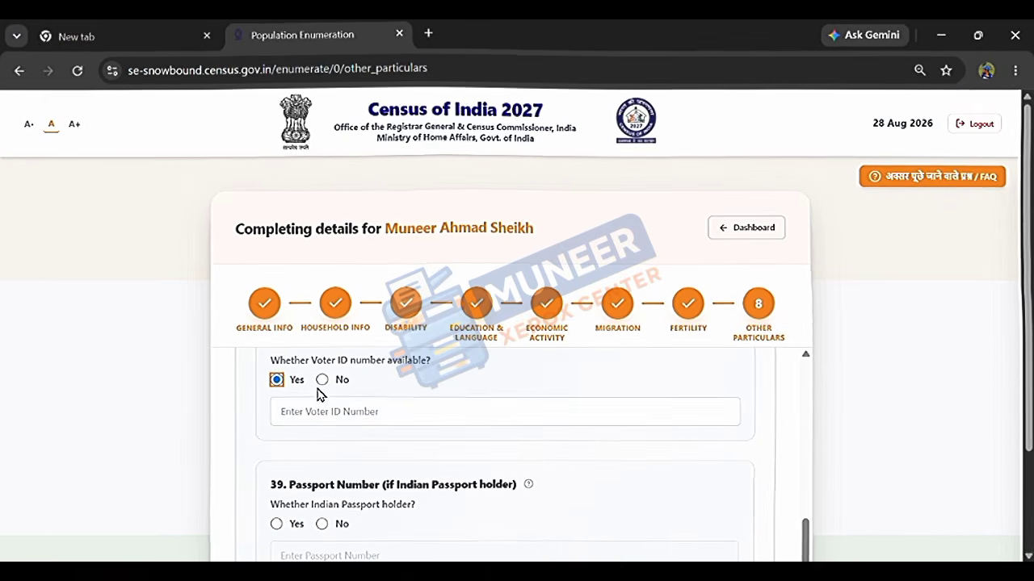
pyautogui.scroll(-1, 422, 397)
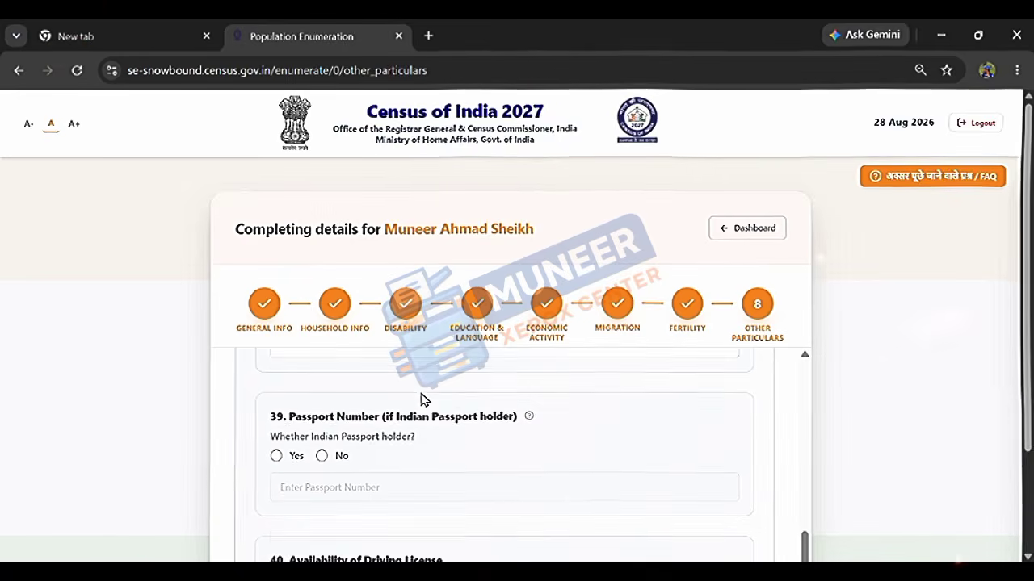
pyautogui.click(323, 444)
pyautogui.scroll(-2, 363, 436)
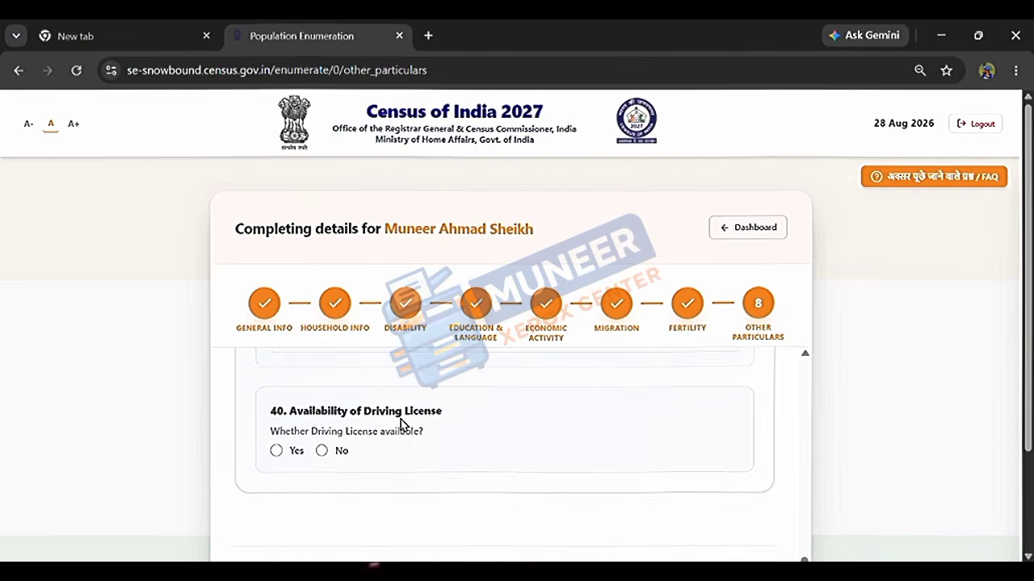
pyautogui.click(323, 434)
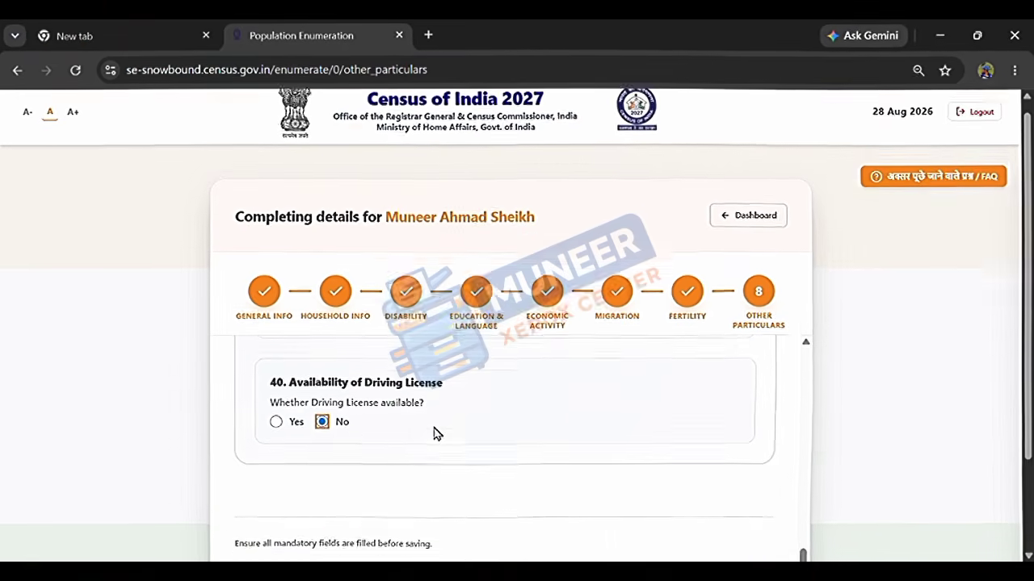
pyautogui.scroll(-2, 434, 432)
pyautogui.click(757, 457)
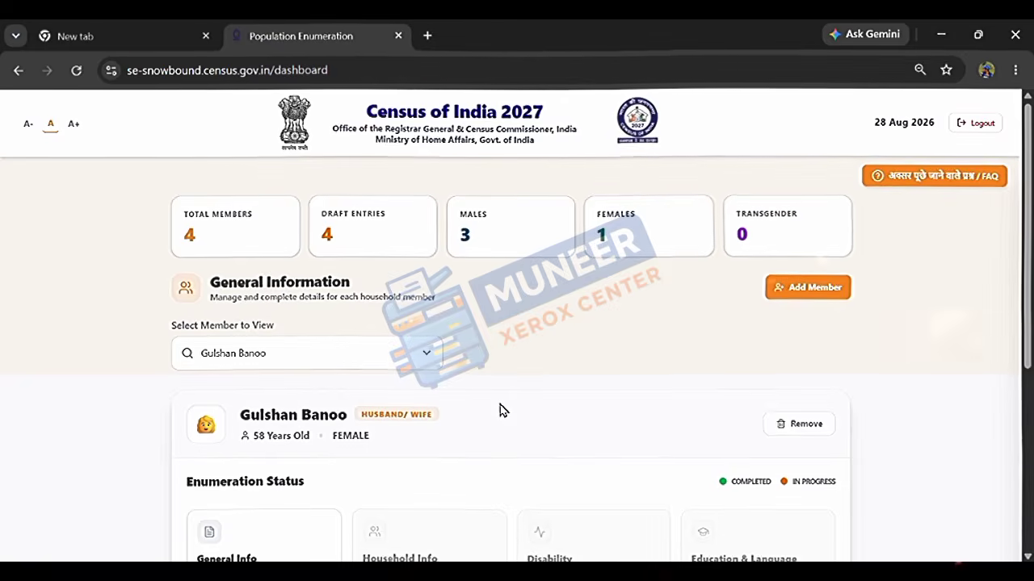
# Switch Select Member to View to the household head and scroll through the Enumeration Status cards.
pyautogui.scroll(-1, 500, 409)
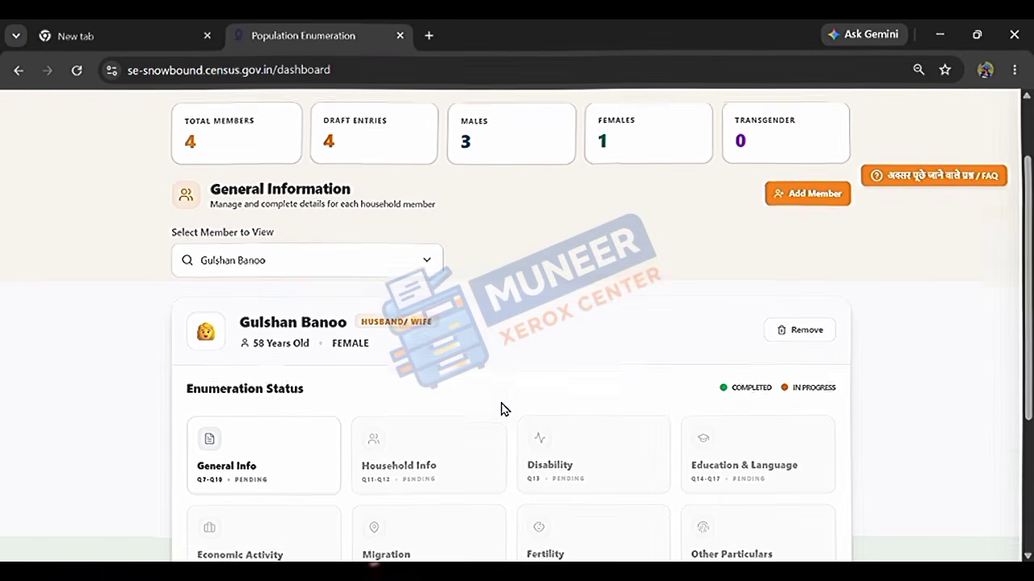
pyautogui.scroll(-1, 501, 409)
pyautogui.scroll(-2, 502, 409)
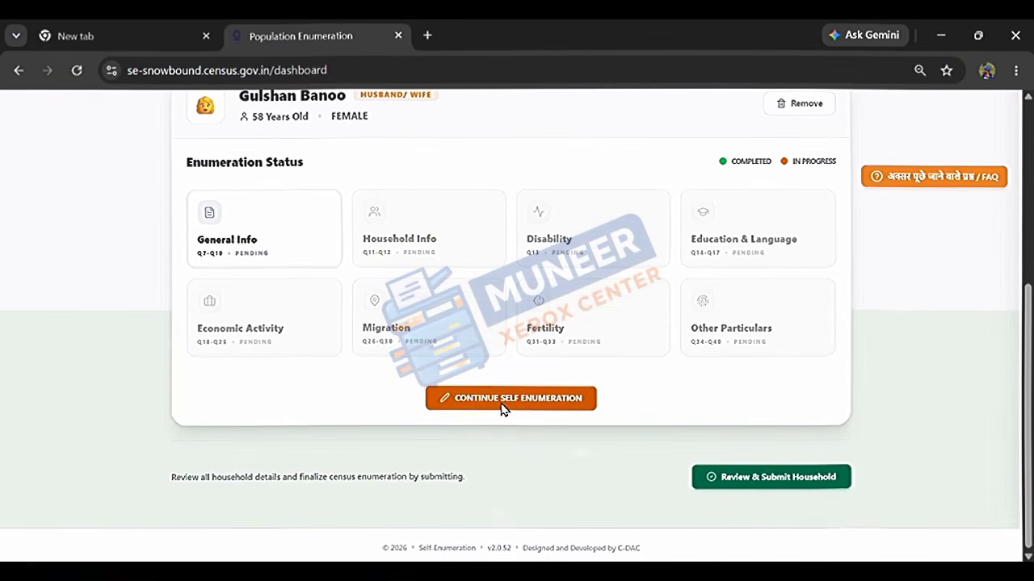
pyautogui.scroll(3, 844, 364)
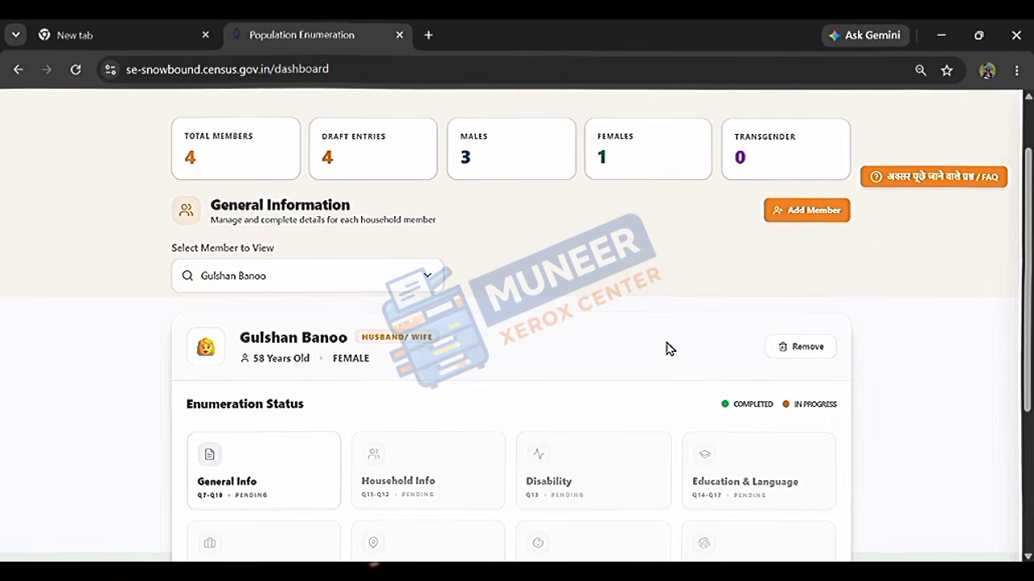
pyautogui.click(376, 285)
pyautogui.click(300, 324)
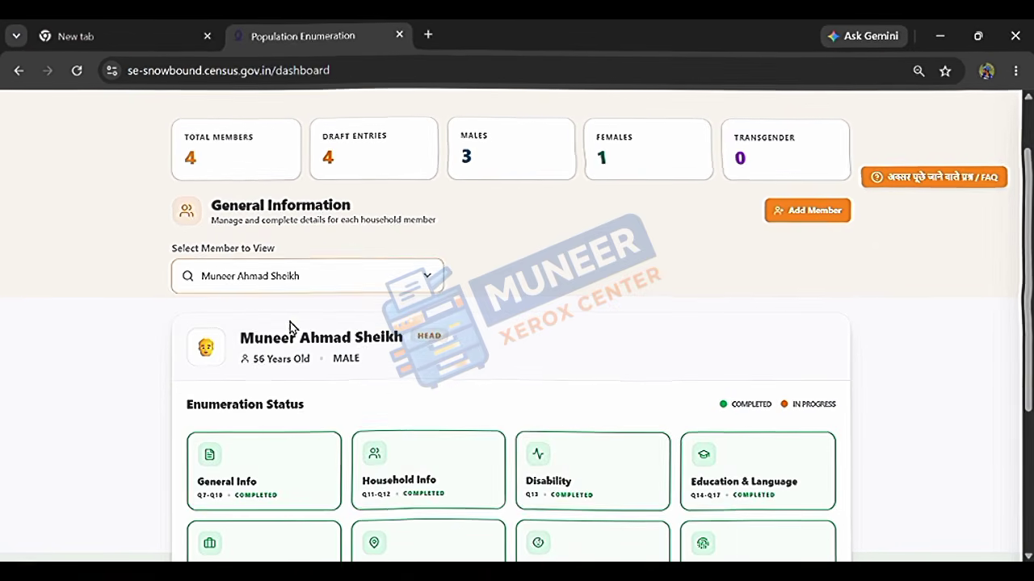
pyautogui.scroll(-3, 548, 318)
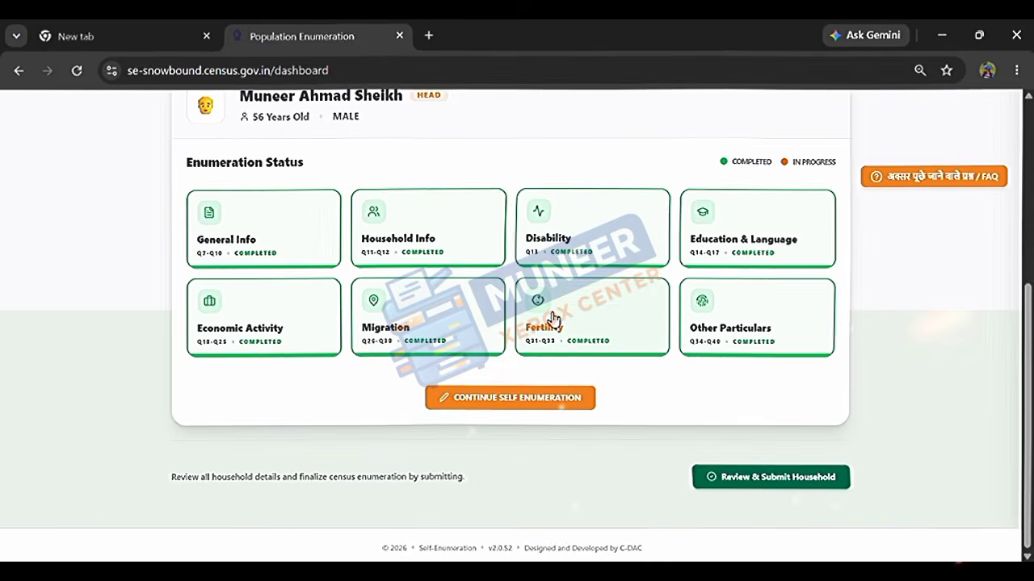
pyautogui.scroll(3, 548, 317)
pyautogui.scroll(-2, 548, 319)
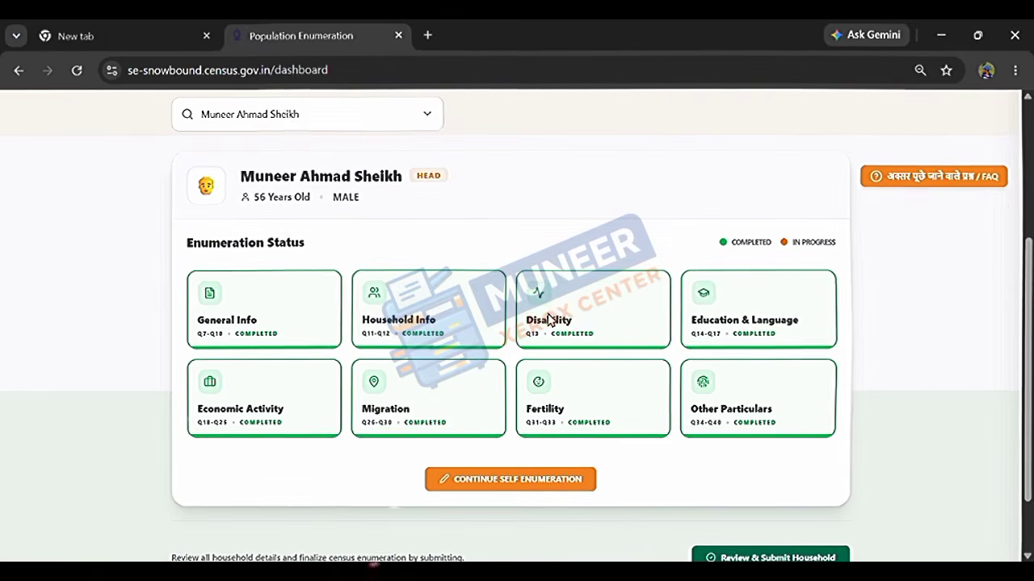
pyautogui.scroll(-1, 552, 321)
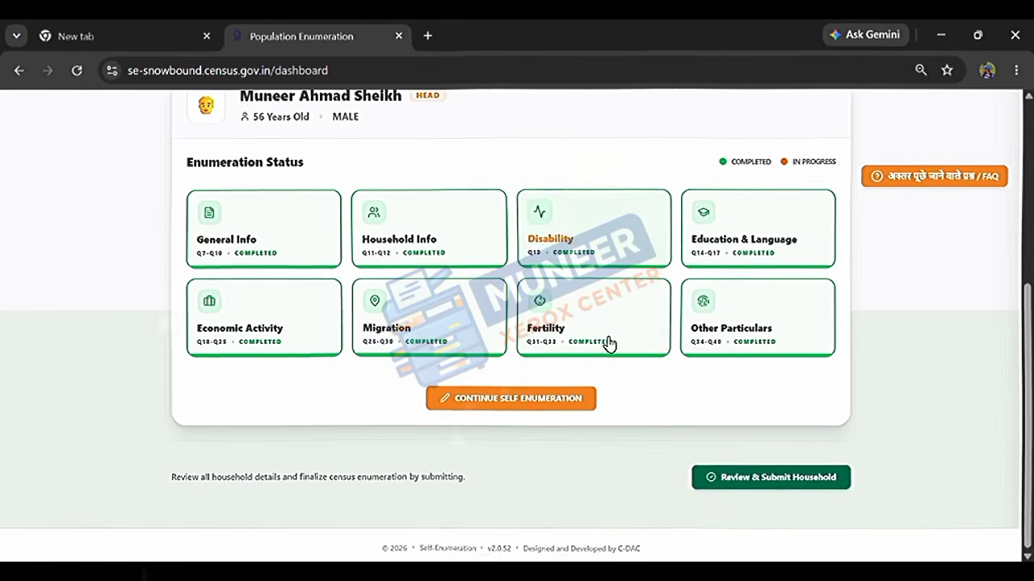
# Open Review & Submit Household and expand Basic Information, General Information and Family Particulars.
pyautogui.click(765, 478)
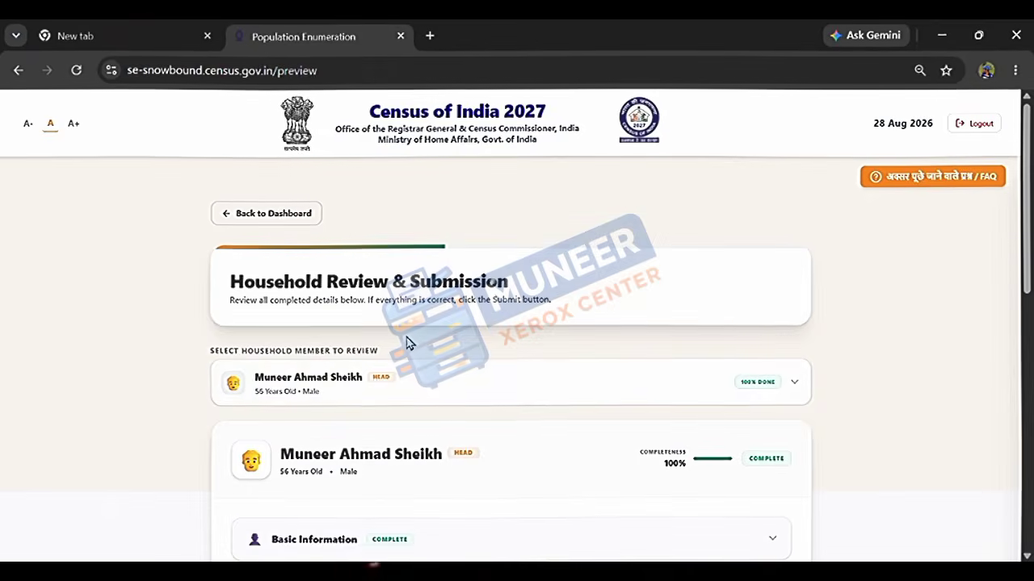
pyautogui.scroll(-1, 431, 328)
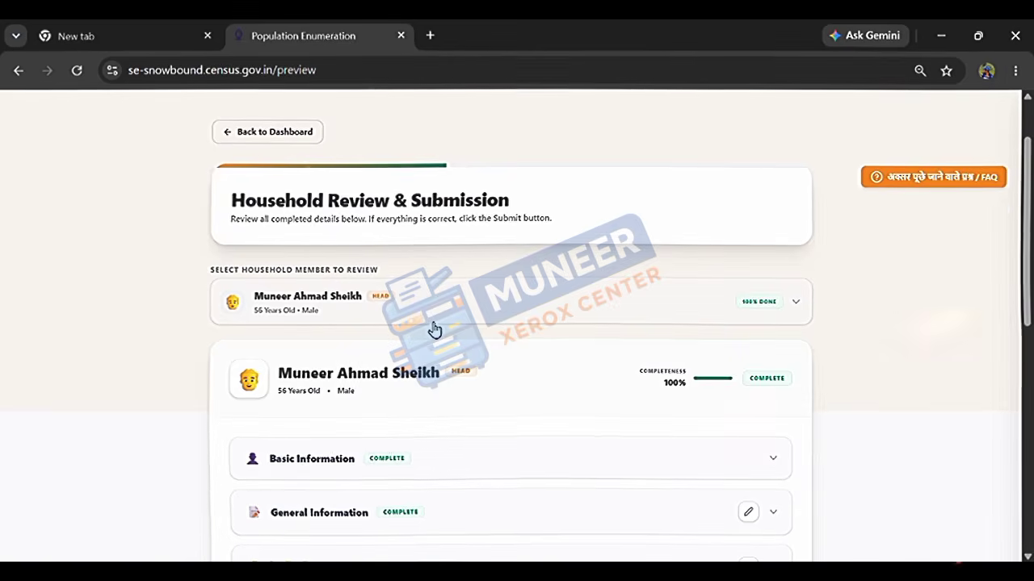
pyautogui.scroll(-2, 436, 329)
pyautogui.click(469, 311)
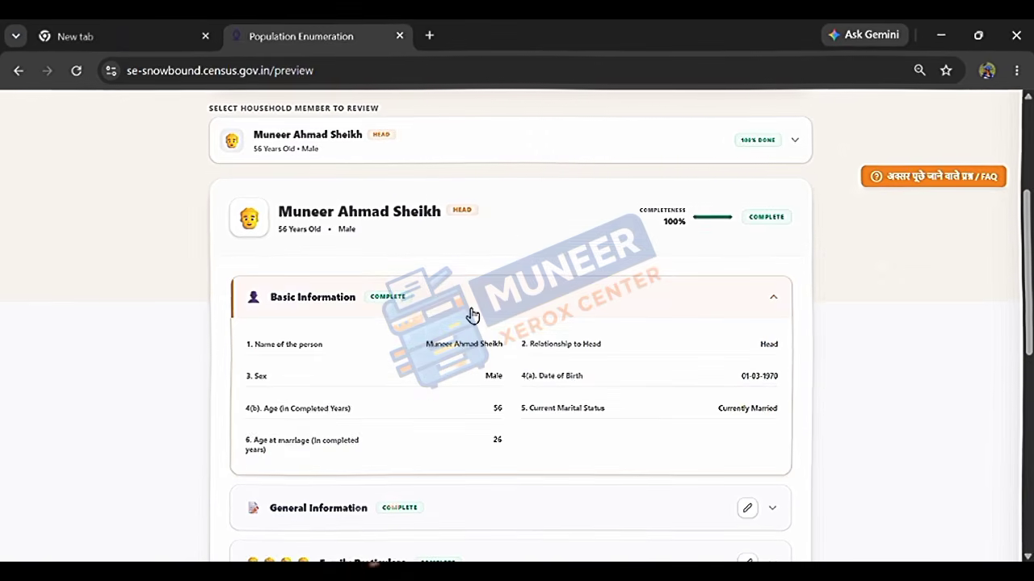
pyautogui.scroll(-2, 477, 339)
pyautogui.click(471, 355)
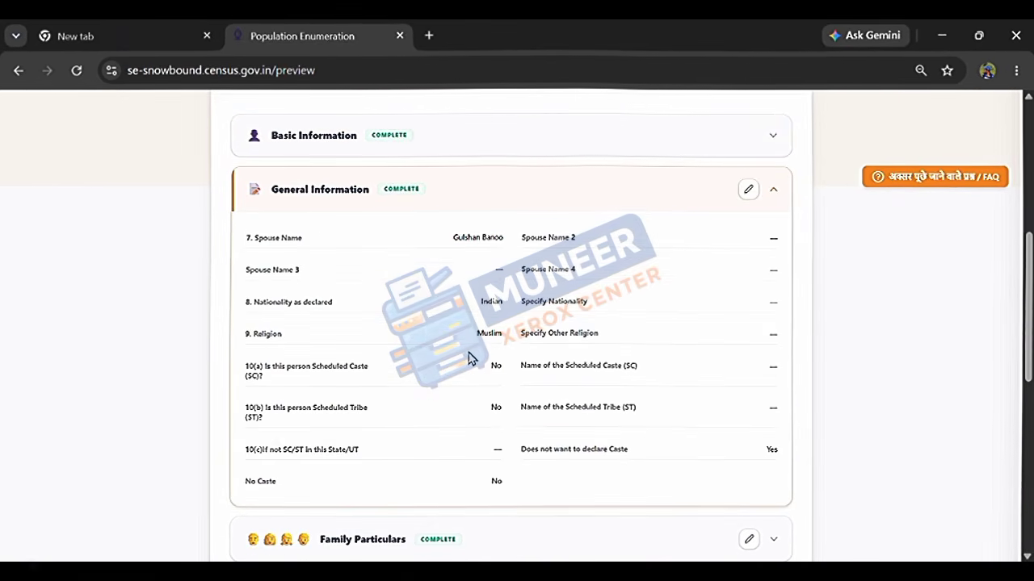
pyautogui.scroll(-4, 470, 360)
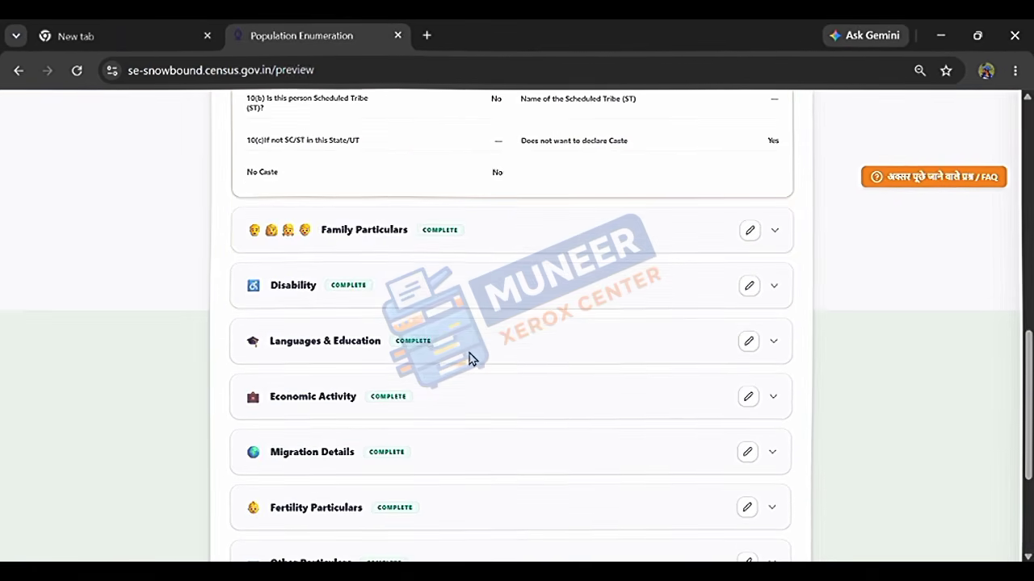
pyautogui.click(473, 230)
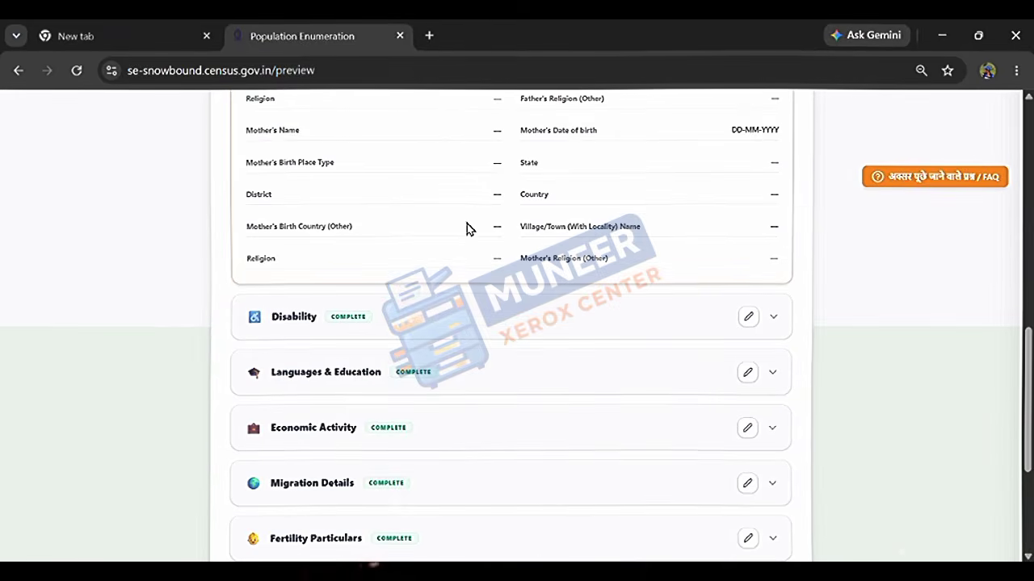
pyautogui.scroll(-3, 467, 229)
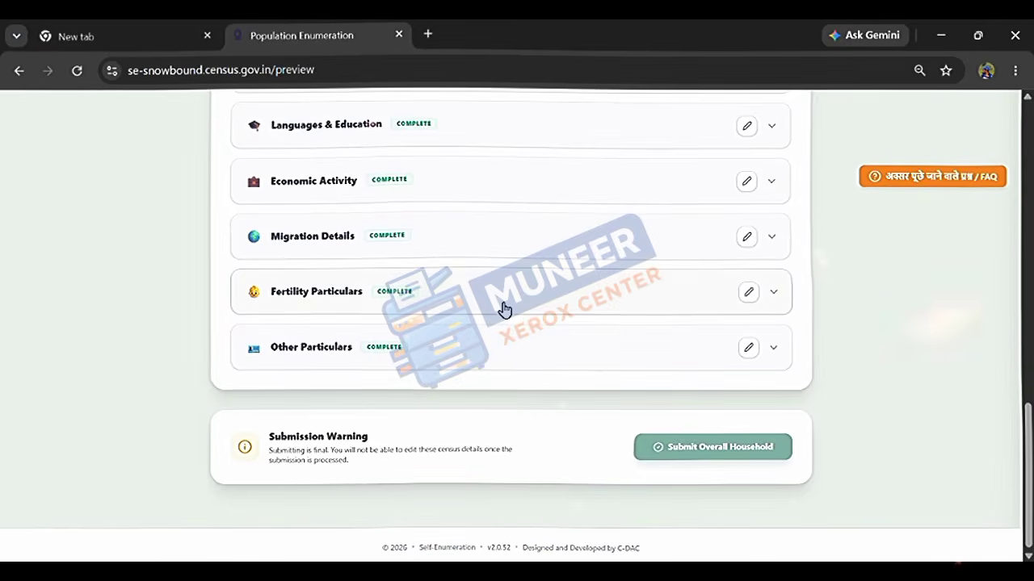
pyautogui.scroll(1, 558, 278)
pyautogui.scroll(-1, 614, 194)
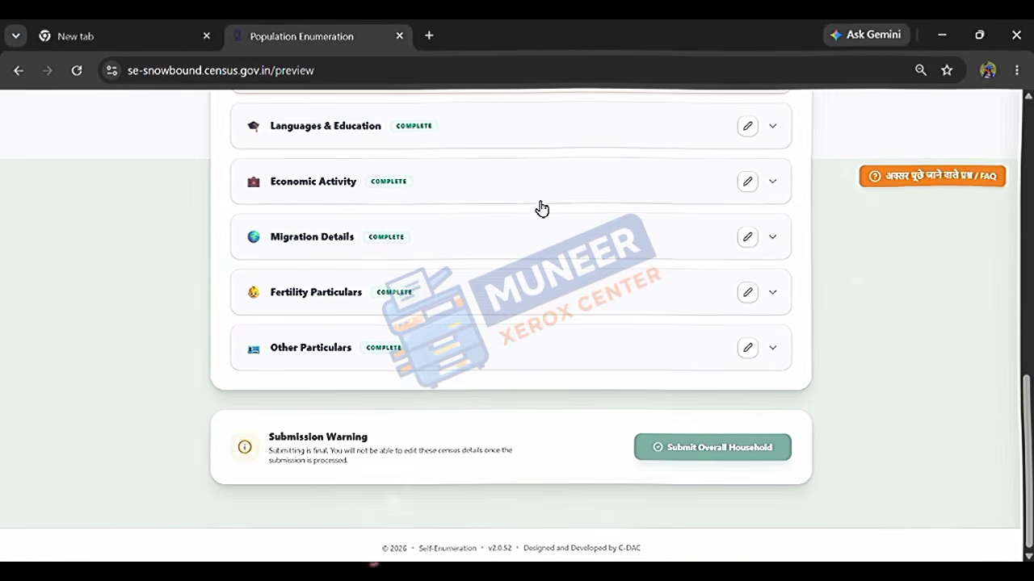
# Expand Languages & Education, Economic Activity, Fertility and Other Particulars to check the head's answers.
pyautogui.click(487, 138)
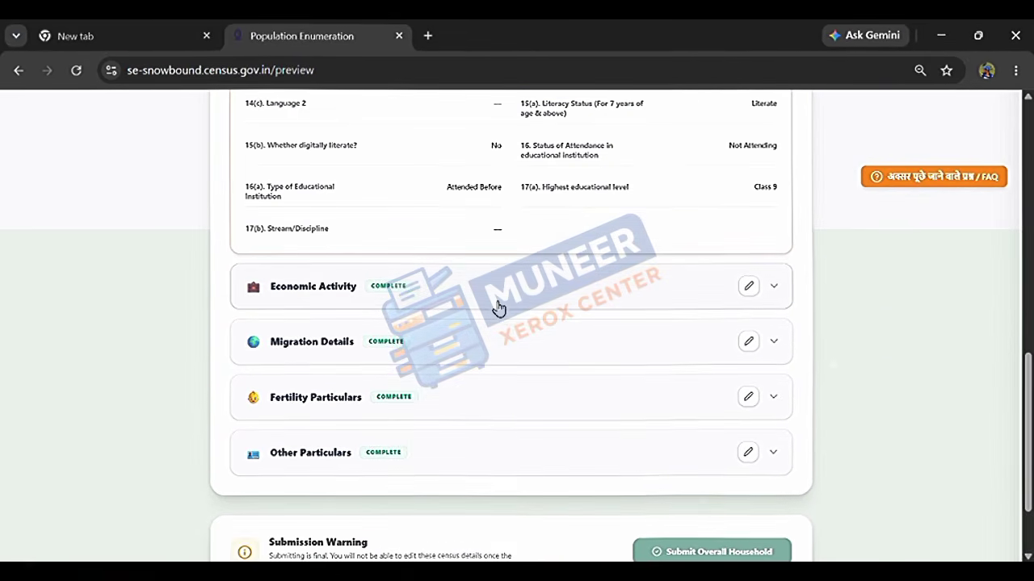
pyautogui.click(493, 305)
pyautogui.click(408, 459)
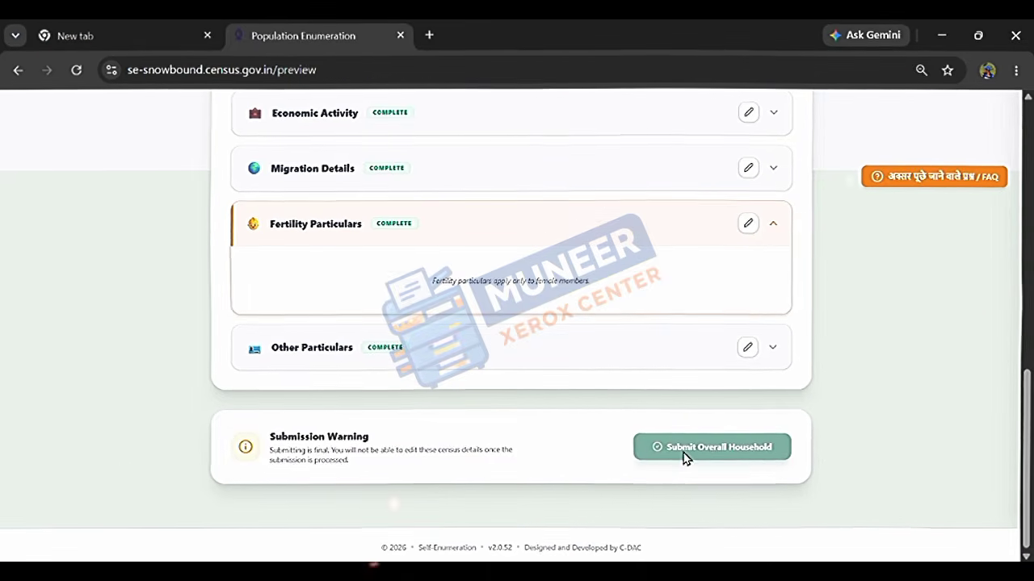
pyautogui.click(563, 364)
pyautogui.scroll(-3, 565, 366)
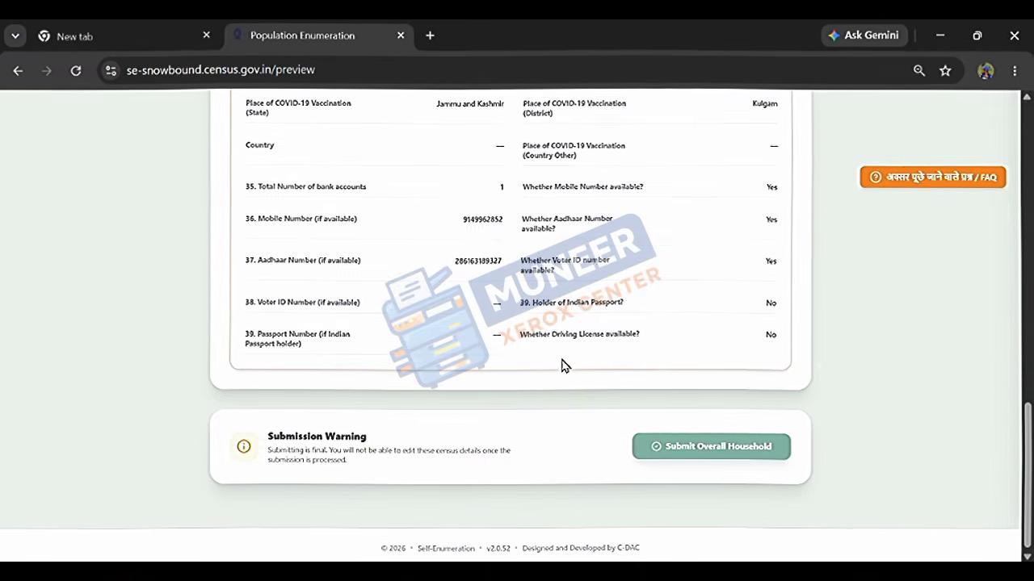
pyautogui.scroll(15, 561, 365)
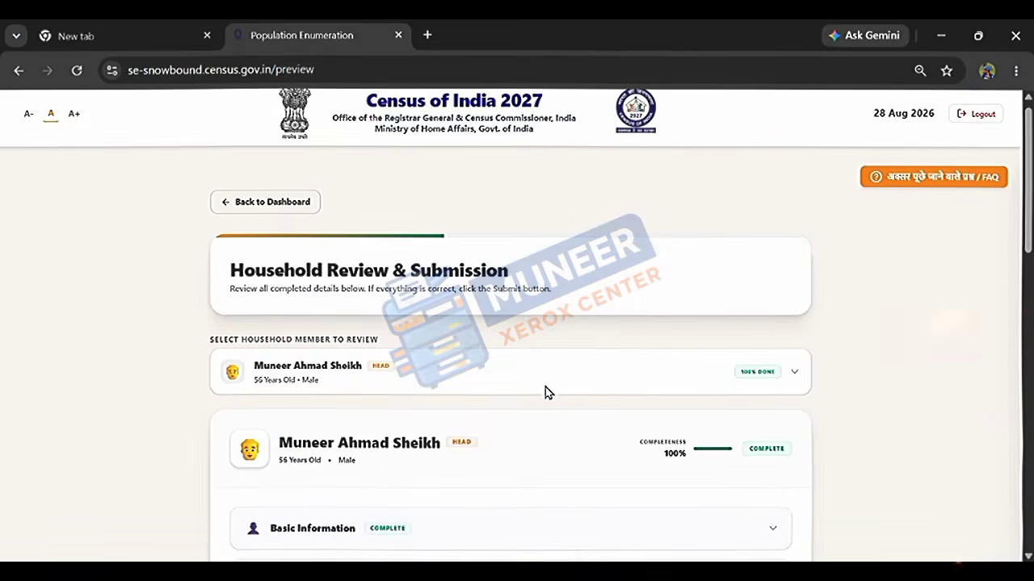
pyautogui.scroll(1, 547, 392)
pyautogui.click(551, 393)
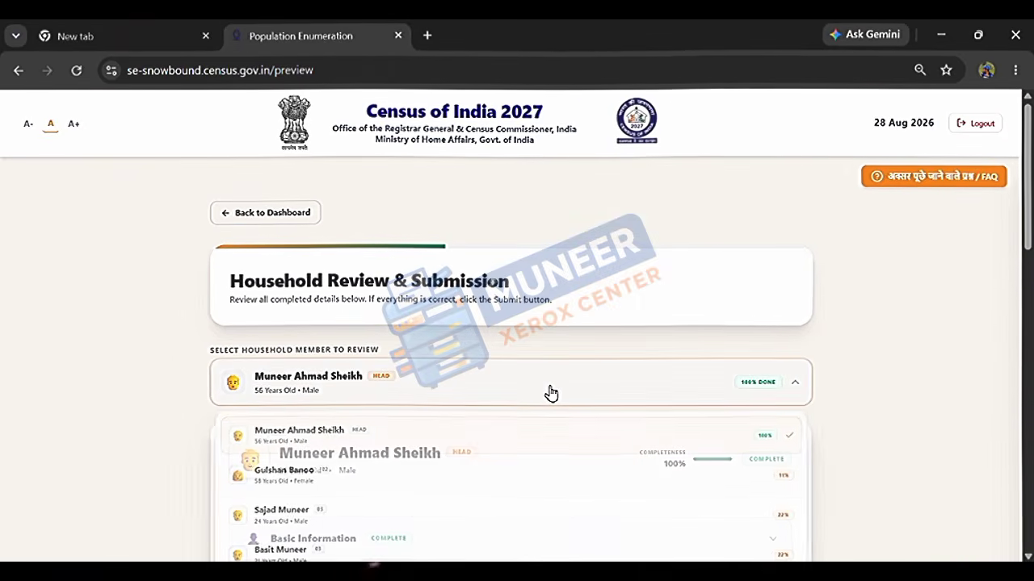
pyautogui.click(549, 392)
pyautogui.scroll(-2, 602, 416)
pyautogui.scroll(-9, 602, 416)
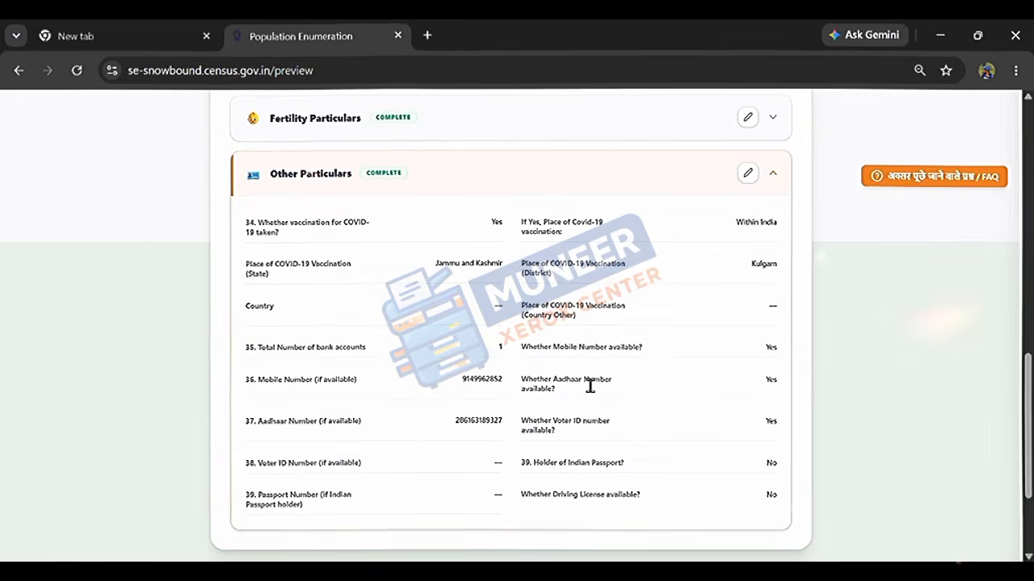
pyautogui.click(483, 181)
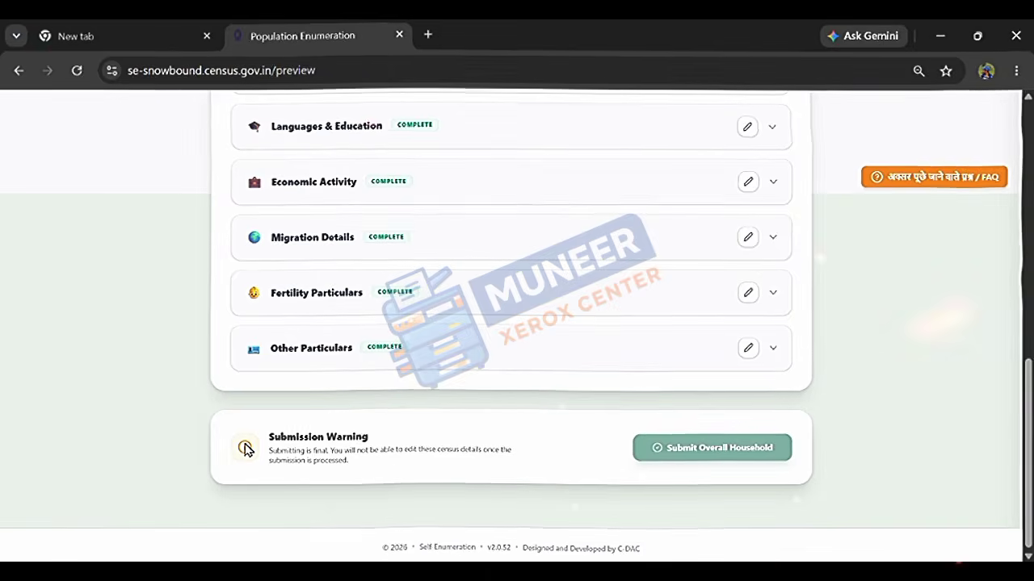
pyautogui.scroll(3, 334, 445)
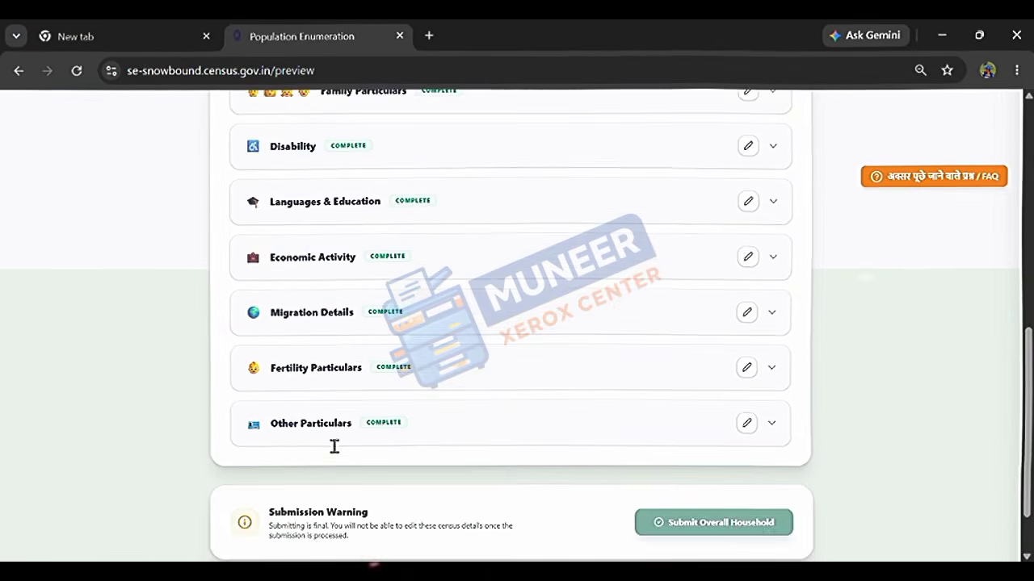